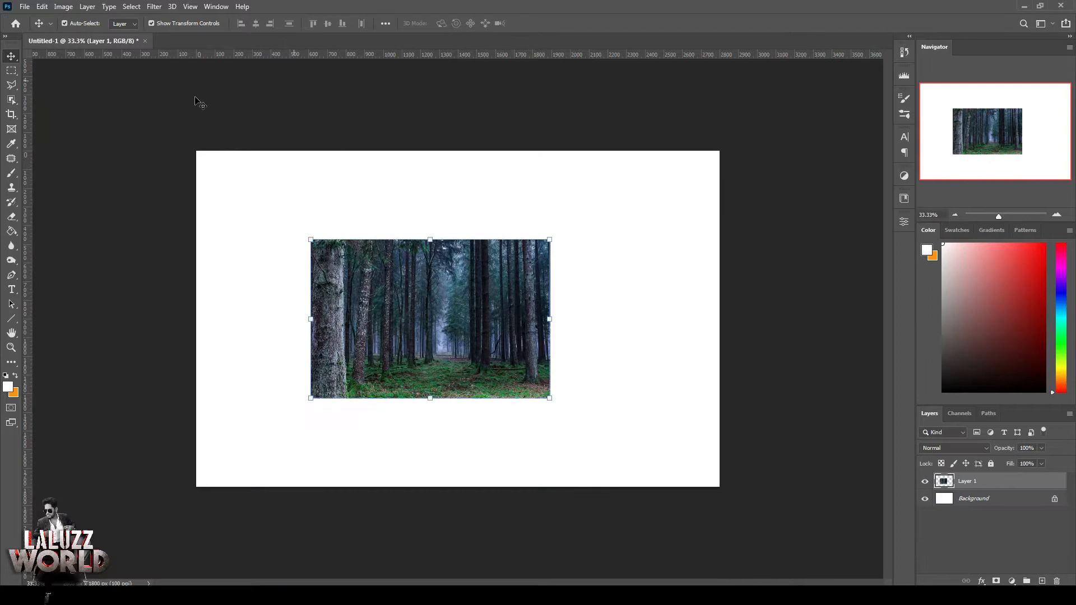
- Scale and position the forest photo so that it covers the whole canvas
left_click_drag(477, 238, 477, 250)
left_click_drag(543, 250, 727, 157)
left_click_drag(319, 399, 179, 457)
left_click_drag(562, 265, 559, 296)
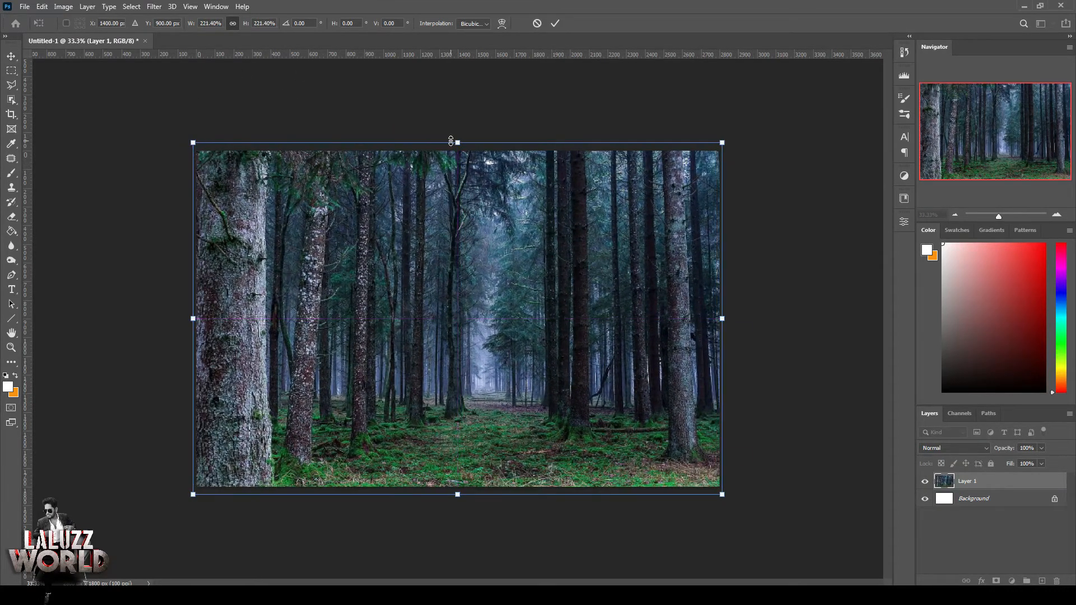
left_click_drag(452, 140, 455, 144)
- Darken the forest photo with a clipped Curves adjustment pulling down the midtones and a clipped Brightness/Contrast at brightness -91, contrast 38
left_click(807, 407)
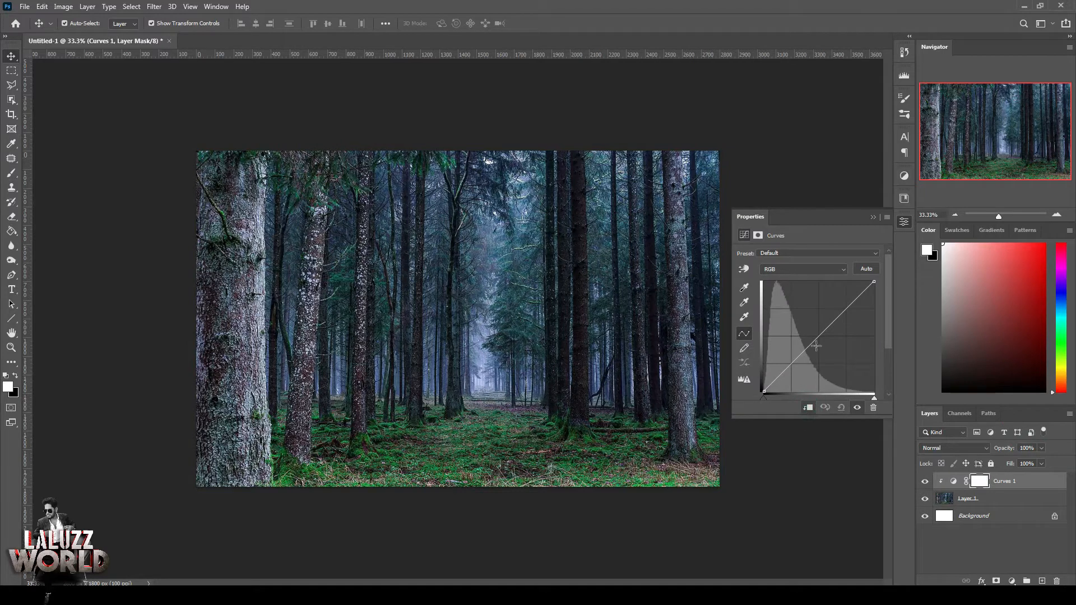
left_click_drag(814, 341, 827, 347)
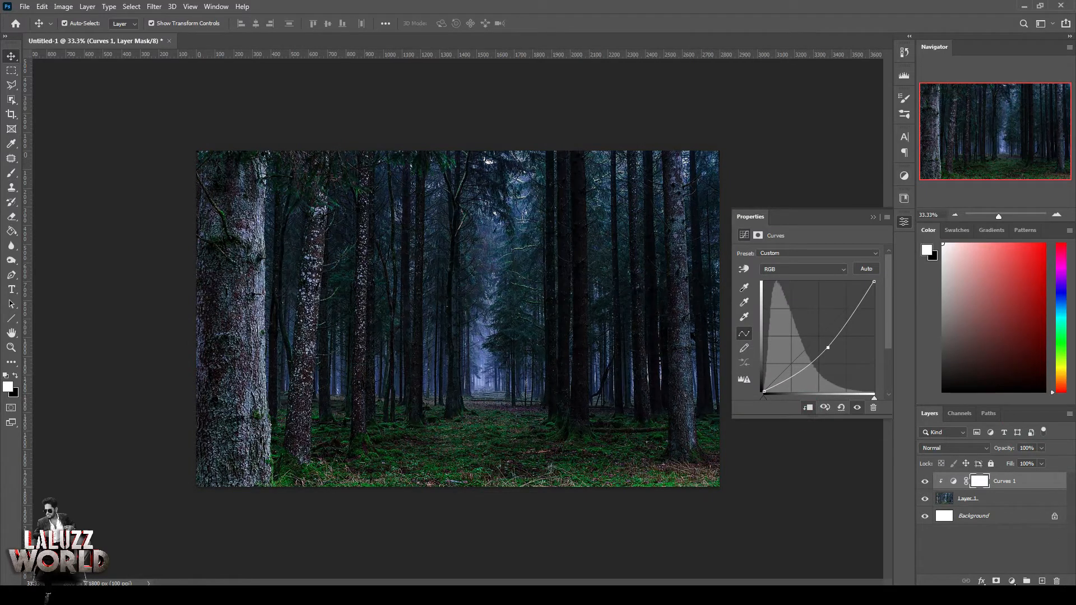
left_click(1011, 581)
left_click(1006, 416)
left_click_drag(808, 308, 761, 281)
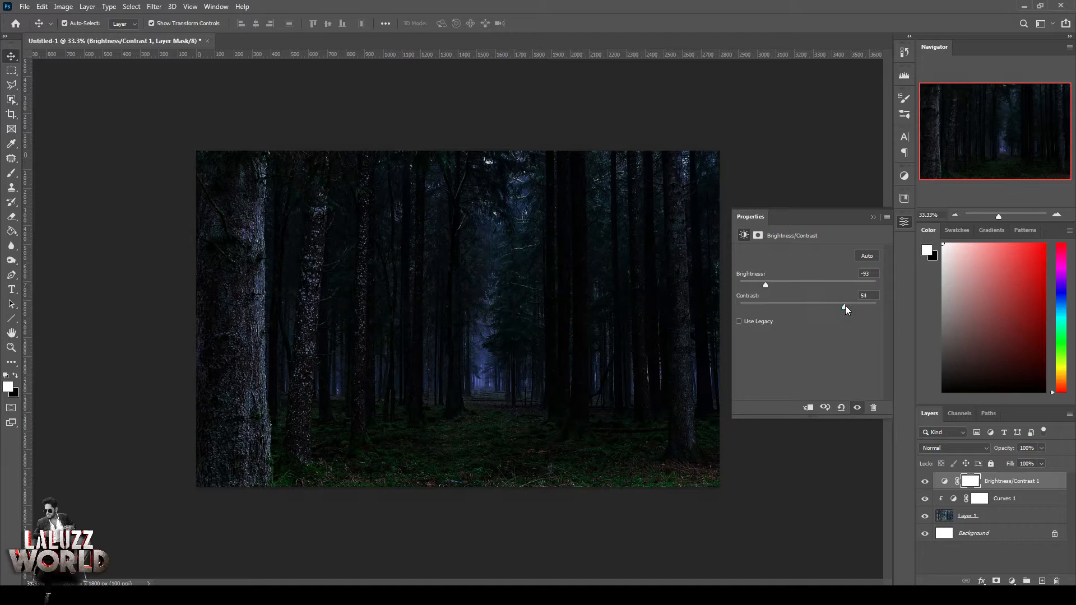
left_click(808, 407)
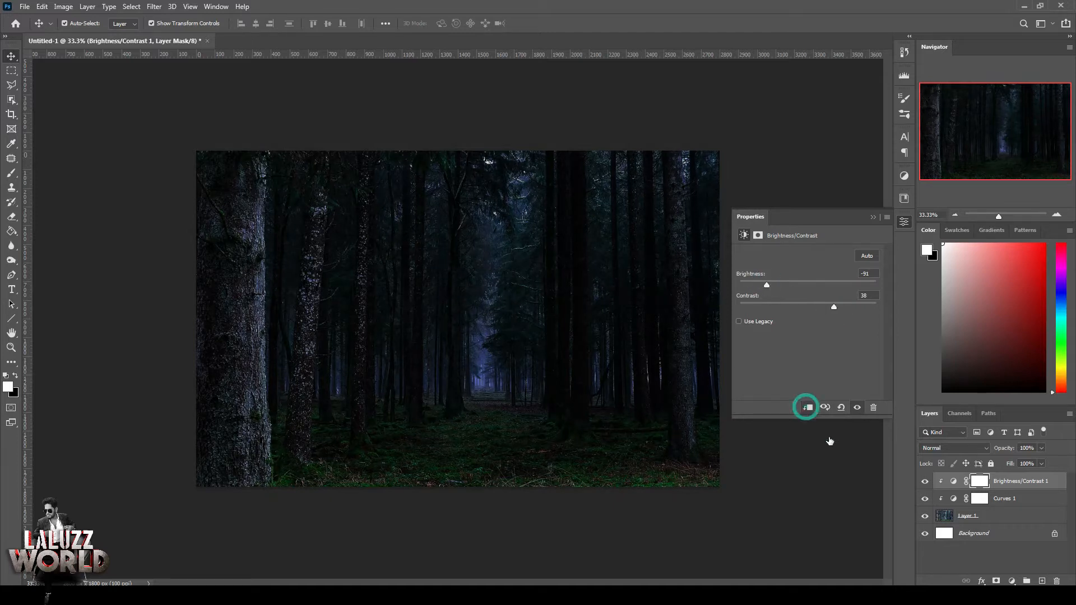
- Add an Exposure adjustment layer, fine-tune its exposure slightly and clip it to the forest photo
left_click(1011, 581)
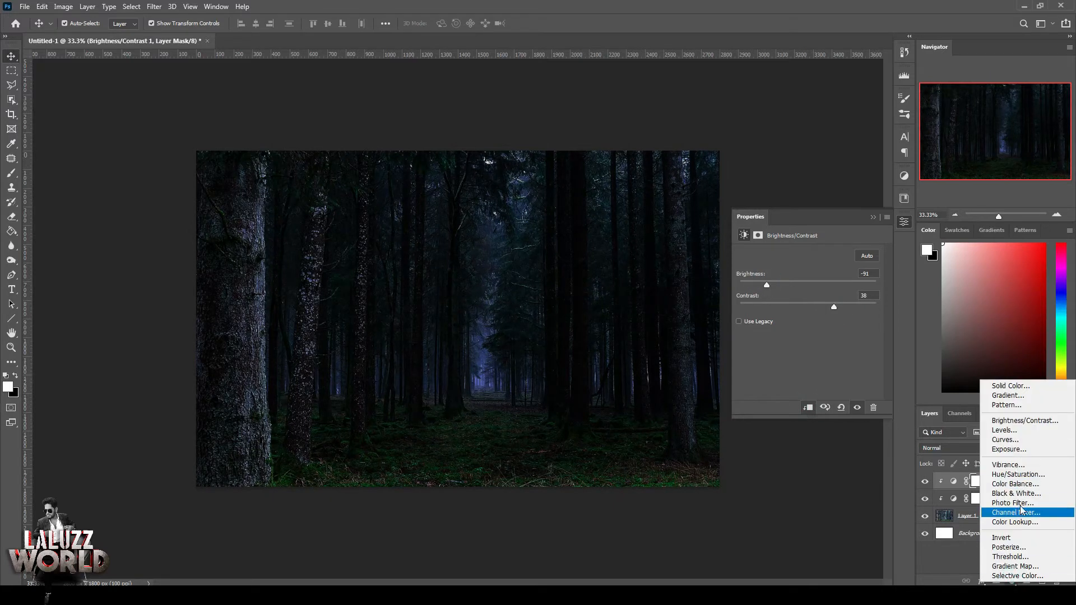
left_click(1015, 449)
mouse_move(808, 281)
left_mouse_down()
mouse_move(795, 277)
mouse_move(806, 280)
left_mouse_up()
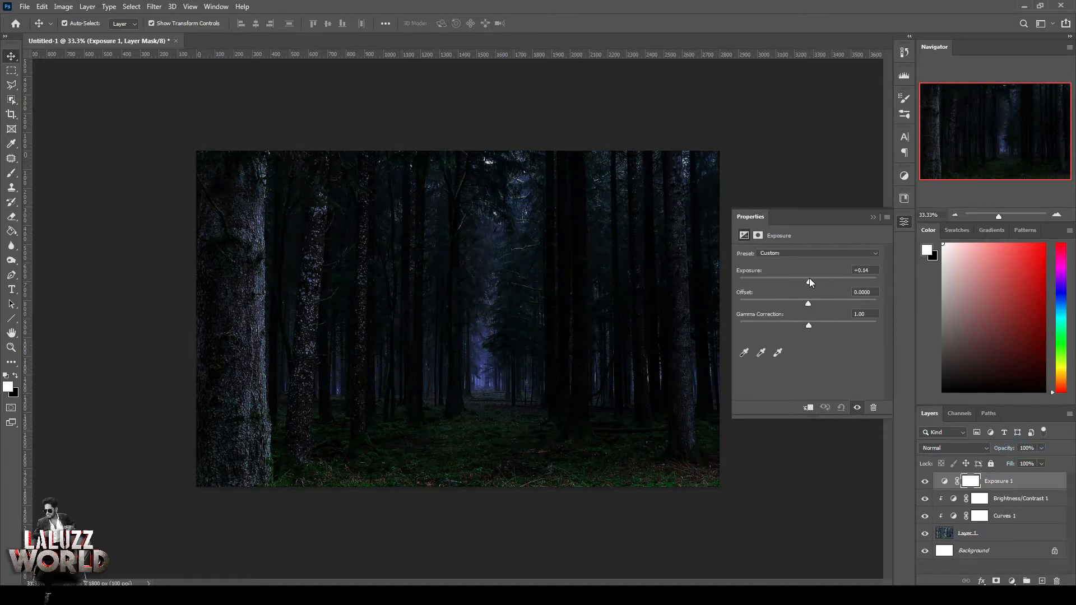
left_click(904, 221)
right_click(1000, 481)
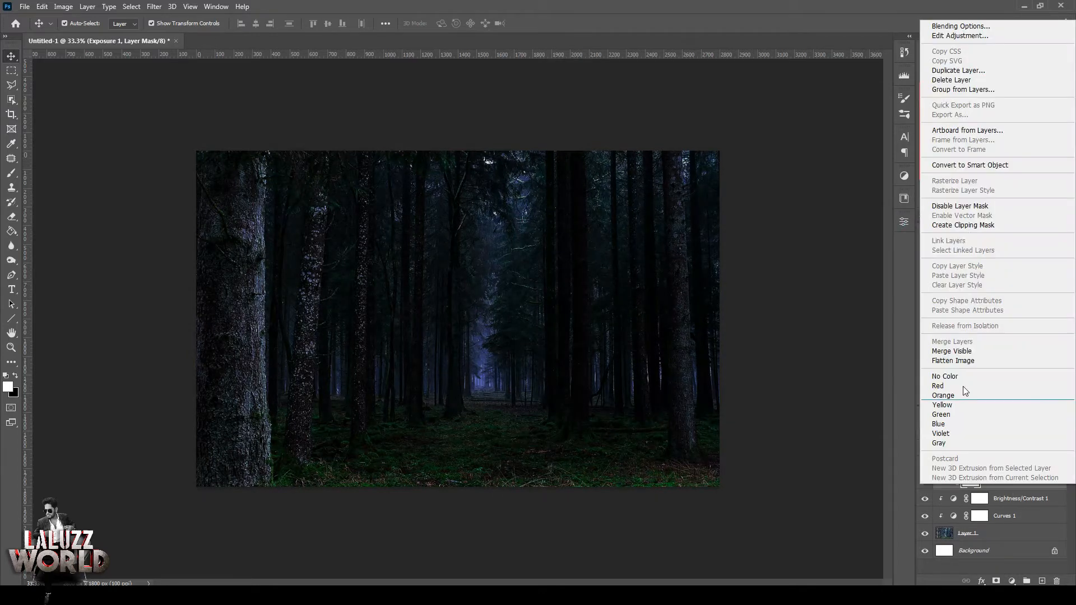
left_click(967, 226)
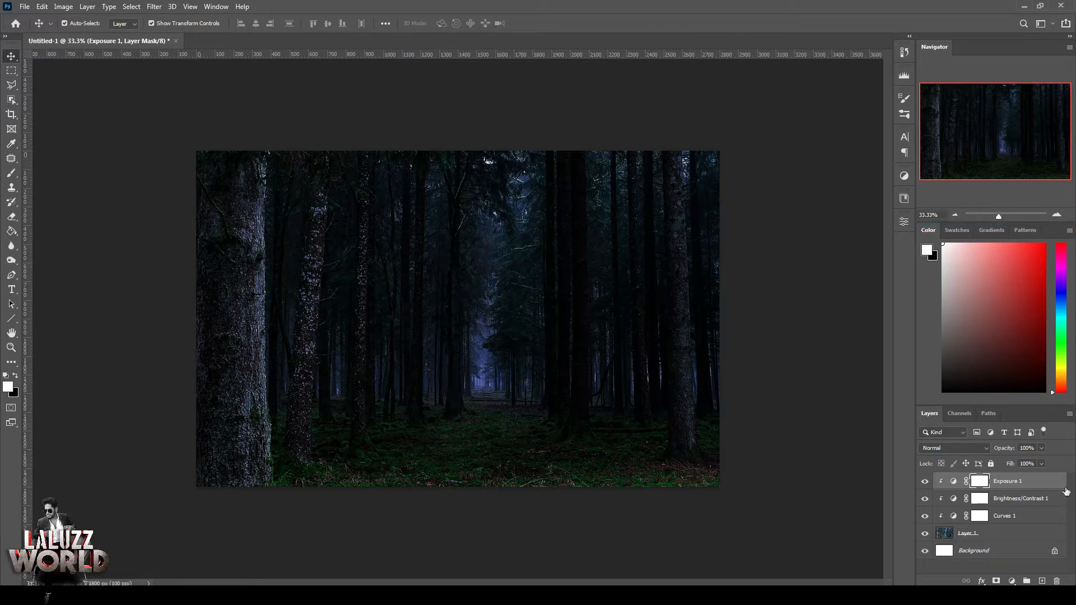
- Add a Color Lookup adjustment clipped to the forest photo for a dark blue night look, and lower its opacity
left_click(1011, 581)
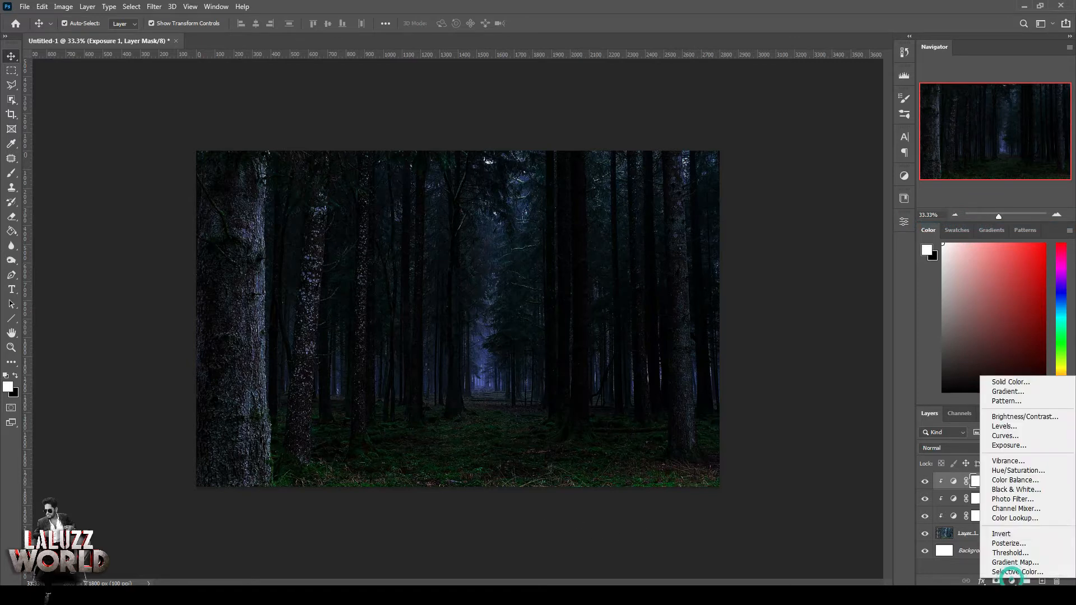
left_click(1021, 520)
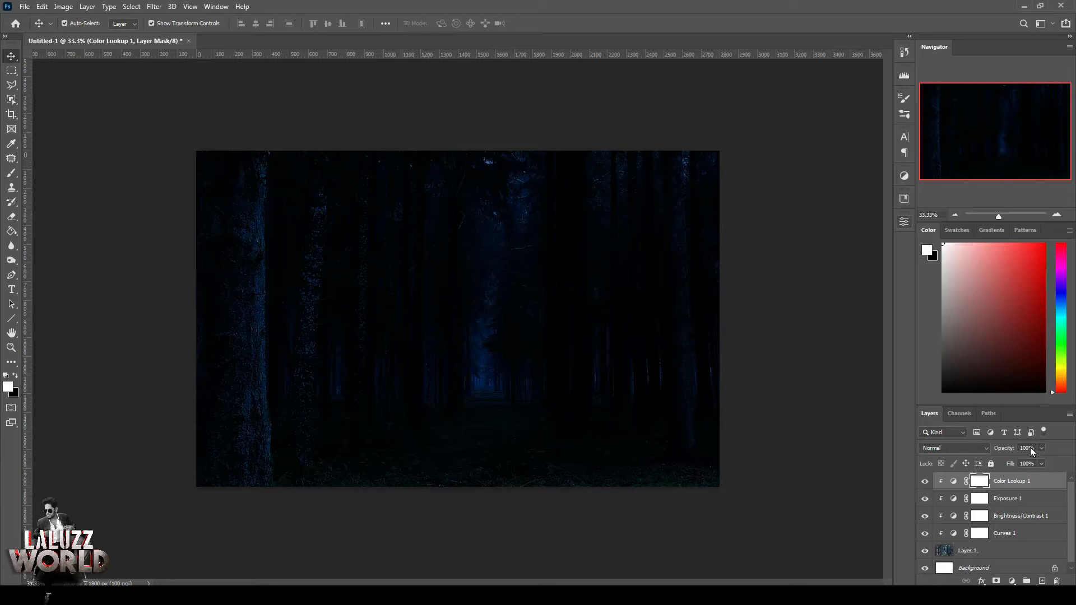
left_click_drag(1040, 448, 1021, 458)
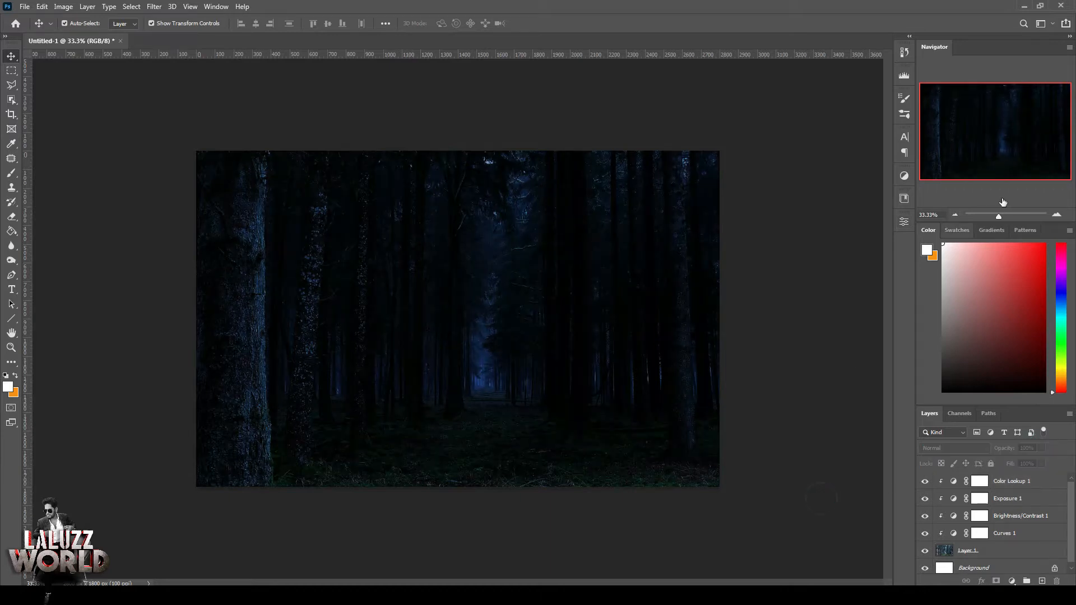
- Bring the cut-out mushroom into the forest document as a new layer with a layer mask
left_click(1055, 214)
left_click(25, 6)
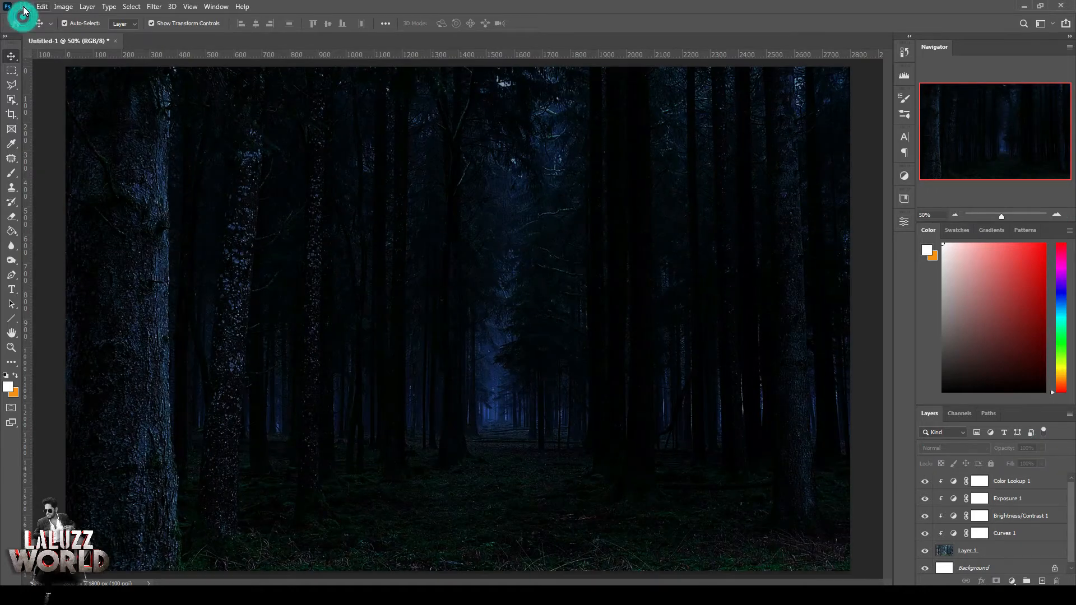
left_click(33, 32)
left_click(131, 207)
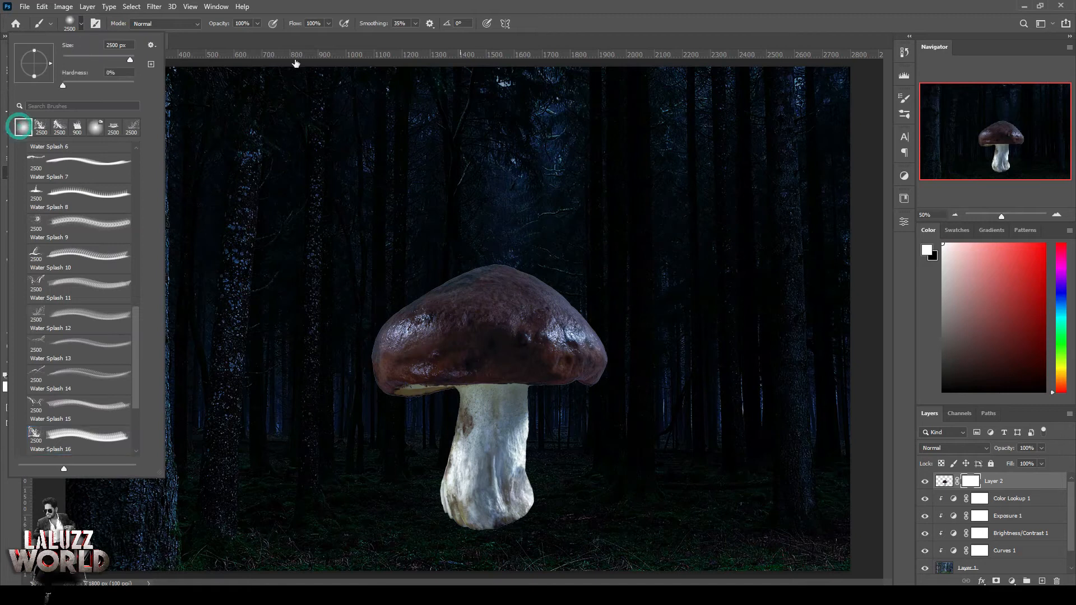
- Paint black on the mushroom's layer mask with a small soft round brush to fade the stem's base into the ground
key("bracketleft")
key("bracketleft")
key("bracketleft")
key("bracketleft")
key("bracketleft")
key("bracketleft")
key("bracketleft")
key("bracketleft")
key("bracketleft")
key("bracketleft")
key("bracketleft")
key("bracketleft")
key("bracketleft")
key("bracketleft")
key("bracketleft")
key("bracketleft")
key("bracketleft")
key("bracketleft")
key("x")
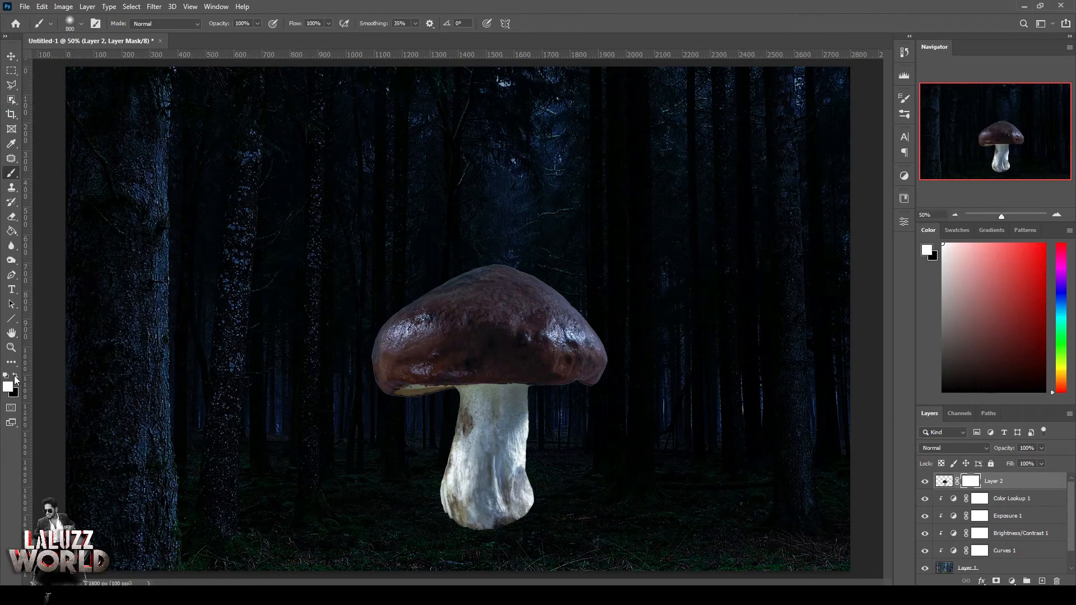
mouse_move(443, 524)
left_mouse_down()
mouse_move(492, 533)
mouse_move(430, 521)
mouse_move(544, 511)
mouse_move(429, 514)
left_mouse_up()
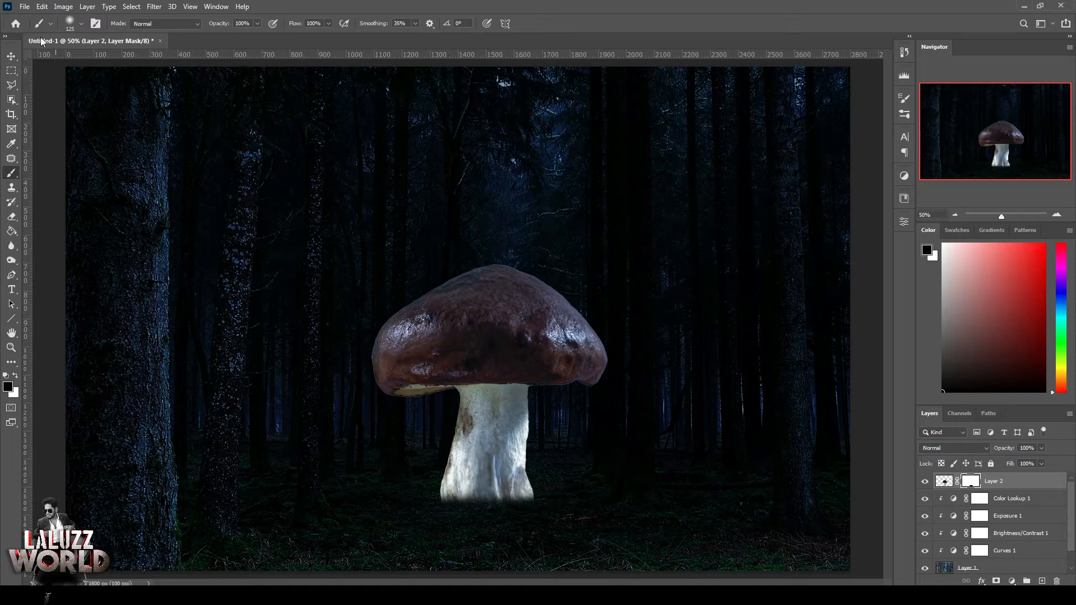
- Add an Outer Glow to the mushroom layer with 100% opacity and a size of 13 px
left_click(1020, 481)
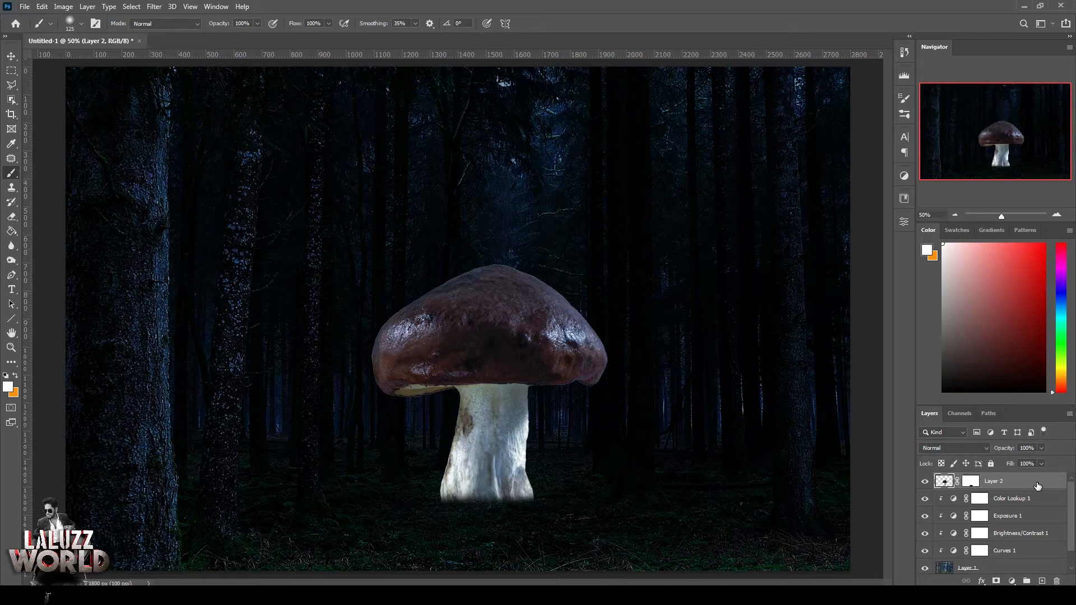
left_click(982, 581)
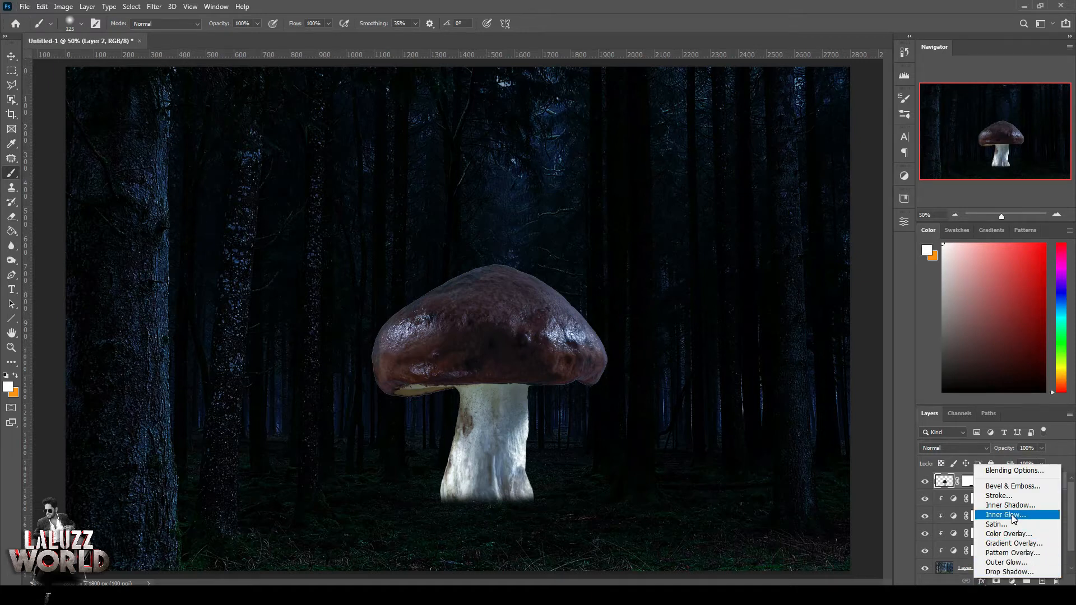
left_click(1025, 571)
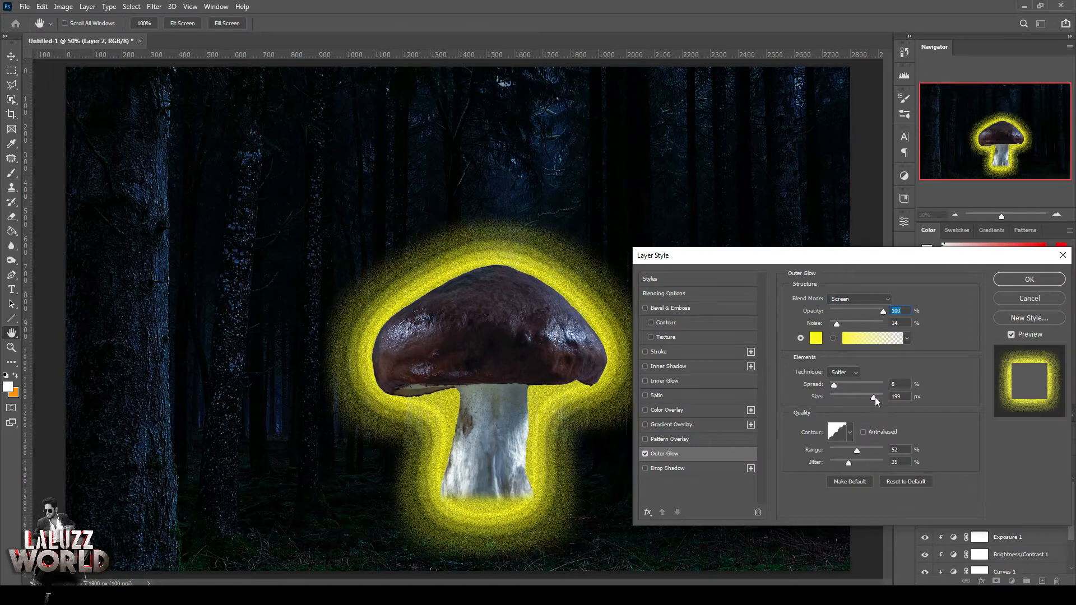
left_click_drag(875, 396, 828, 403)
mouse_move(883, 312)
left_mouse_down()
mouse_move(860, 314)
mouse_move(885, 311)
left_mouse_up()
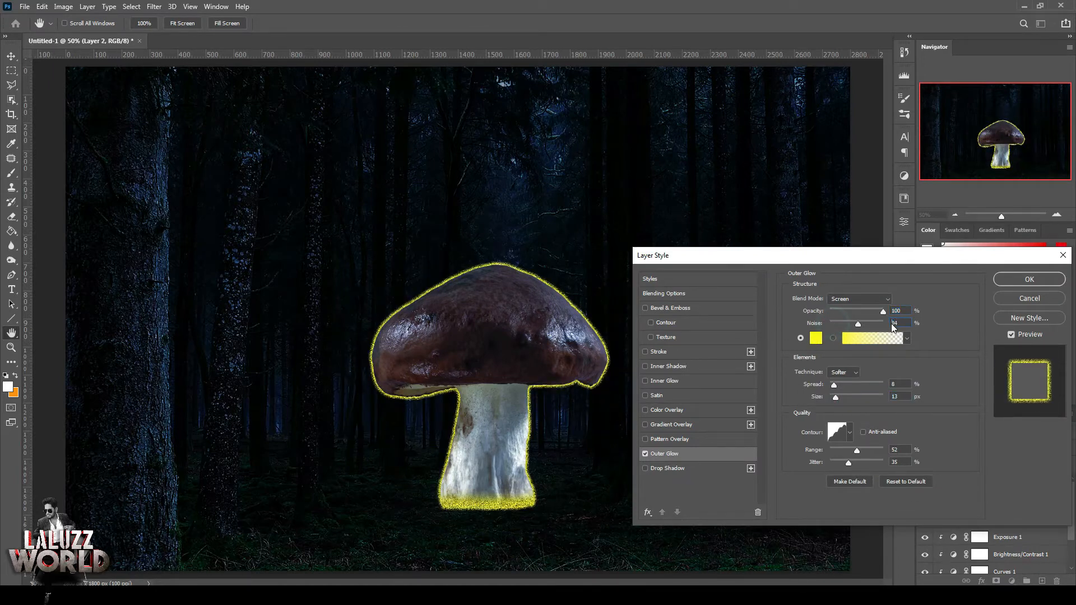
- Change the Outer Glow's colour to cyan and its noise to 0%
left_click(816, 338)
left_click(859, 452)
left_click(865, 438)
left_click(861, 460)
left_click(959, 384)
left_click_drag(835, 384, 856, 388)
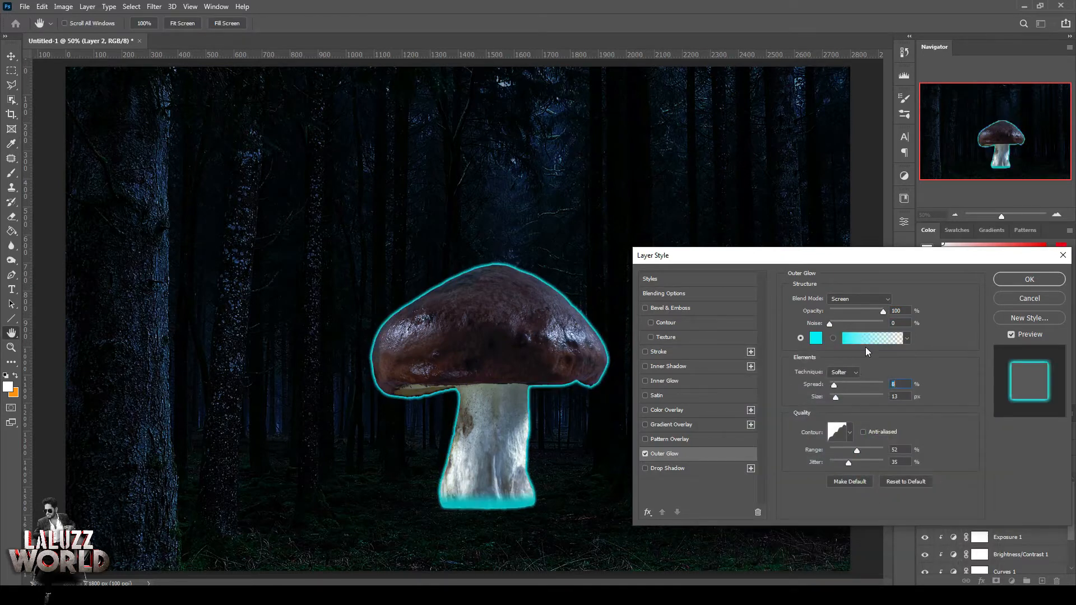
- Give the mushroom a cyan Inner Glow in Soft Light mode at 89% opacity and 139 px, and use Soft Light for its Outer Glow
left_click(859, 299)
left_click(876, 447)
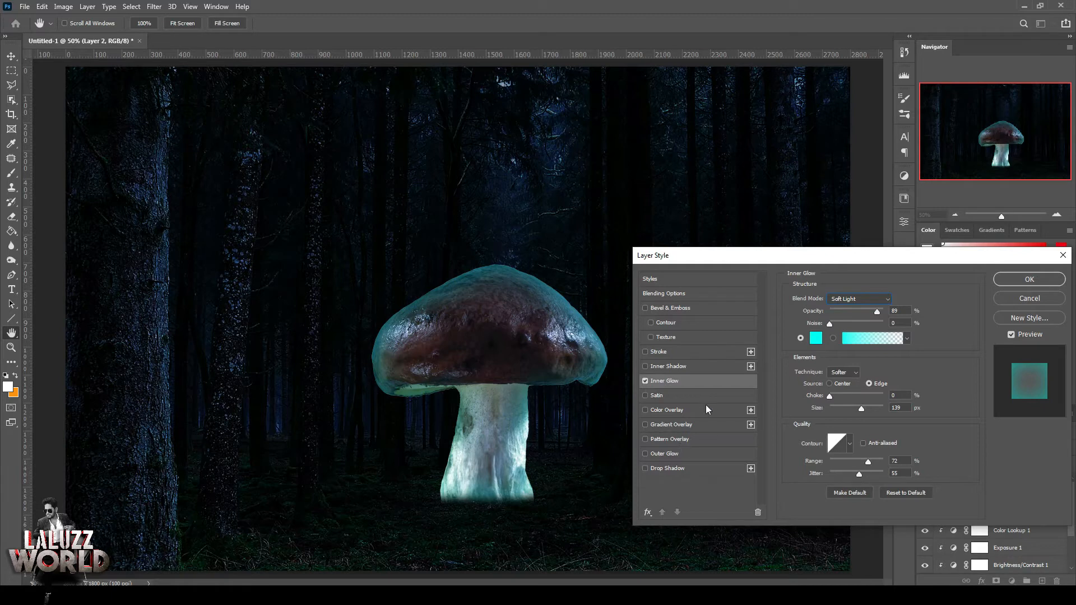
left_click(833, 338)
left_click(684, 453)
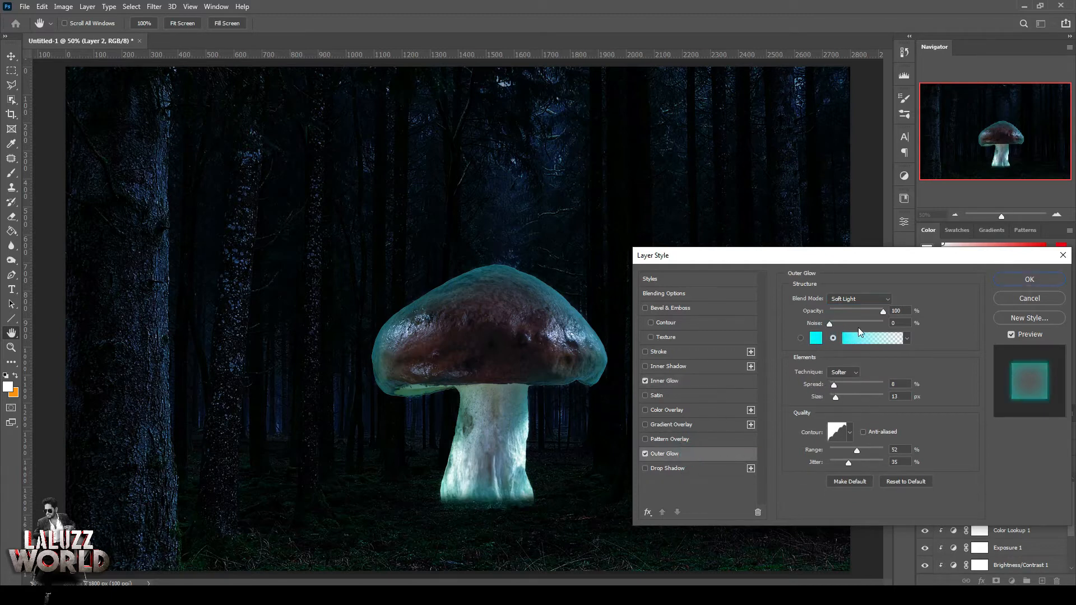
- Set the Outer Glow to a linear contour with 40% spread, 38 px size, 55% range and 0% jitter
left_click_drag(834, 384, 829, 384)
left_click(850, 432)
mouse_move(835, 397)
left_mouse_down()
mouse_move(849, 386)
mouse_move(852, 397)
mouse_move(829, 399)
mouse_move(841, 397)
left_mouse_up()
left_click(780, 457)
left_click(907, 398)
left_click(851, 386)
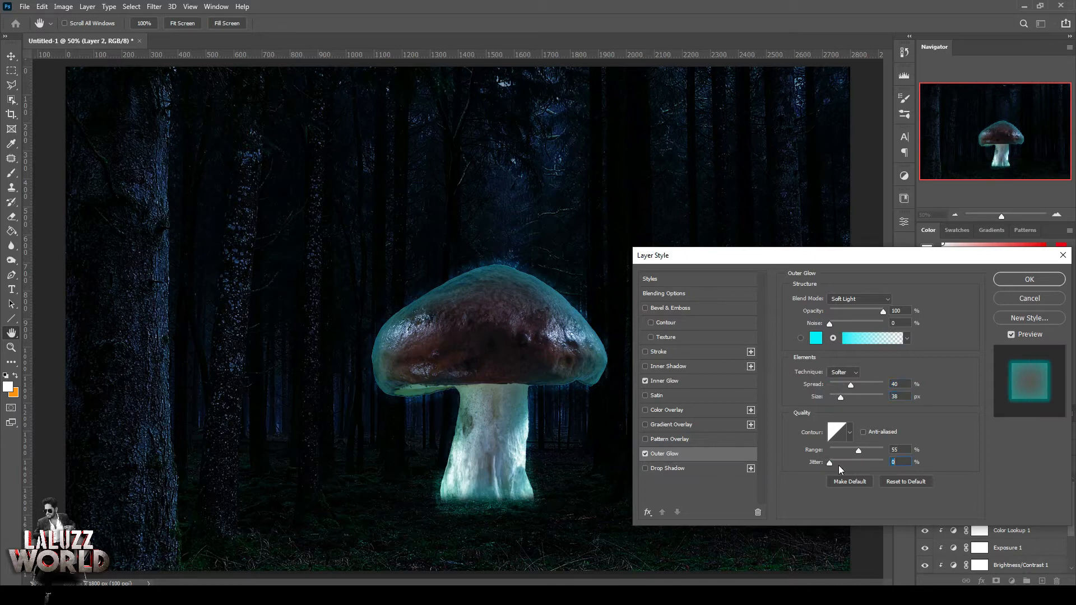
- Set the Outer Glow to Screen mode with 0% spread, 226 px size and 100% range, and apply the layer style
left_click_drag(873, 452, 871, 448)
left_click_drag(850, 386, 879, 397)
left_click(859, 299)
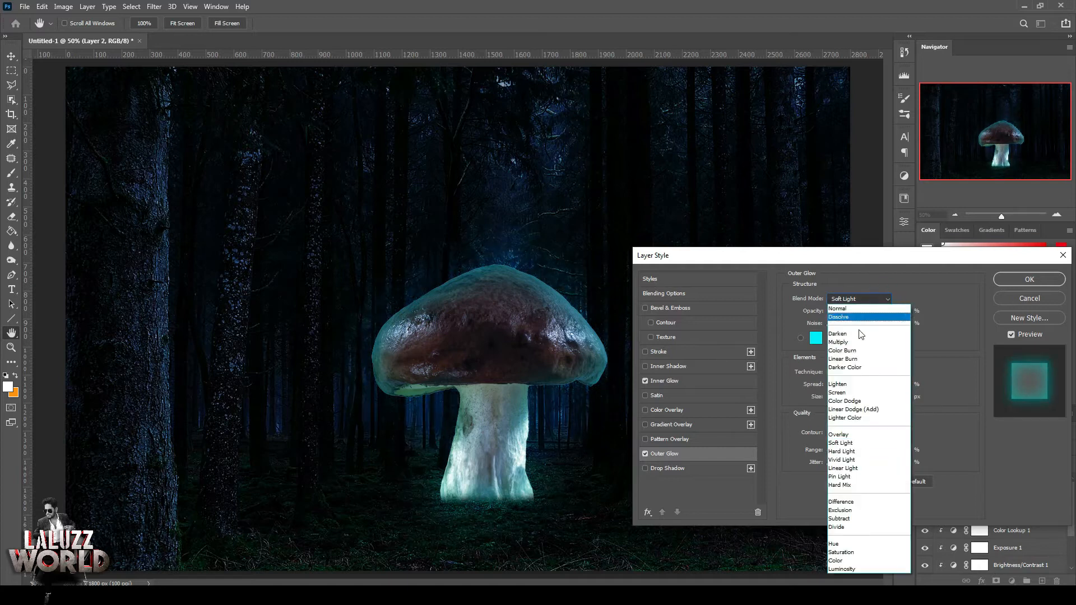
left_click(857, 388)
left_click_drag(842, 387, 823, 392)
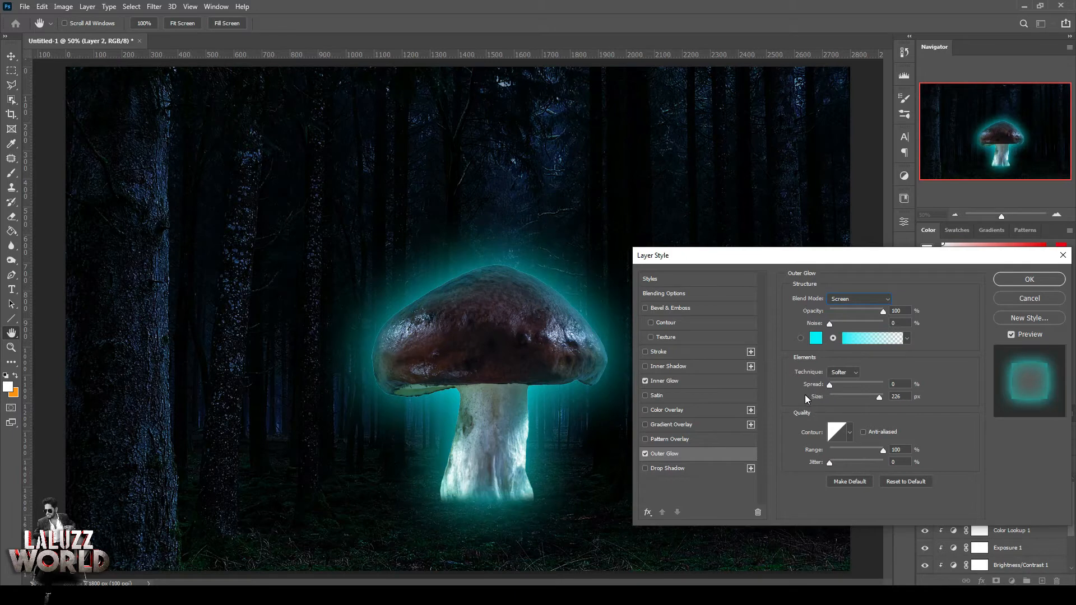
left_click(1029, 279)
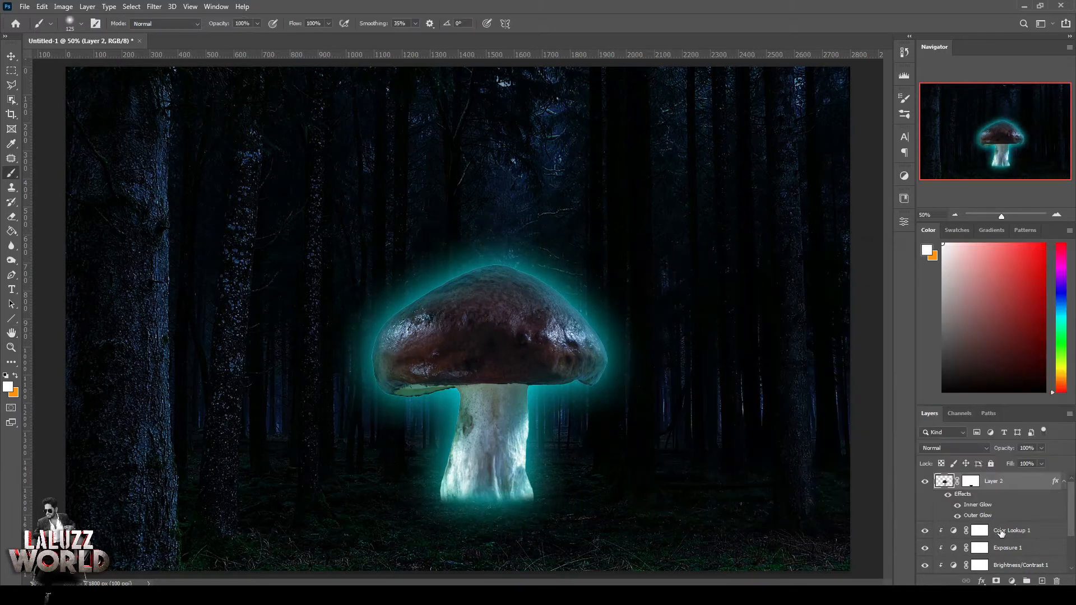
- Colorize the mushroom blue with a clipped Hue/Saturation adjustment at hue 200, saturation 80 and lightness -9
left_click(981, 581)
left_click(1011, 581)
left_click(1025, 465)
mouse_move(821, 300)
left_mouse_down()
mouse_move(880, 307)
mouse_move(739, 298)
mouse_move(834, 300)
mouse_move(815, 303)
left_mouse_up()
left_click(795, 357)
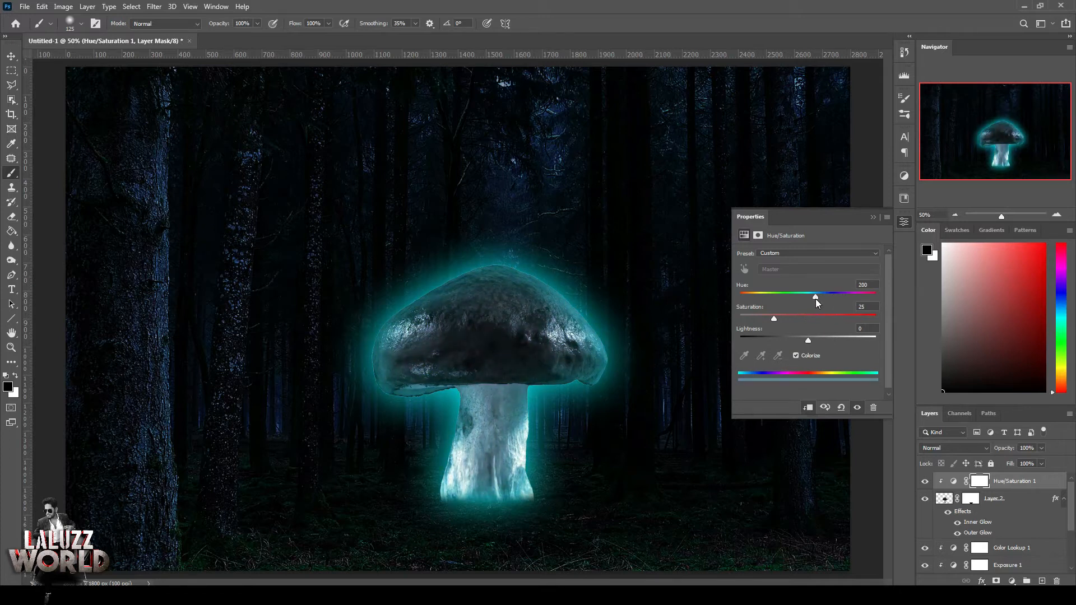
mouse_move(807, 346)
left_mouse_down()
mouse_move(828, 343)
mouse_move(803, 344)
left_mouse_up()
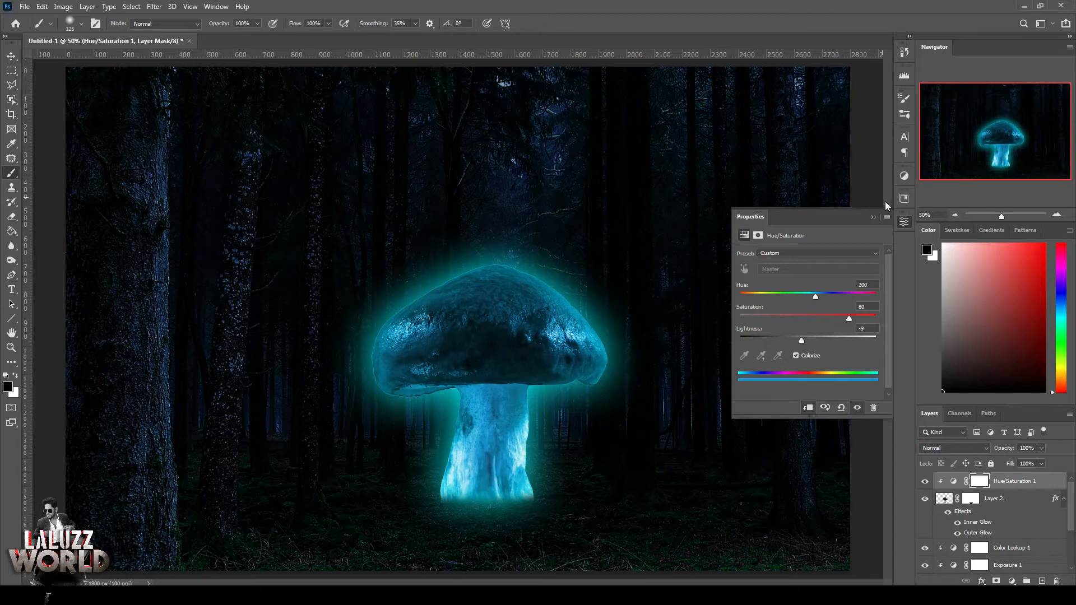
left_click(873, 217)
- Duplicate the mushroom layer and clip the Hue/Saturation adjustment to the copy
left_click_drag(1019, 502, 1040, 581)
scroll(1019, 494, "up", 1)
right_click(1017, 483)
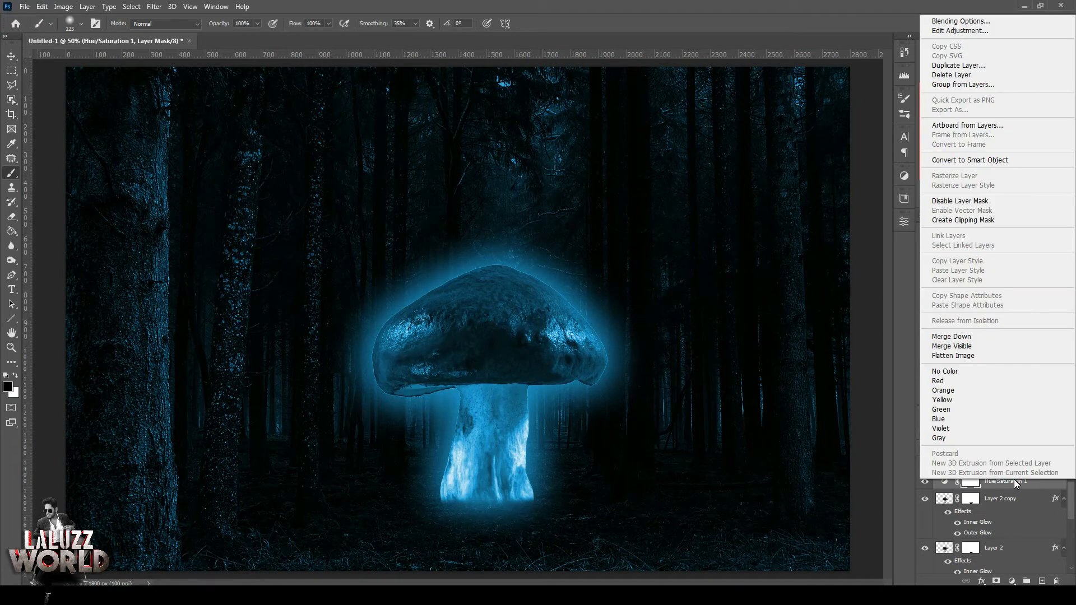
left_click(961, 224)
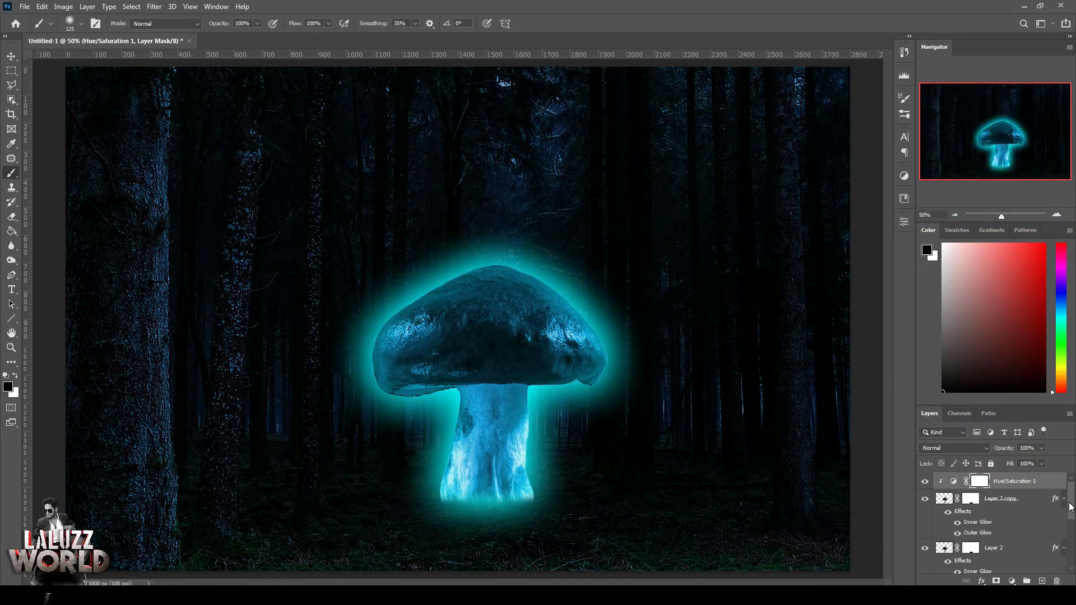
- Clear the layer style from the mushroom copy and move the original Layer 2 above the Hue/Saturation adjustment
scroll(1042, 508, "down", 2)
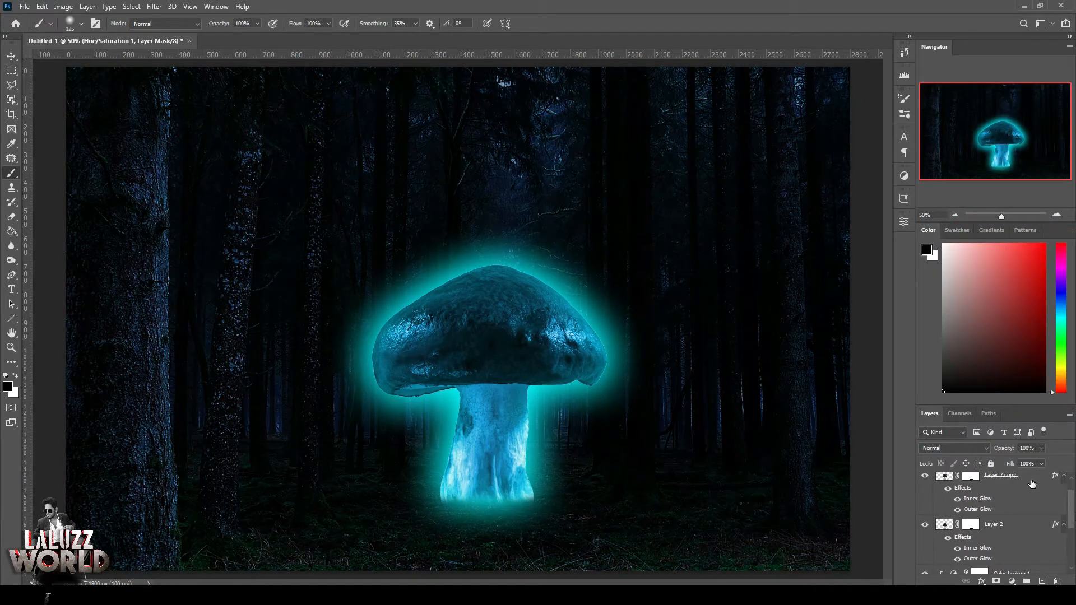
right_click(1032, 484)
left_click(957, 279)
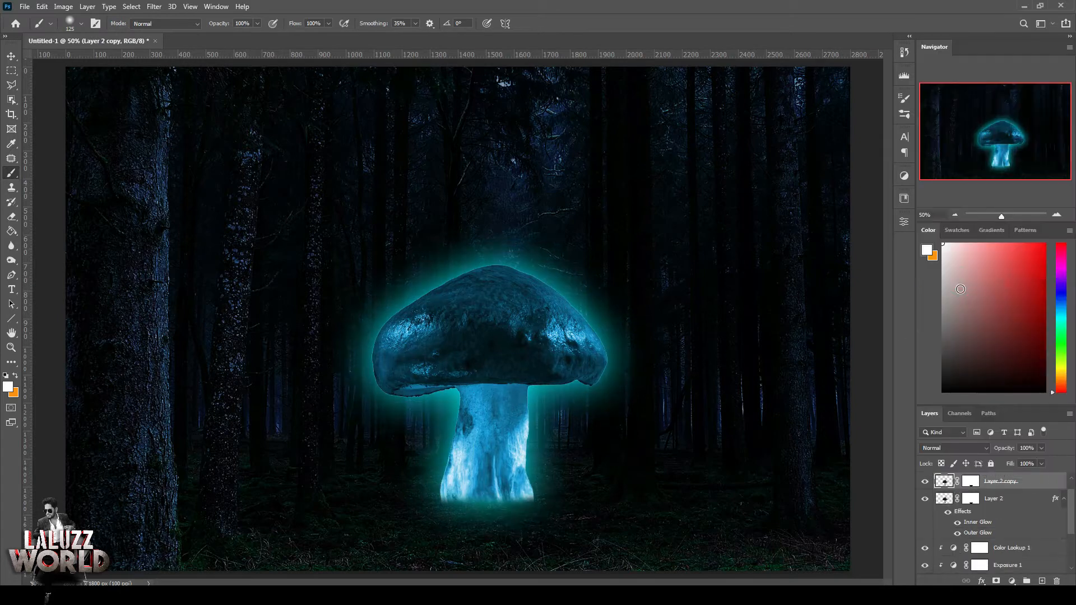
scroll(1033, 514, "up", 1)
left_click_drag(985, 515, 1028, 482)
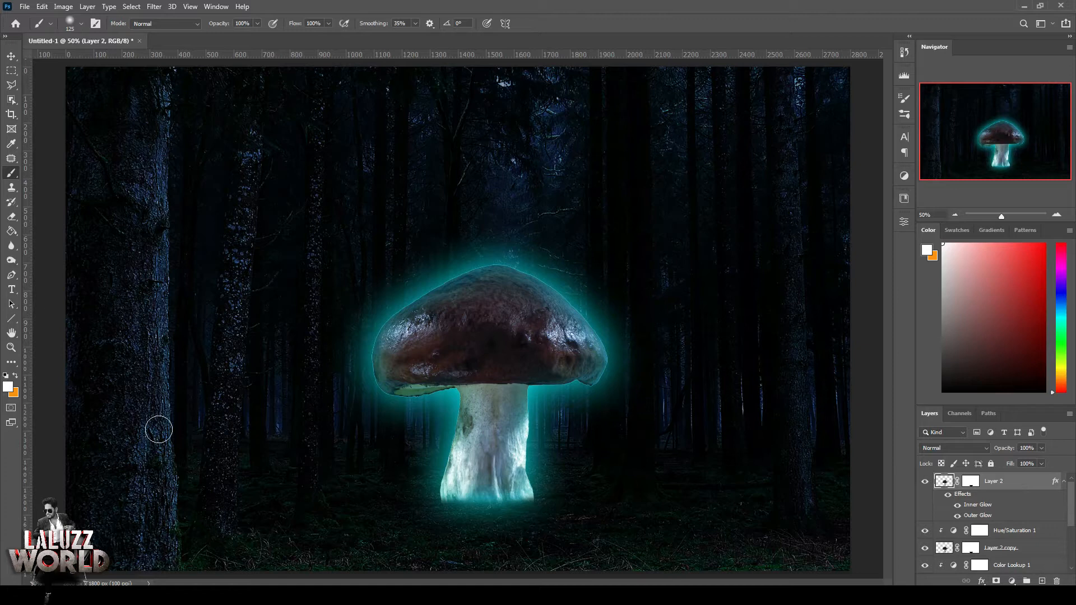
- Paint black over the cap on Layer 2's mask to reveal the blue colorized copy beneath
left_click(968, 483)
mouse_move(510, 342)
left_mouse_down()
mouse_move(489, 323)
mouse_move(509, 296)
mouse_move(410, 345)
mouse_move(449, 363)
mouse_move(568, 360)
mouse_move(491, 314)
mouse_move(531, 305)
mouse_move(495, 278)
mouse_move(572, 345)
mouse_move(563, 367)
mouse_move(582, 332)
mouse_move(382, 357)
mouse_move(467, 355)
mouse_move(424, 313)
left_mouse_up()
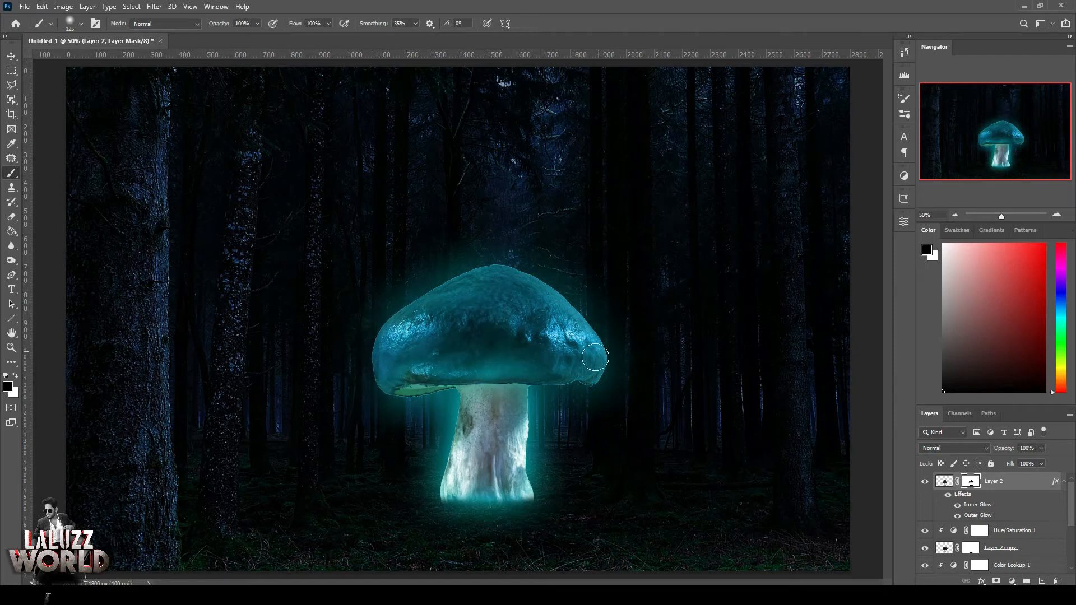
- Paint black along the cap's edge and underside on Layer 2's mask to remove the remaining outer glow
mouse_move(603, 342)
left_mouse_down()
mouse_move(588, 312)
mouse_move(353, 324)
mouse_move(395, 373)
left_mouse_up()
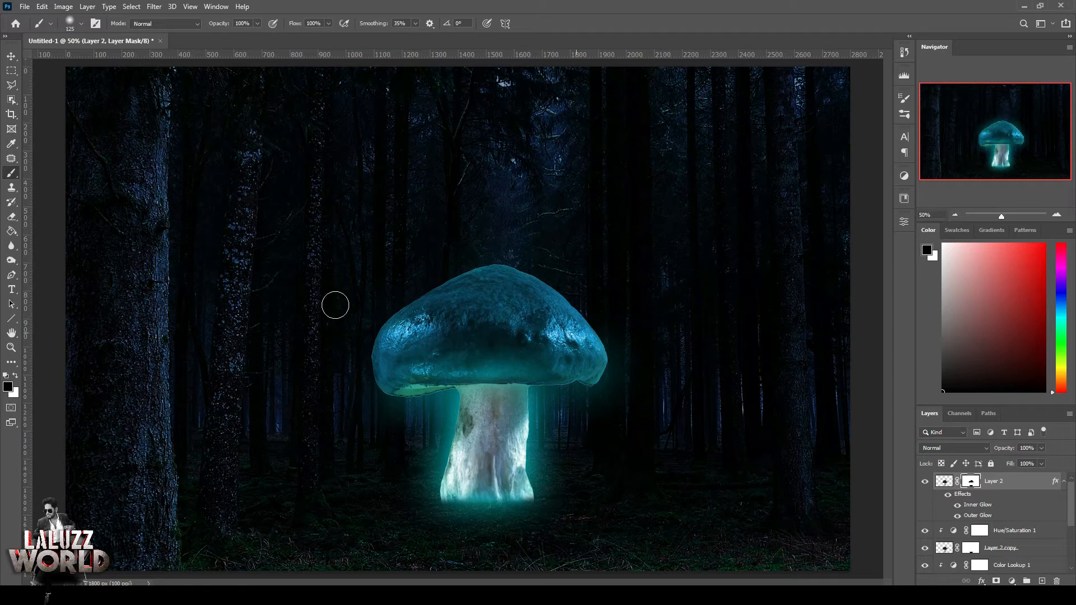
left_click(11, 58)
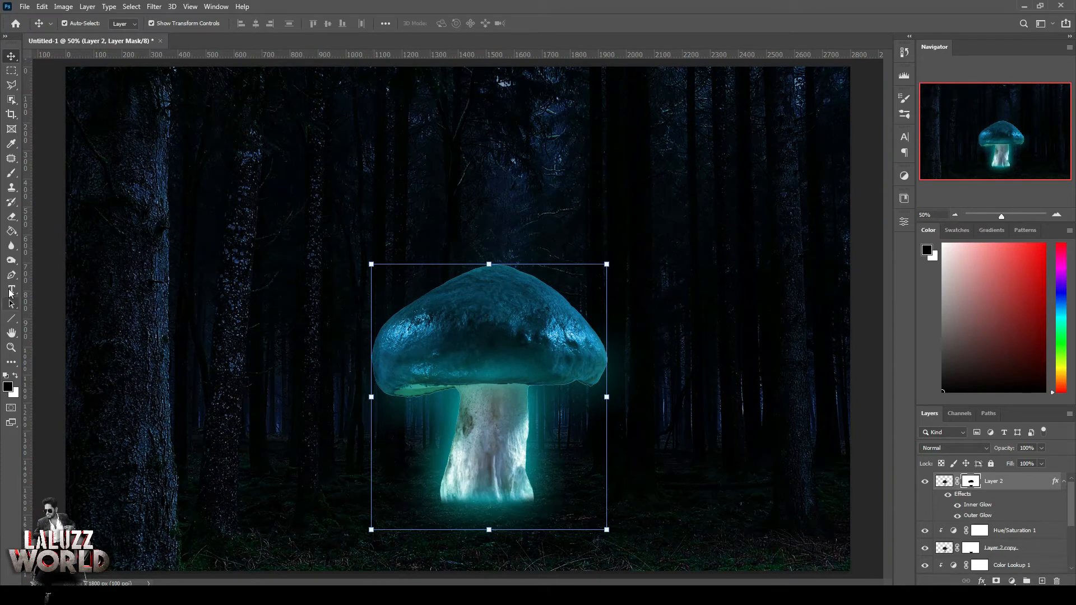
- Set the brush's foreground colour to 00ccff while Layer 2's mask is active
left_click(11, 173)
left_click(8, 386)
type("00ccff")
left_click(958, 384)
key("ctrl+minus")
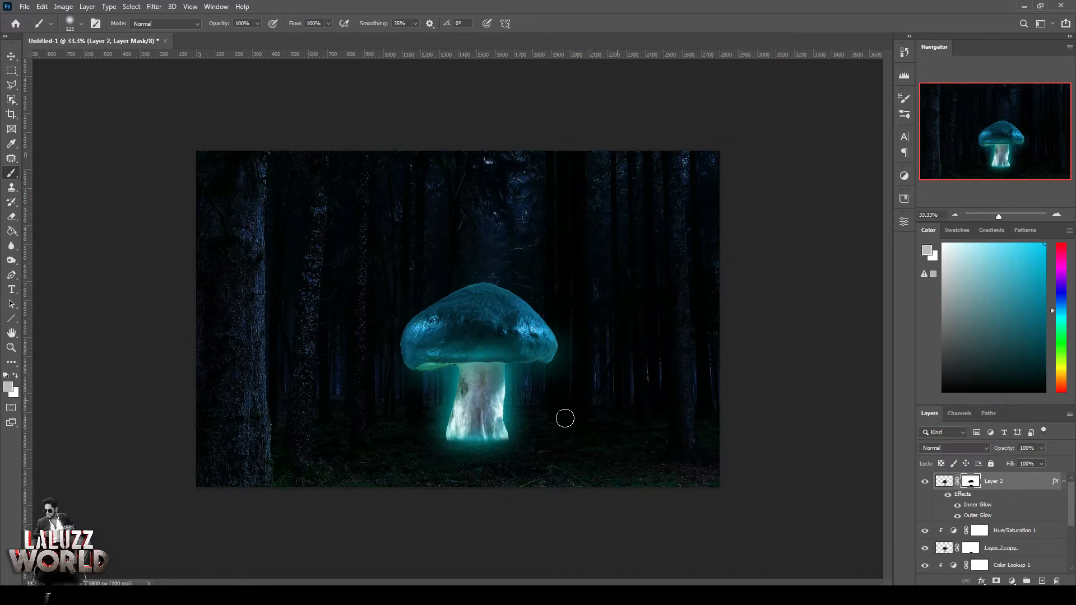
- Enlarge the brush to 600 px and add a new layer above Layer 2
key("]")
key("]")
key("]")
key("]")
key("]")
key("]")
key("]")
key("]")
key("]")
key("]")
left_click(1042, 581)
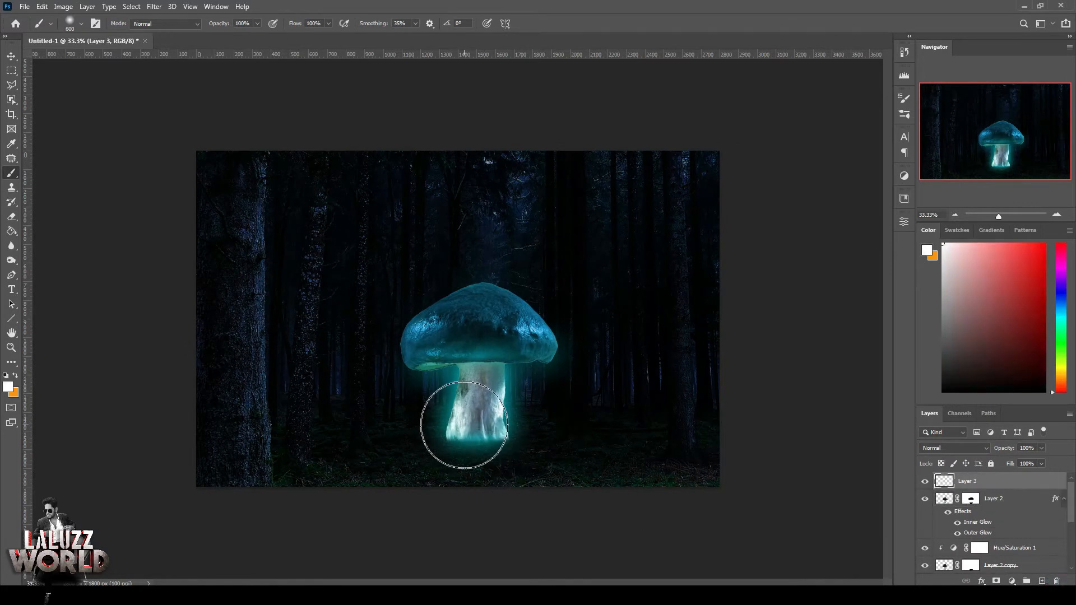
- Set the foreground colour to a bright cyan-blue at hue 193 and dab one soft glow over the stem's base
left_click(7, 387)
left_click(860, 444)
left_click(859, 453)
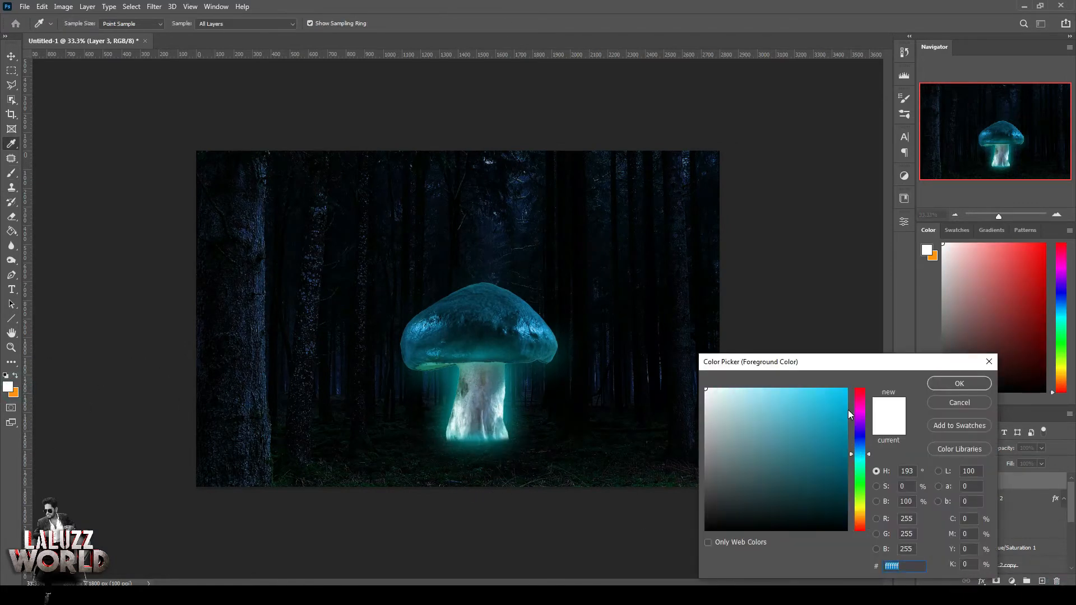
left_click(845, 389)
left_click(959, 383)
left_click(479, 434)
left_click(11, 56)
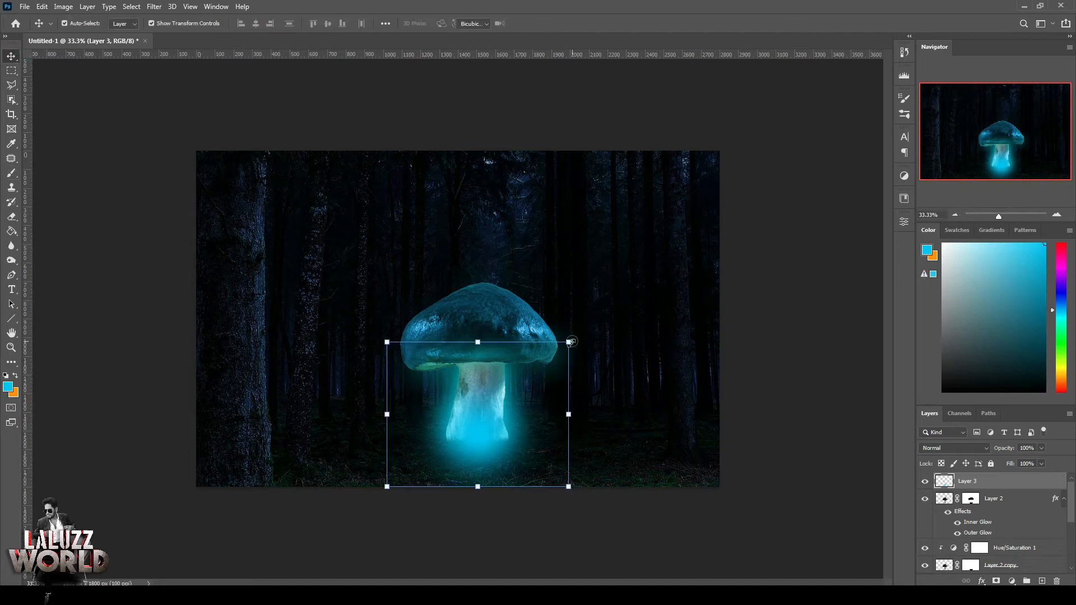
- Move the glow below the mushroom stem and enlarge it to about 150% of its size
left_click_drag(569, 341, 488, 405)
left_click_drag(487, 446, 576, 447)
left_click_drag(386, 446, 360, 447)
left_click_drag(577, 447, 597, 446)
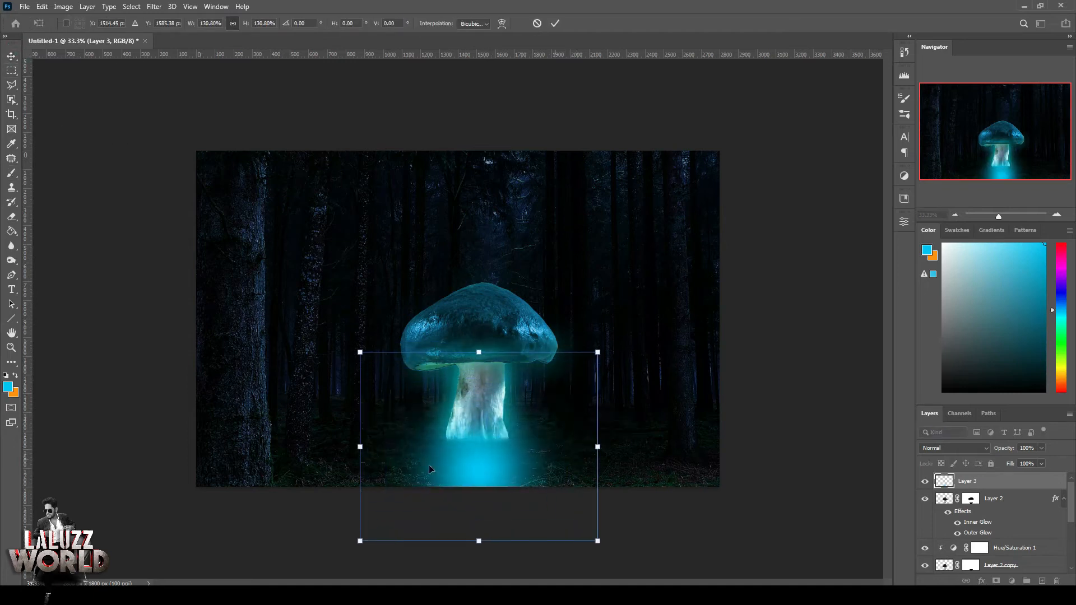
left_click_drag(360, 446, 343, 447)
left_click_drag(597, 446, 616, 446)
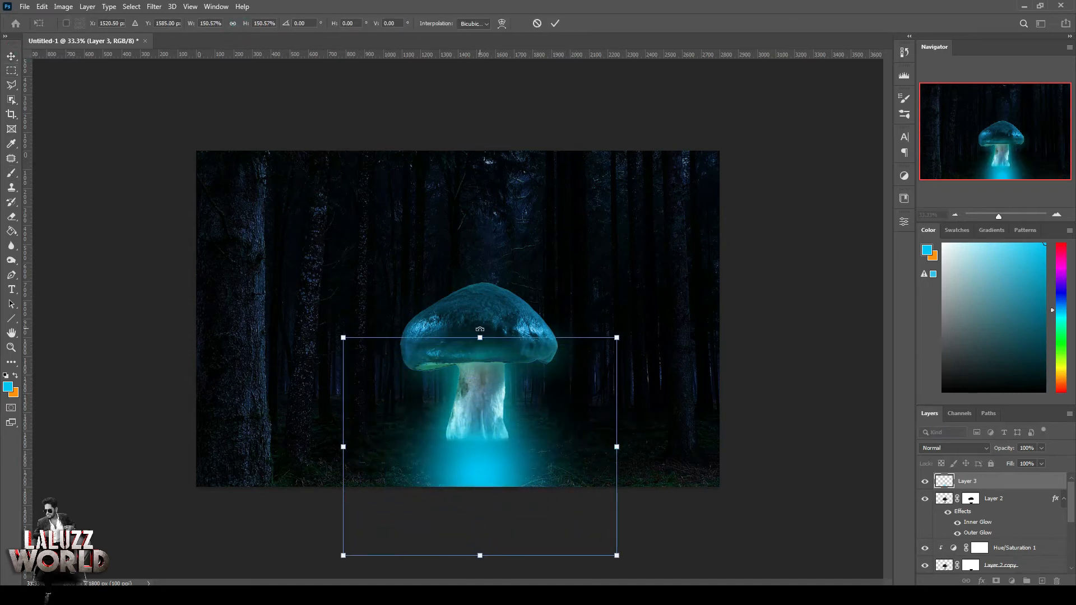
- Flatten the glow vertically into a wide pool of light on the ground beneath the stem and apply the transform
left_click_drag(480, 337, 479, 445)
left_click_drag(503, 488, 502, 418)
left_click_drag(480, 375, 479, 418)
left_click_drag(506, 464, 506, 453)
key("Return")
- Set the glow layer's blend mode to Screen and its opacity to 70%
left_click(973, 448)
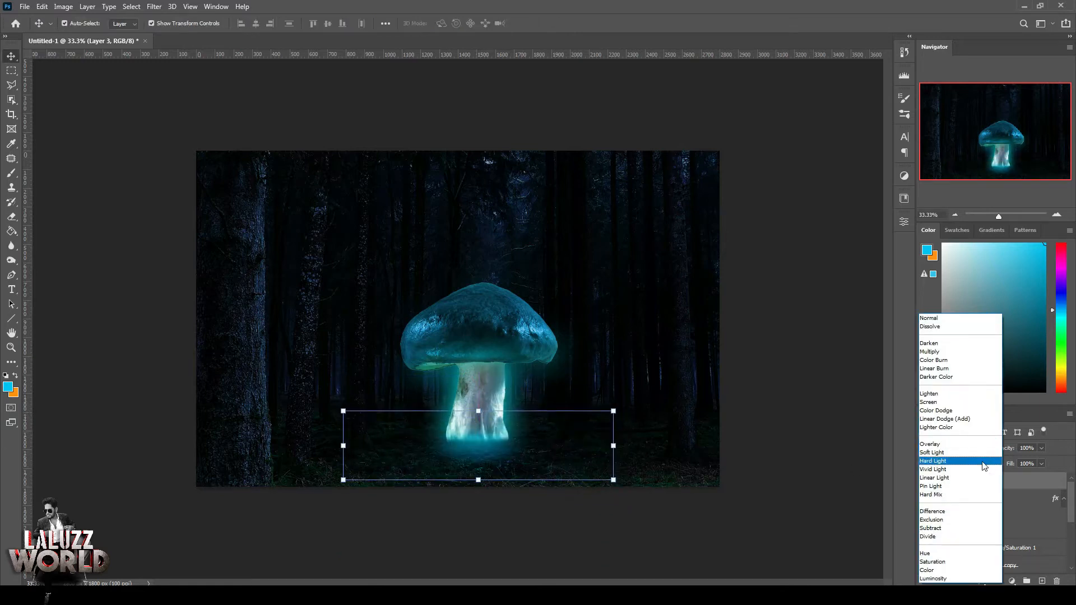
left_click(963, 402)
left_click(1040, 448)
left_click_drag(1040, 459, 1017, 459)
left_click(1056, 215)
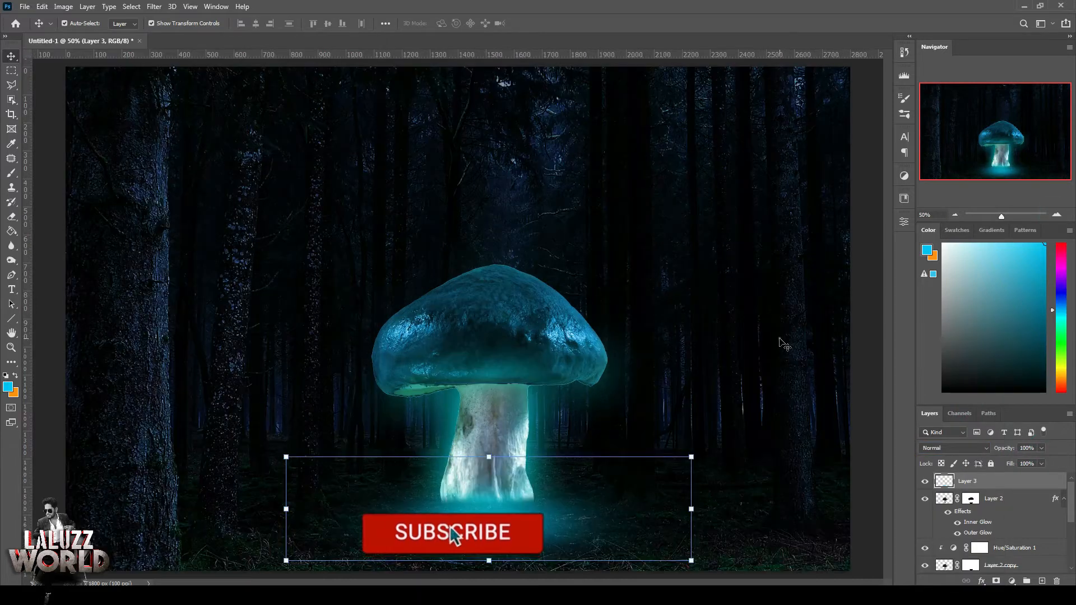
- Add a new layer above Layer 3 in Overlay blend mode and activate the Brush tool
left_click(785, 344)
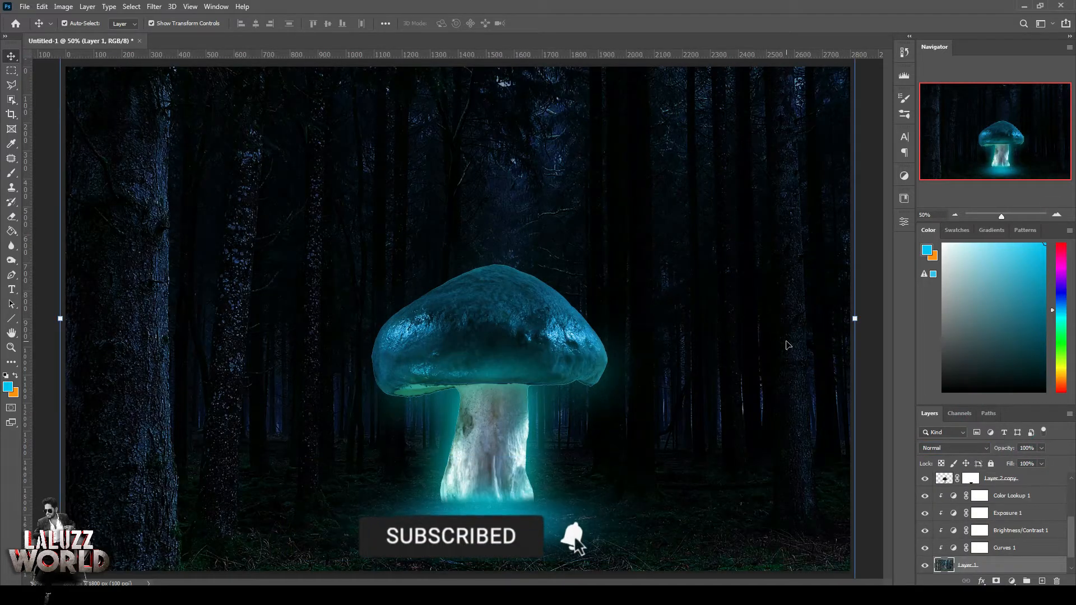
left_click_drag(1069, 533, 1069, 498)
left_click(1006, 482)
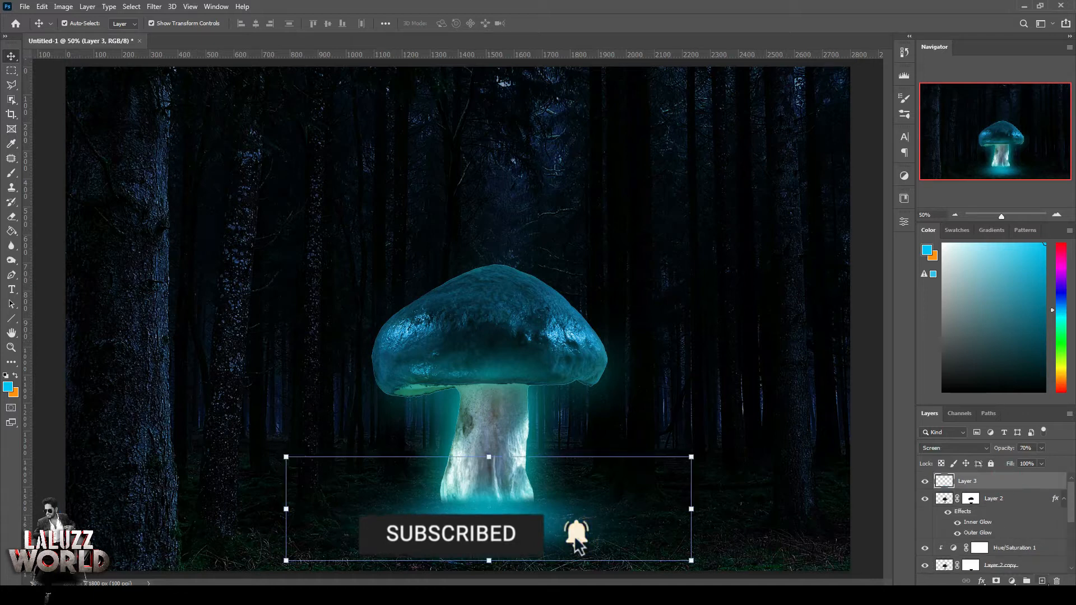
left_click(1041, 581)
left_click(983, 450)
left_click(975, 446)
key("b")
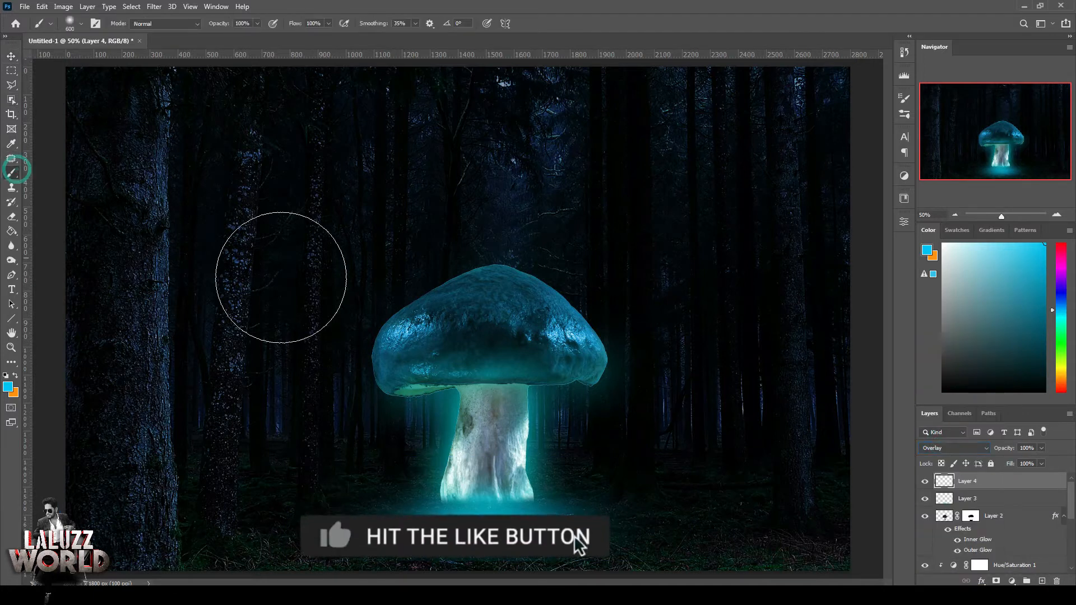
- Reduce the brush to 175 px and move the Overlay layer beneath the mushroom copy, above Color Lookup 1
key("bracketleft")
key("bracketleft")
key("bracketleft")
key("bracketleft")
key("bracketleft")
key("bracketleft")
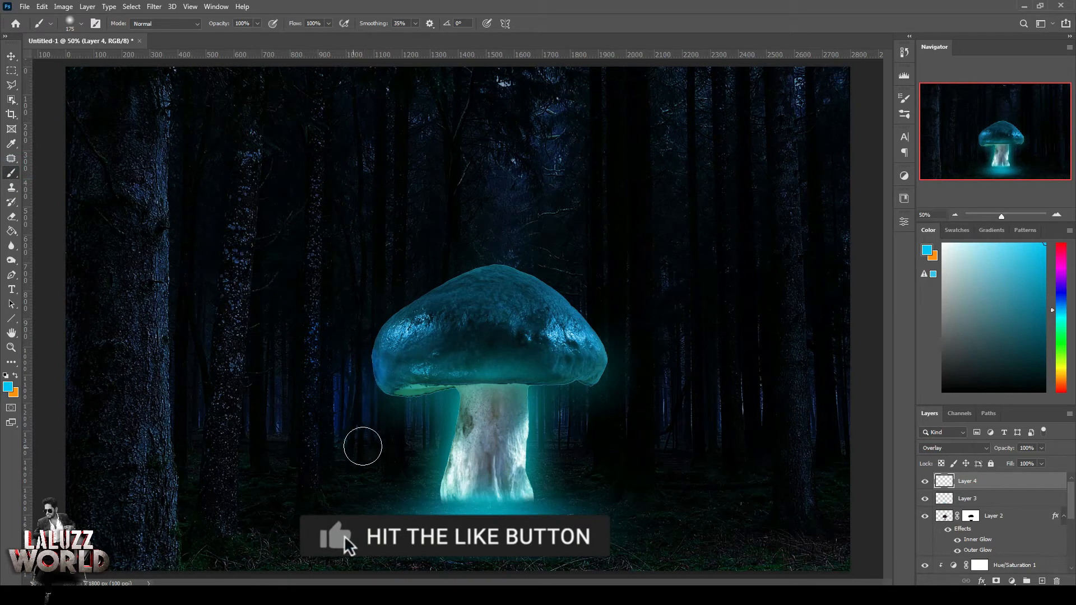
left_click_drag(986, 482, 1013, 551)
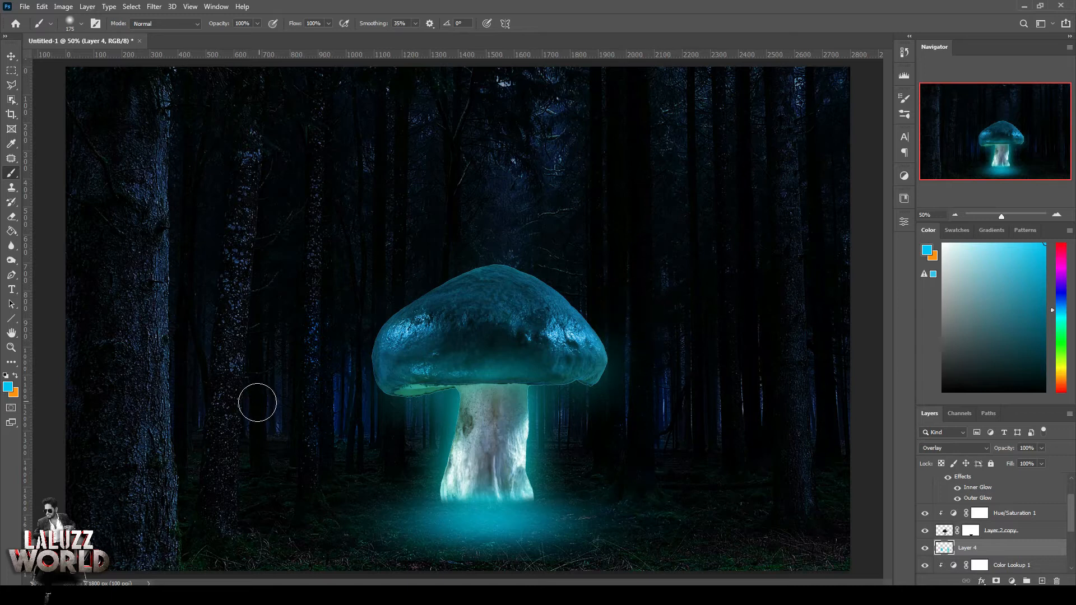
- Paint cyan-blue light over the forest floor and along the nearby tree trunk on the Overlay layer
mouse_move(330, 544)
left_mouse_down()
mouse_move(427, 576)
mouse_move(332, 513)
left_mouse_up()
left_click_drag(611, 552, 768, 543)
mouse_move(732, 497)
left_mouse_down()
mouse_move(768, 422)
mouse_move(654, 512)
left_mouse_up()
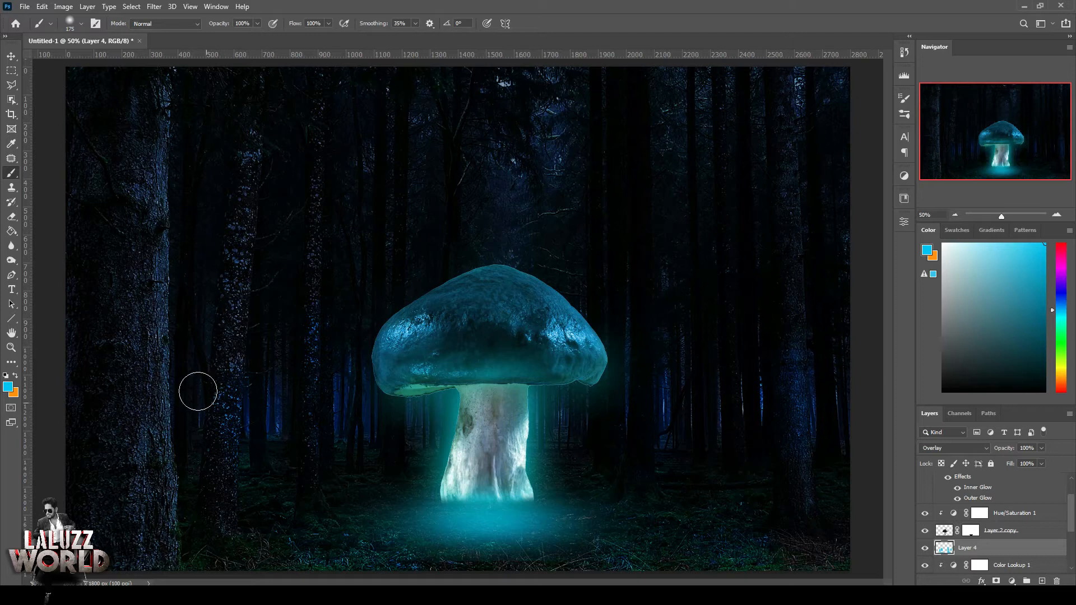
left_click_drag(198, 391, 197, 568)
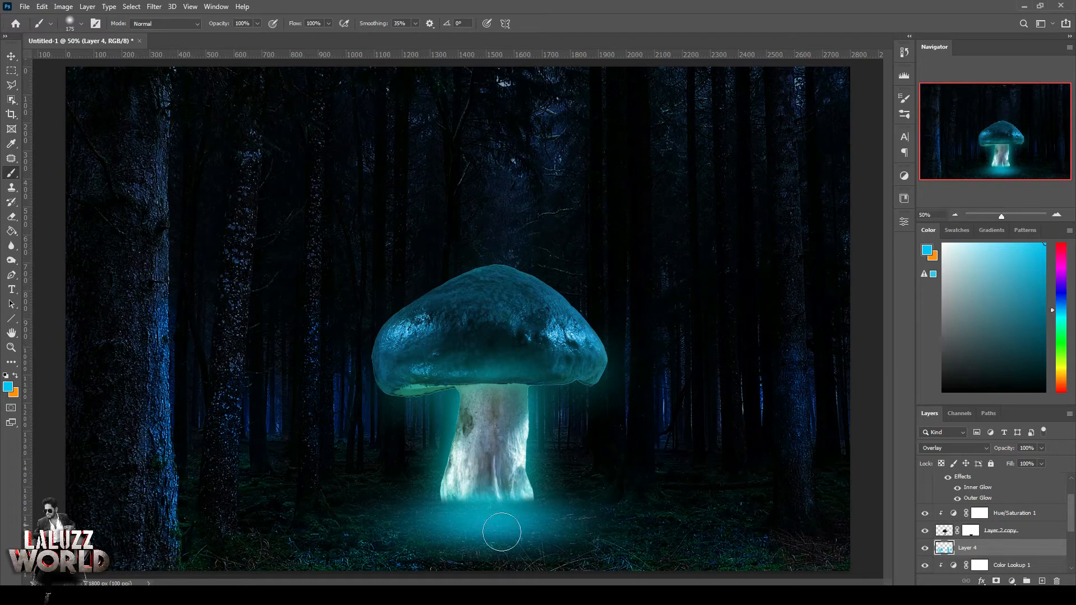
- Open wooden-gate-2361812_1280.png, bring the gate into the forest document and close the source file
key("ctrl+minus")
left_click(13, 54)
left_click(25, 6)
left_click(33, 31)
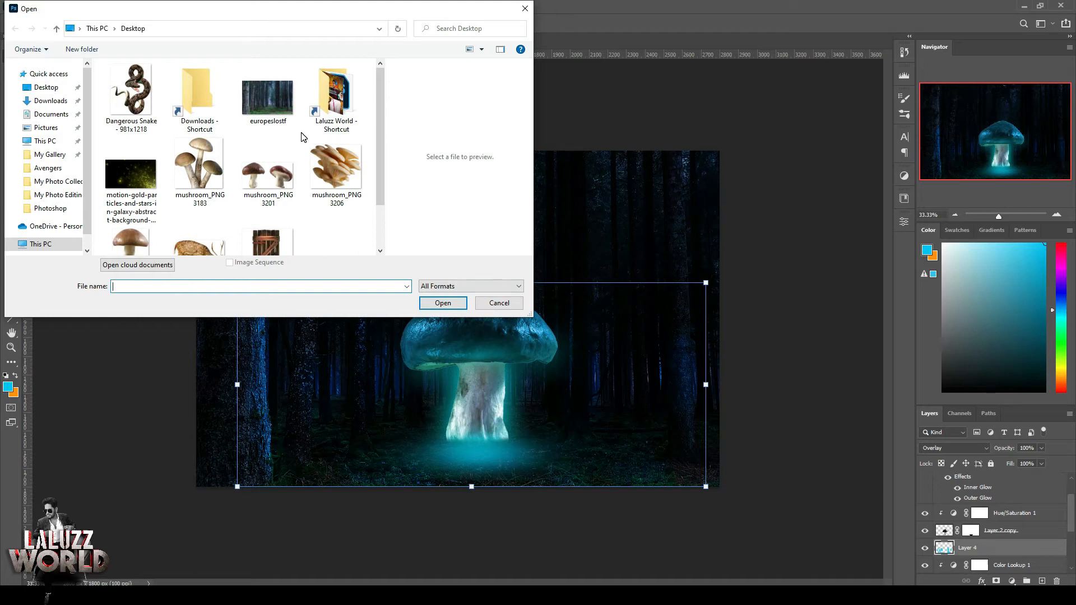
scroll(302, 168, "down", 2)
left_click(268, 213)
left_click(443, 303)
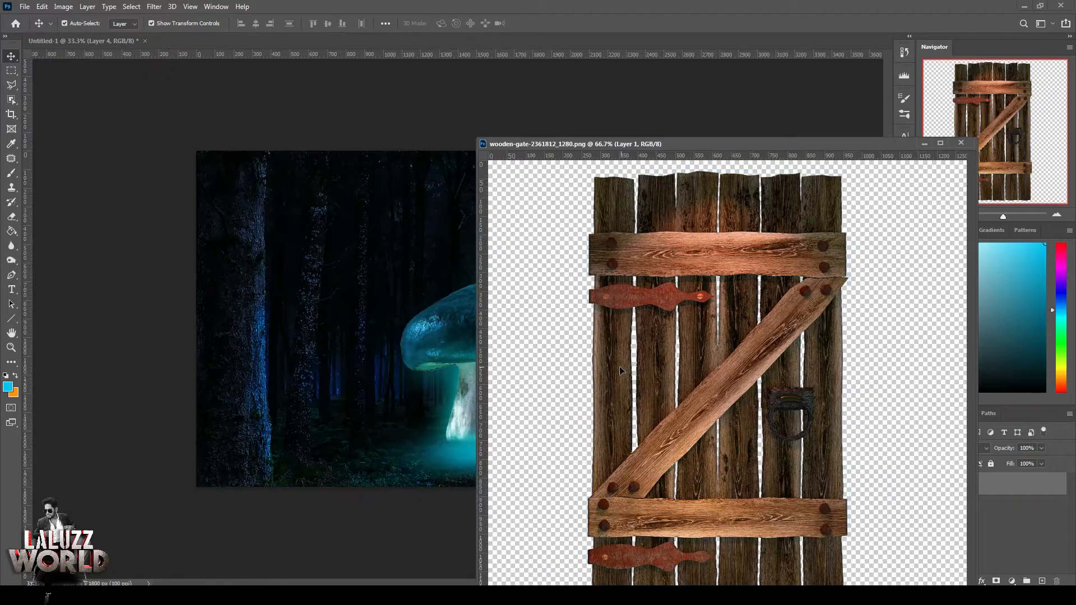
left_click_drag(619, 365, 402, 363)
left_click(960, 142)
- Scale the wooden gate down to door size and place it on the mushroom's stem
key("ctrl+plus")
left_click_drag(544, 230, 420, 408)
key("ctrl+z")
left_click_drag(543, 231, 383, 509)
left_click_drag(368, 537, 496, 452)
key("Return")
- Move the gate layer between Layer 3 and Layer 2 and align the door with the stem's base
left_click_drag(1019, 567, 1029, 540)
left_click_drag(1037, 491, 1038, 492)
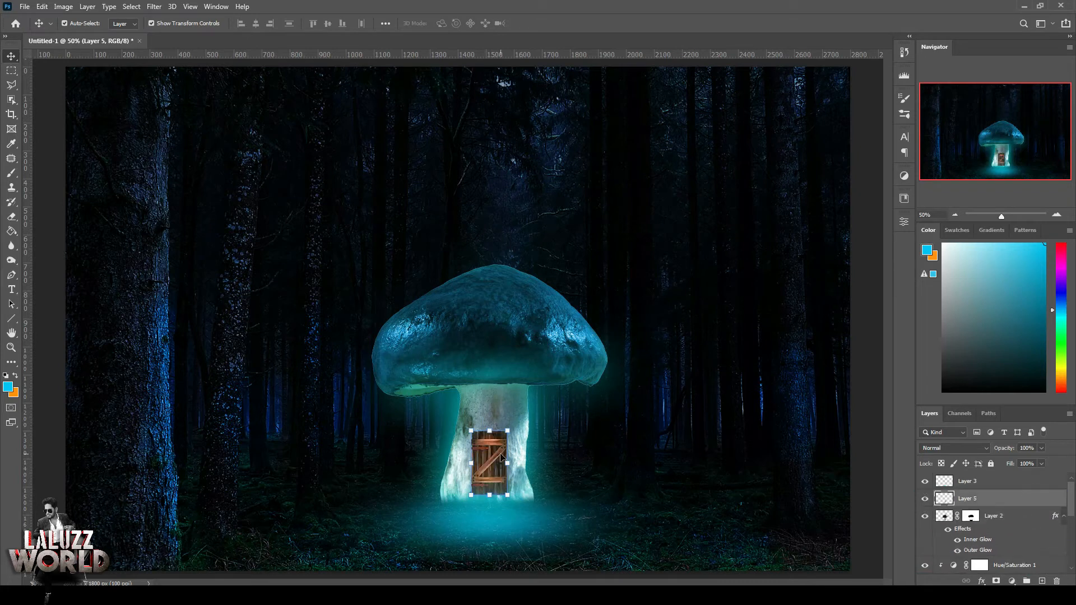
left_click(1058, 215)
left_click(1058, 215)
left_click_drag(998, 137, 997, 162)
left_click_drag(543, 344, 544, 360)
left_click(536, 352)
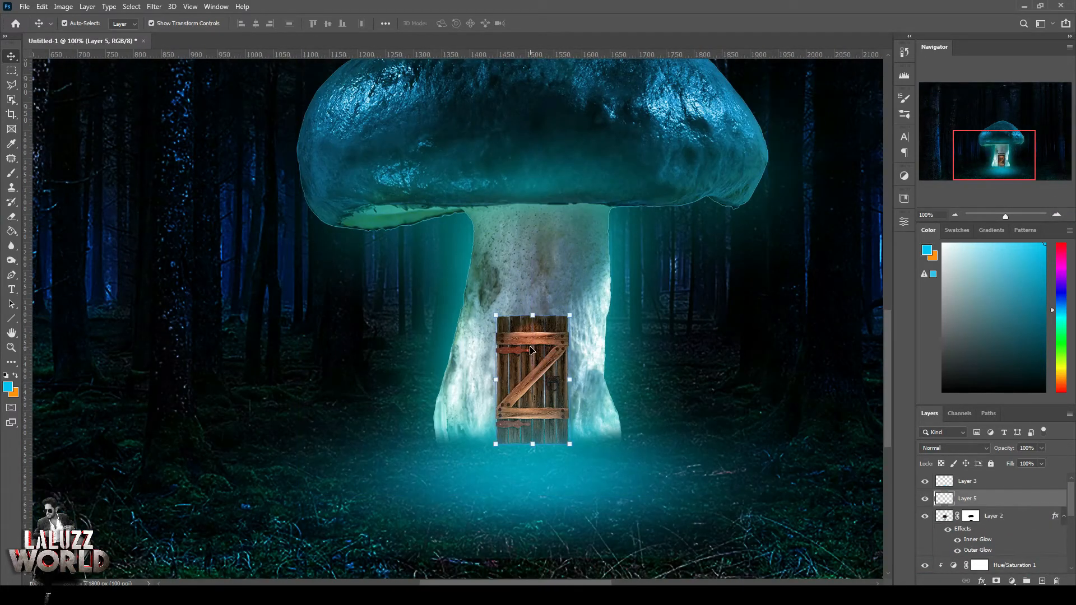
- Clip a Hue/Saturation adjustment to the door layer and shift the wood to a muted blue
left_click(981, 581)
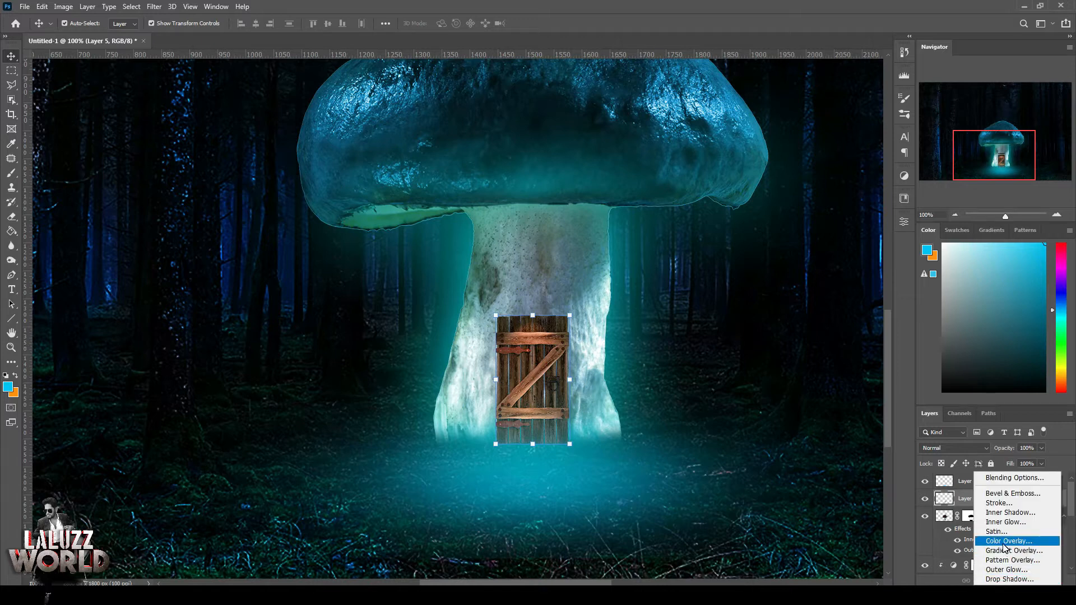
left_click(1012, 581)
left_click(1011, 581)
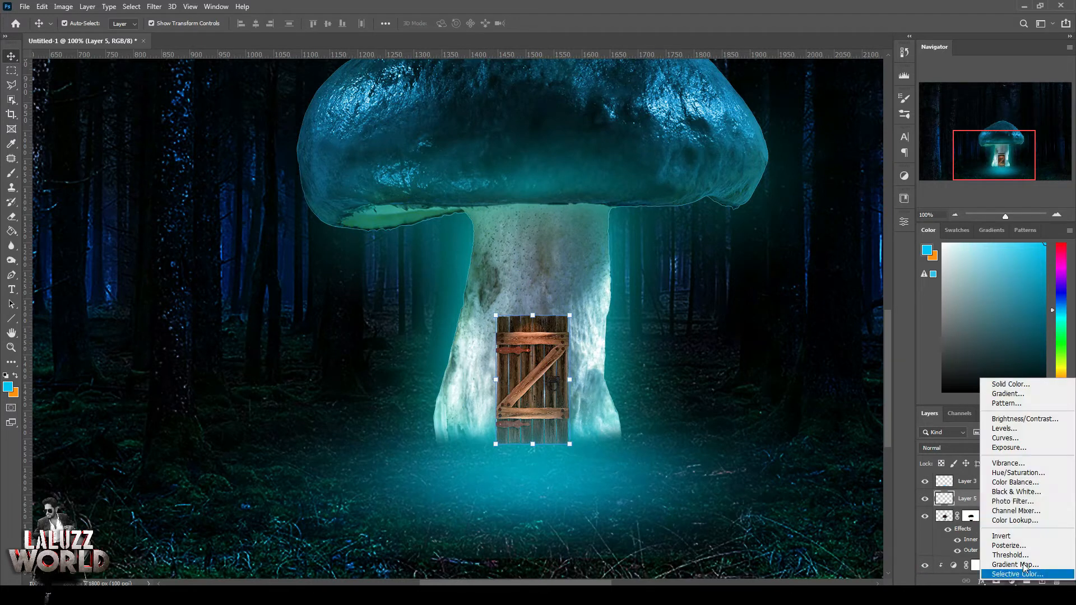
left_click(1017, 472)
left_click(807, 407)
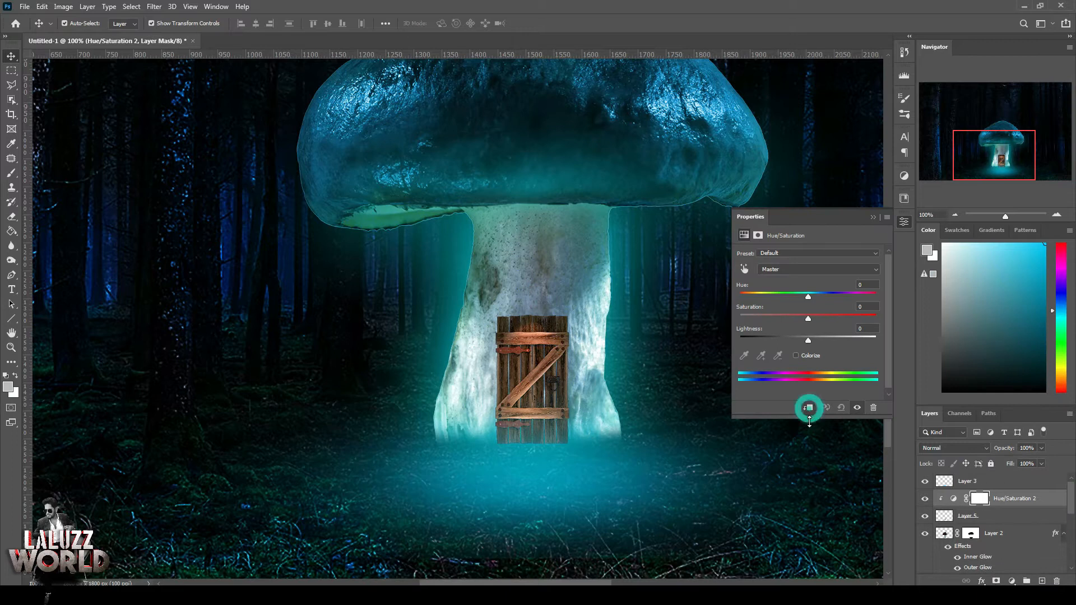
left_click_drag(809, 300, 734, 304)
left_click_drag(809, 320, 784, 343)
left_click(902, 221)
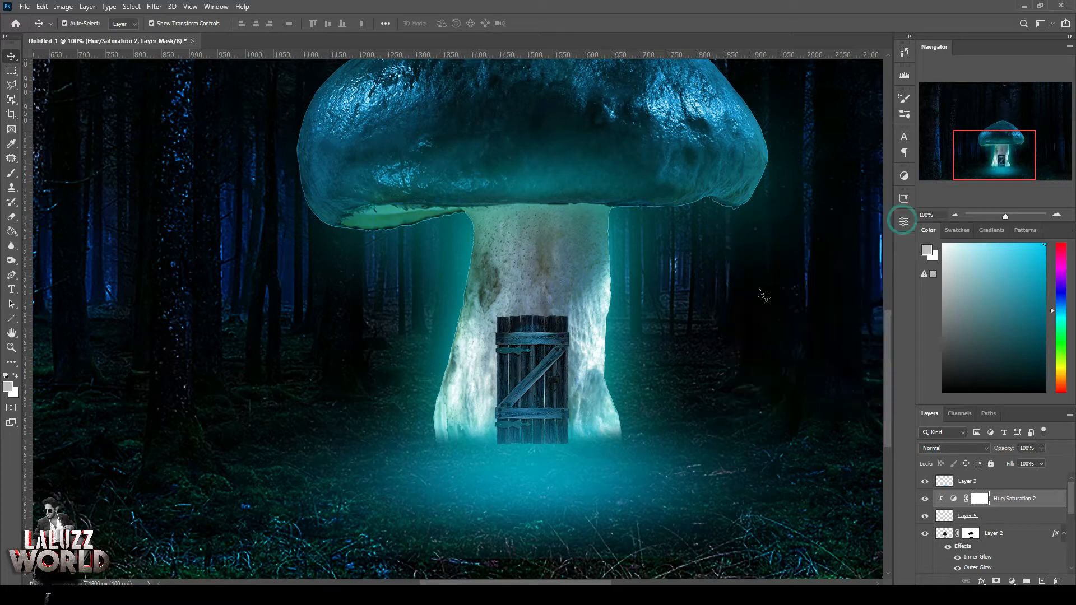
- Add a new layer between the door and Layer 2 and set the brush colour to black
left_click(1012, 537)
left_click(1042, 580)
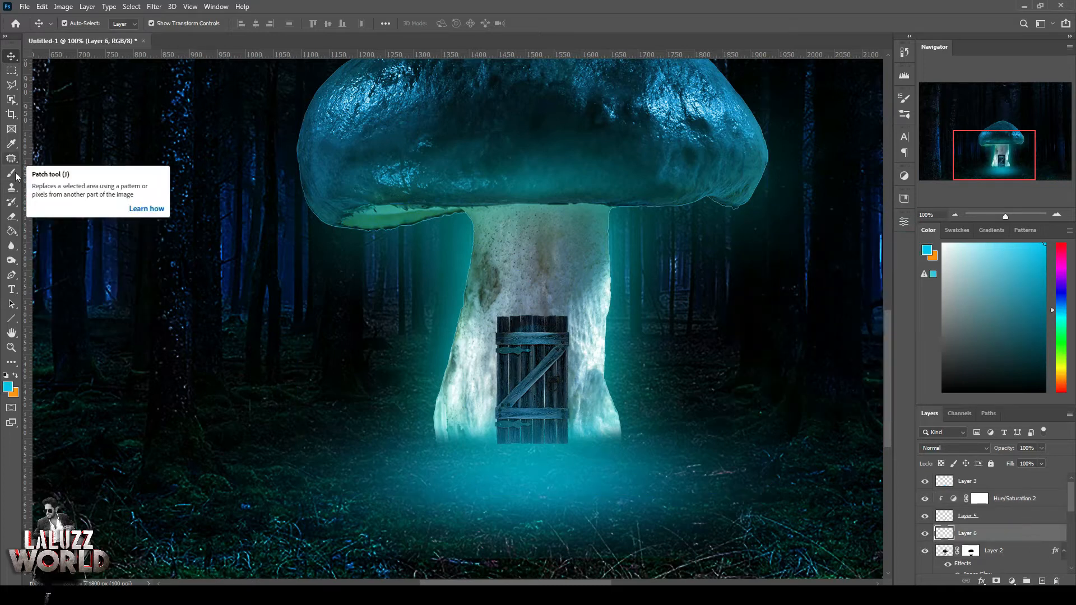
left_click(12, 173)
key("x")
left_click(8, 387)
left_click(706, 526)
left_click(957, 383)
- Reduce the brush to 40 px and paint a soft black shadow around the door's edges
key("bracketleft")
key("bracketleft")
key("bracketleft")
key("bracketleft")
mouse_move(538, 405)
left_mouse_down()
mouse_move(522, 425)
mouse_move(516, 362)
mouse_move(523, 341)
mouse_move(533, 346)
mouse_move(514, 334)
mouse_move(507, 424)
left_mouse_up()
mouse_move(552, 342)
left_mouse_down()
mouse_move(547, 437)
mouse_move(526, 431)
left_mouse_up()
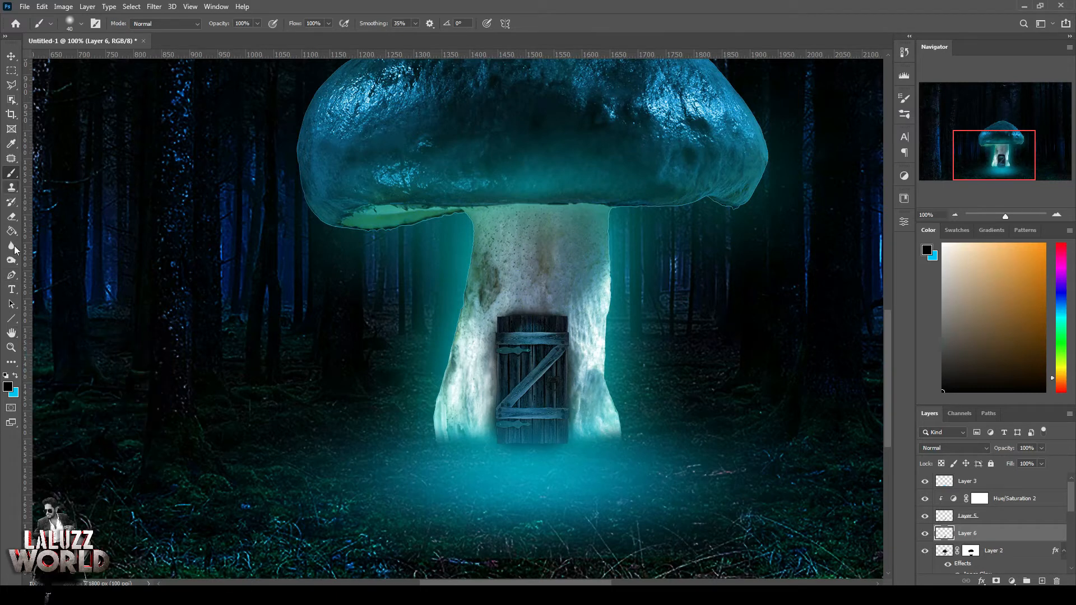
- Draw an ellipse about 110 by 116 px on the stem above the door and fill it with white
left_click(11, 321)
left_click(54, 340)
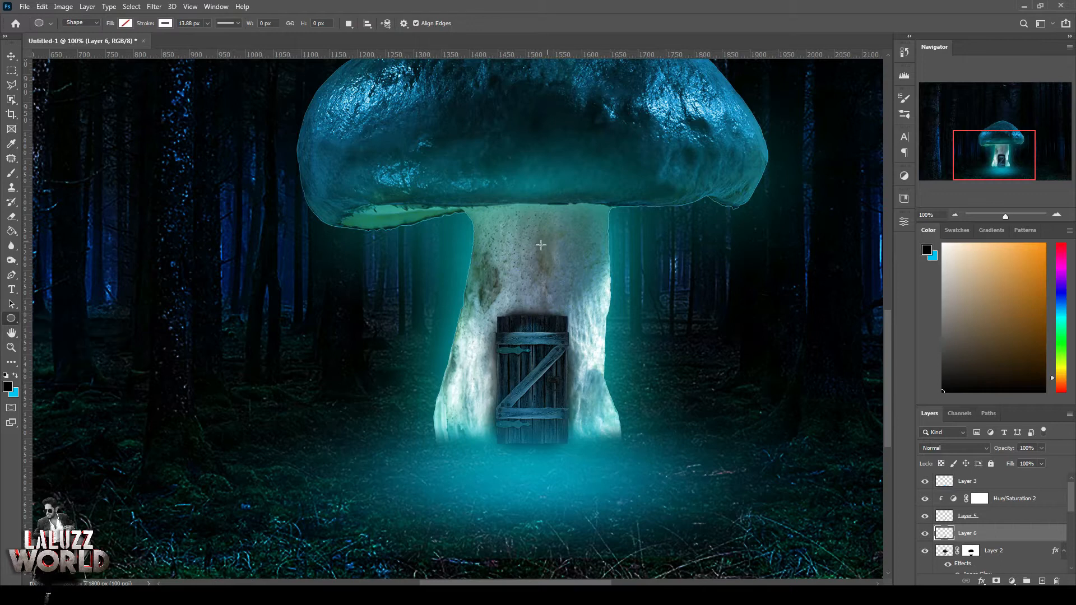
mouse_move(516, 241)
left_mouse_down()
mouse_move(530, 272)
mouse_move(546, 273)
left_mouse_up()
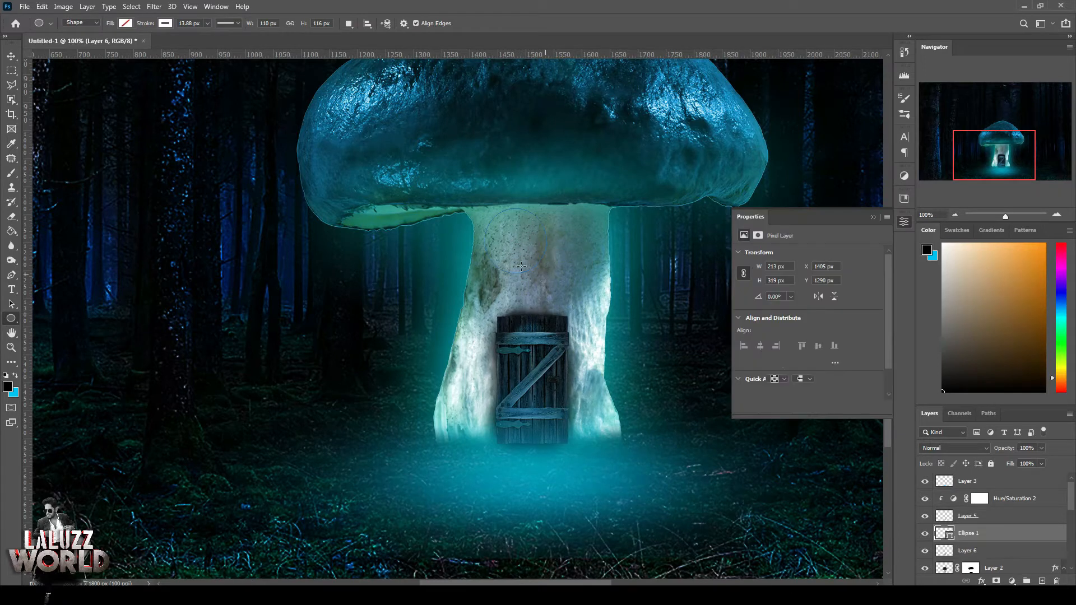
left_click(772, 334)
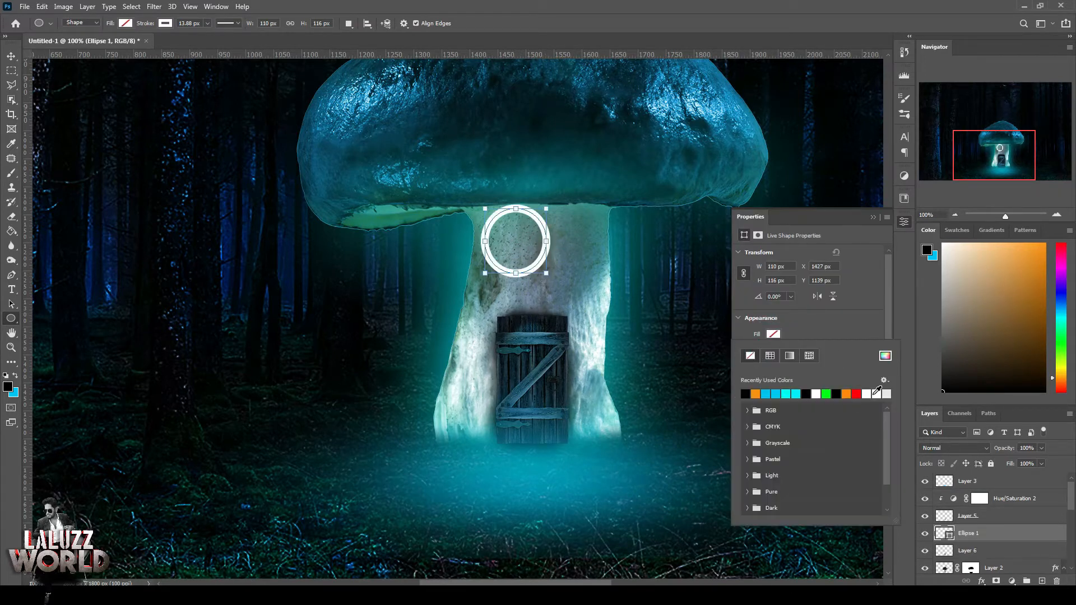
left_click(876, 394)
left_click(903, 222)
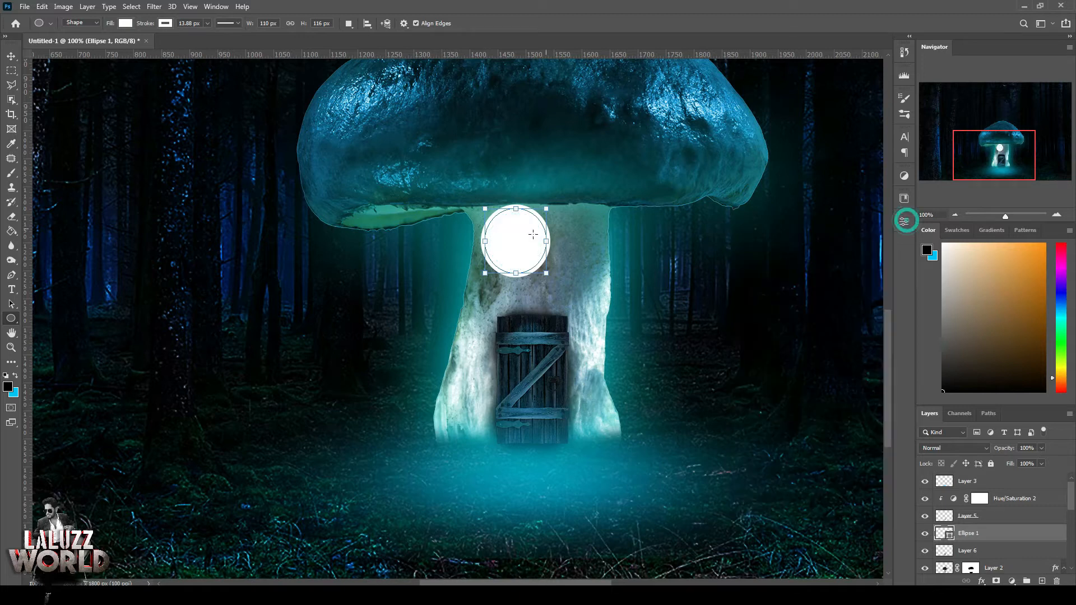
- Remove the ellipse's stroke, then scale it down to a small window centred above the door
left_click(903, 221)
left_click(791, 334)
left_click(748, 367)
left_click(904, 221)
left_click(11, 56)
left_click_drag(515, 232, 557, 240)
key("Return")
- Give the window an inner shadow with 69% opacity, distance 0, choke 32% and size 38 px, with Inner Glow off
right_click(983, 531)
left_click(980, 581)
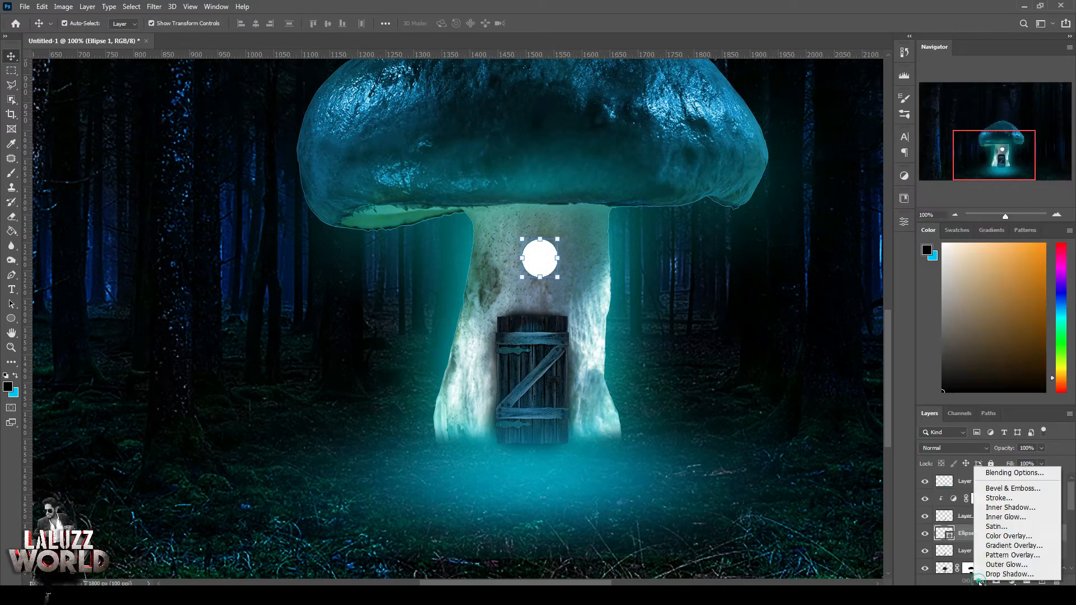
left_click(1018, 517)
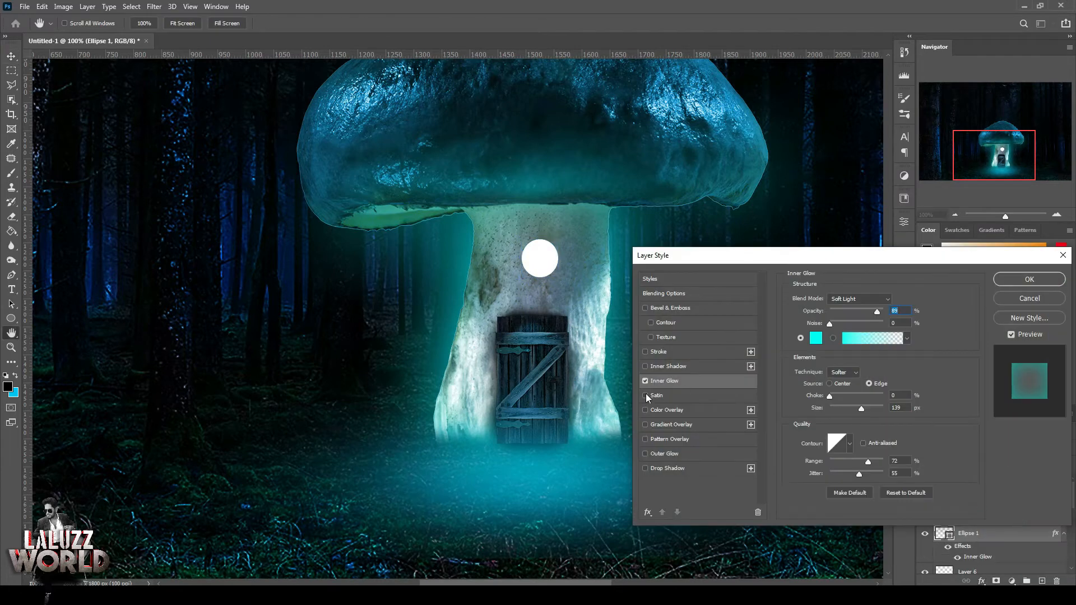
left_click(645, 380)
left_click(667, 366)
left_click_drag(879, 318, 866, 316)
left_click_drag(533, 264, 534, 257)
key("ctrl+z")
mouse_move(831, 374)
left_mouse_down()
mouse_move(855, 364)
mouse_move(828, 353)
left_mouse_up()
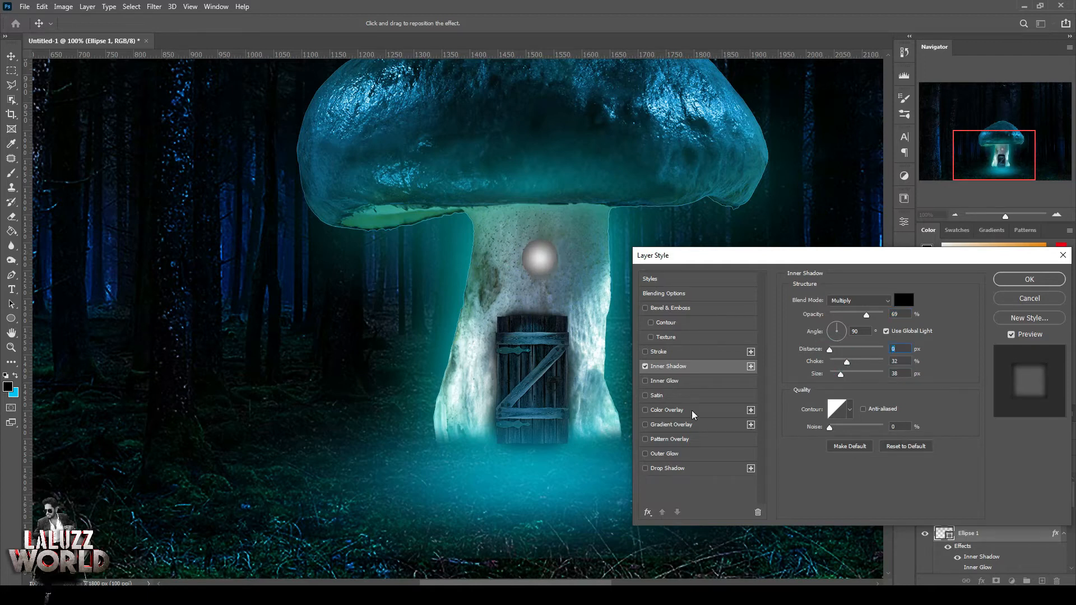
- Give the round window a bright orange colour overlay
left_click(680, 410)
left_click(903, 300)
left_click(713, 472)
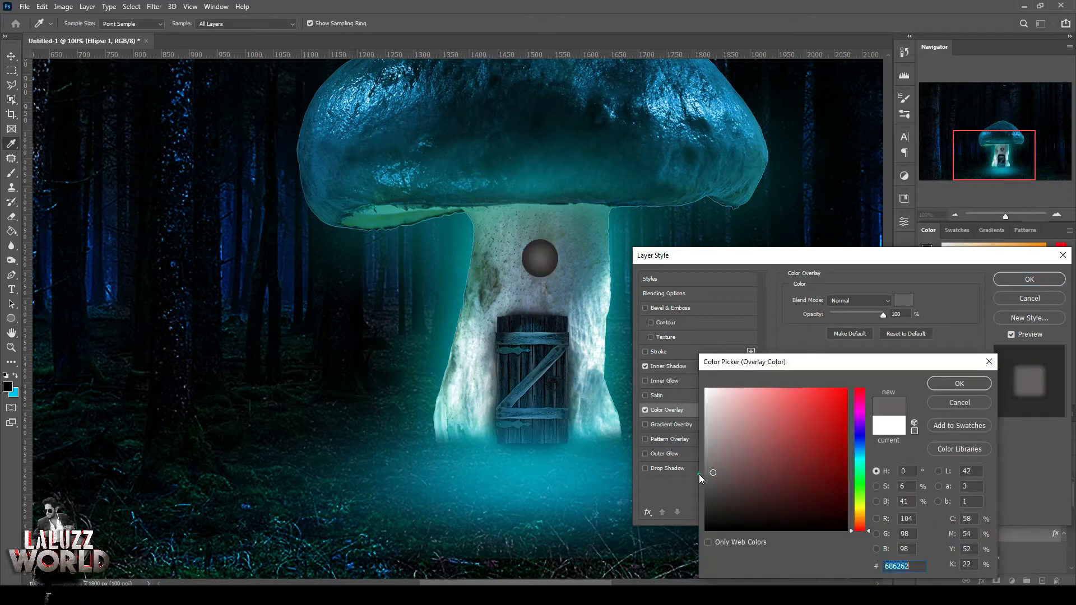
left_click(857, 505)
left_click_drag(818, 427, 917, 336)
left_click(857, 517)
left_click_drag(857, 509, 851, 515)
left_click(959, 383)
left_click(1037, 279)
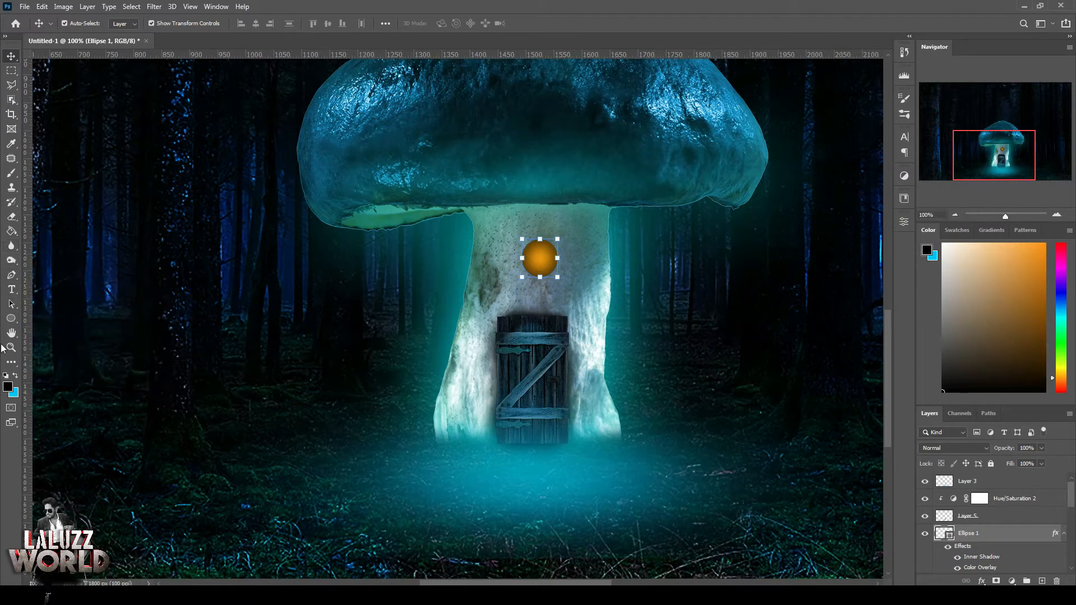
- Draw a white vertical rectangle bar across the window's centre and fit it to 8.44 by 68.47 px
right_click(12, 318)
left_click(61, 317)
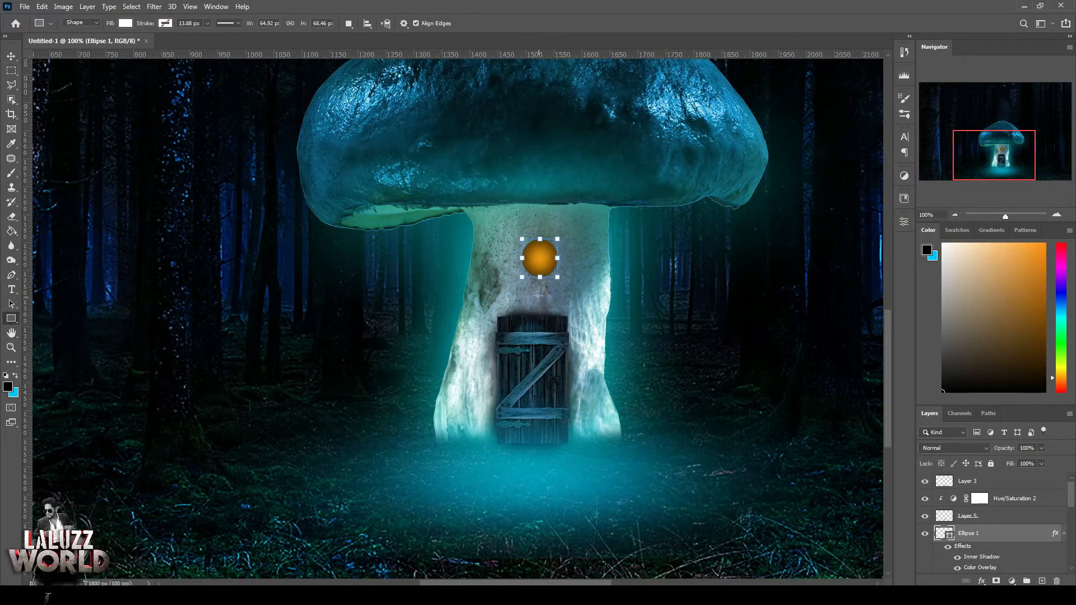
mouse_move(532, 292)
left_mouse_down()
mouse_move(537, 334)
mouse_move(540, 253)
left_mouse_up()
left_click(12, 56)
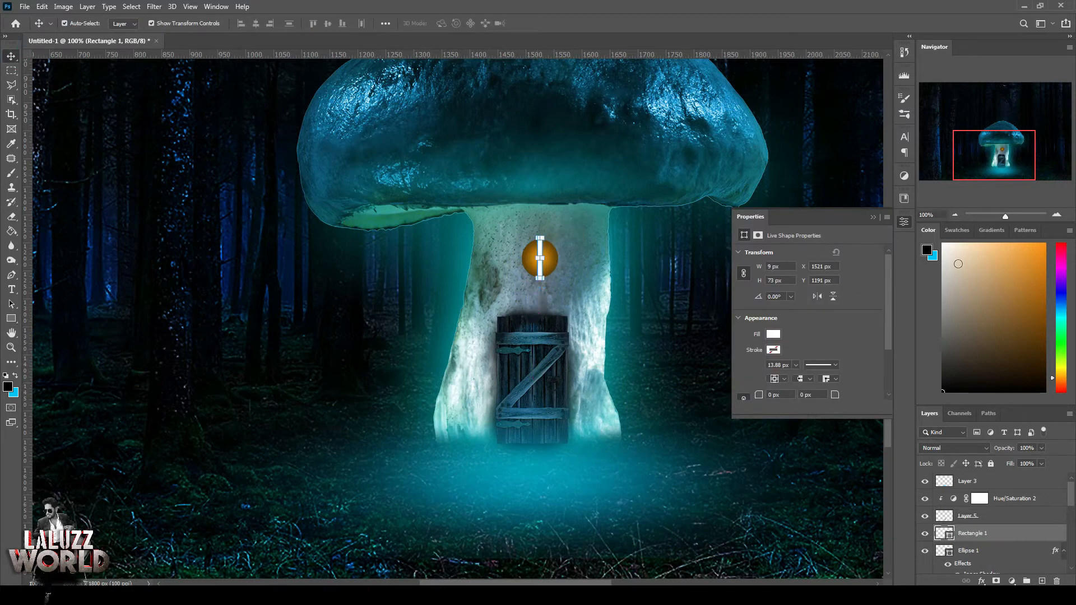
left_click(1056, 215)
left_click(1059, 215)
left_click(1060, 215)
left_click_drag(733, 94, 496, 131)
left_click_drag(496, 250, 496, 246)
key("Return")
left_click_drag(500, 206, 500, 208)
- Duplicate the vertical bar and rotate the copy 90 degrees to form a cross over the window
key("ctrl+j")
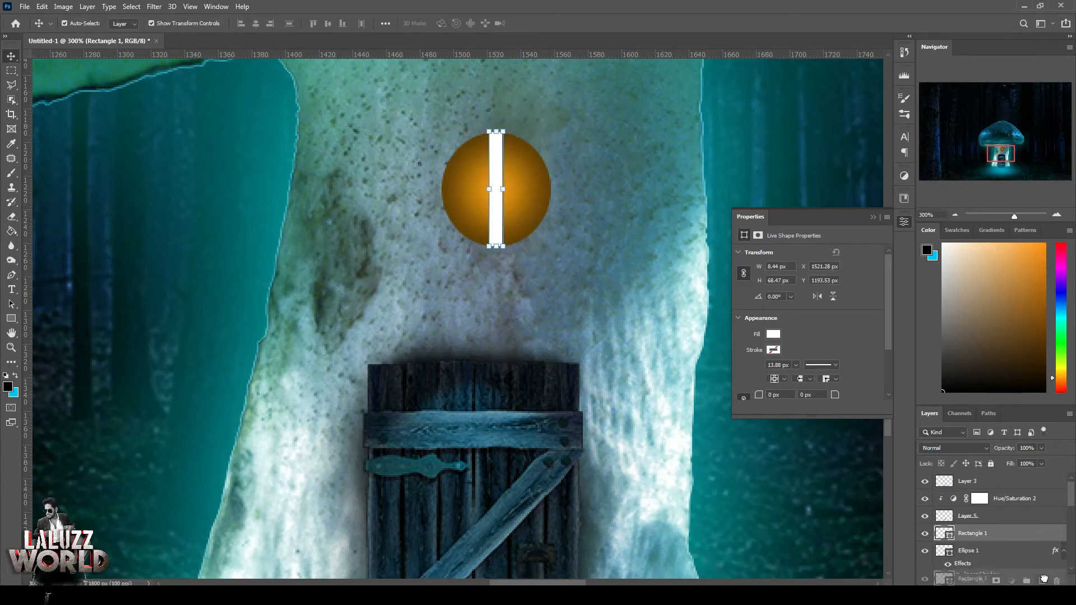
key("ctrl+t")
right_click(500, 169)
left_click(552, 333)
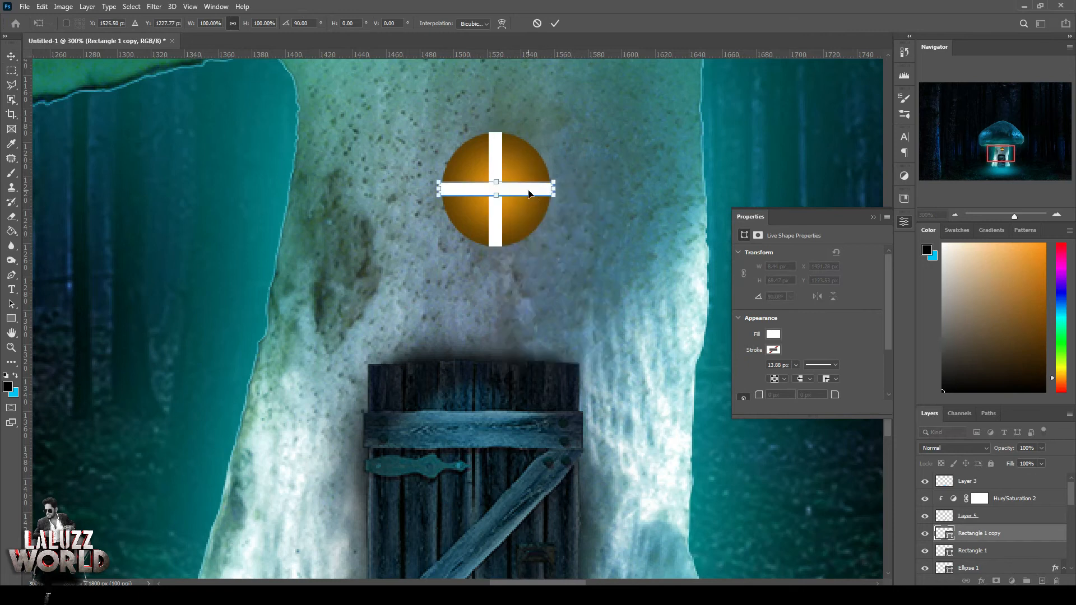
key("Return")
- Duplicate the window ellipse and clear the copy's layer style
left_click(1019, 567)
key("ctrl+j")
right_click(1008, 533)
left_click(964, 334)
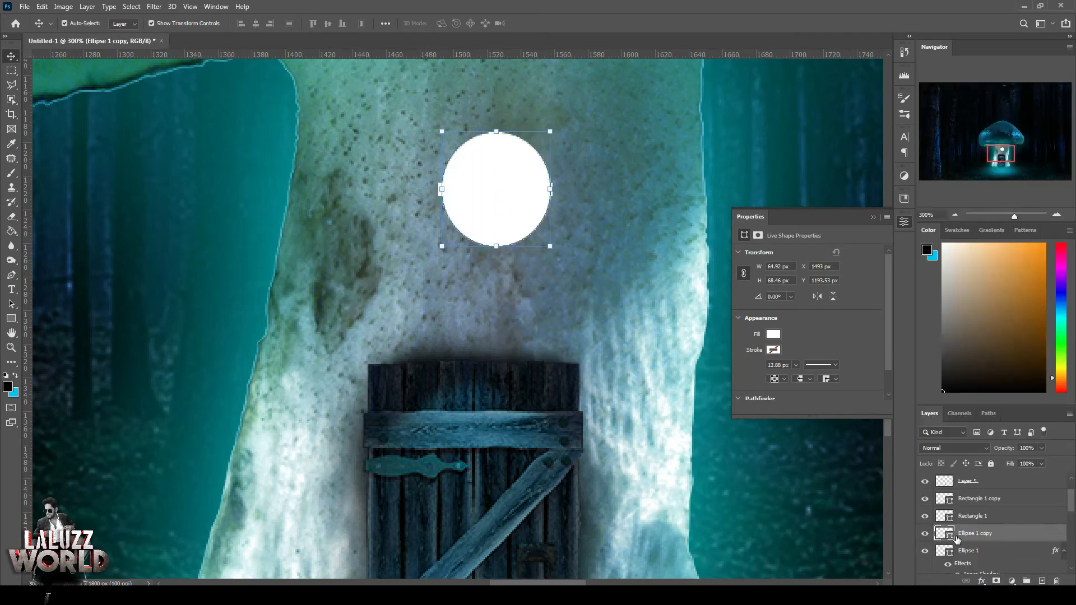
- Turn the copied ellipse into a ring-shaped frame with no fill and a thick white stroke aligned outwards
left_click(772, 334)
left_click(776, 352)
left_click(772, 349)
left_click(778, 392)
left_click(795, 365)
left_click_drag(812, 377, 792, 378)
left_click(904, 223)
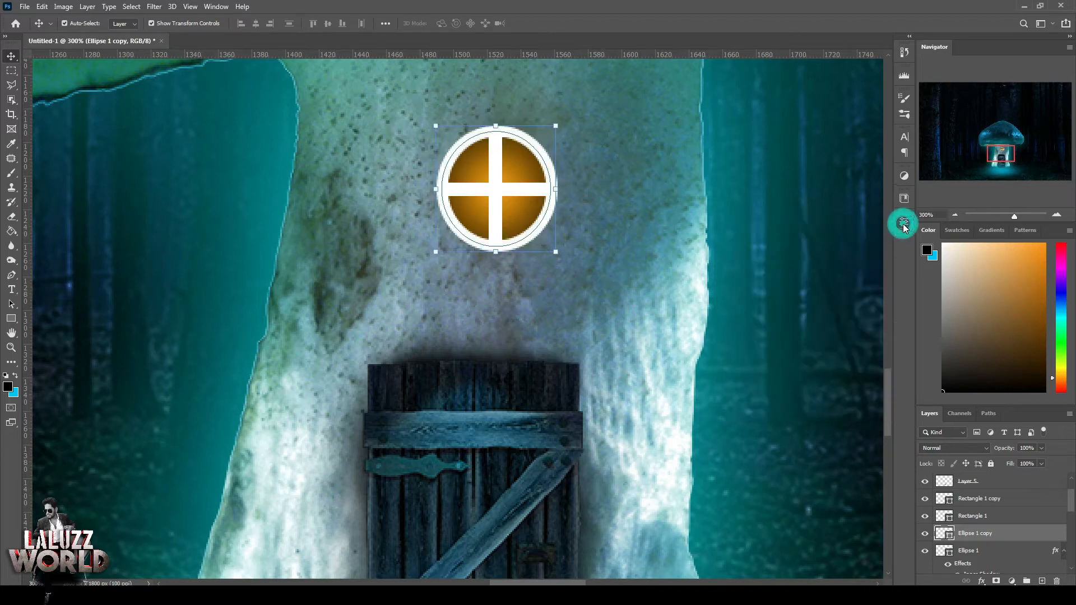
- Nudge the vertical bar slightly towards the ring's centre, and select both bars together with the ring
left_click(496, 168)
key("Right")
key("Right")
key("Left")
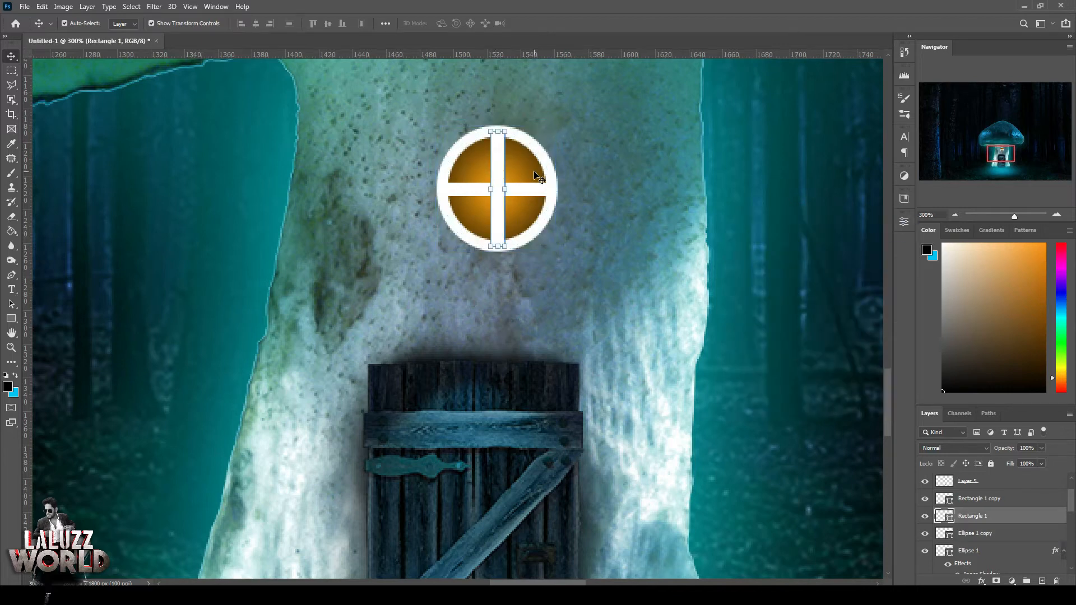
left_click(998, 505, "shift")
left_click(996, 533, "shift")
left_click(999, 504, "ctrl")
right_click(997, 507)
left_click(944, 356)
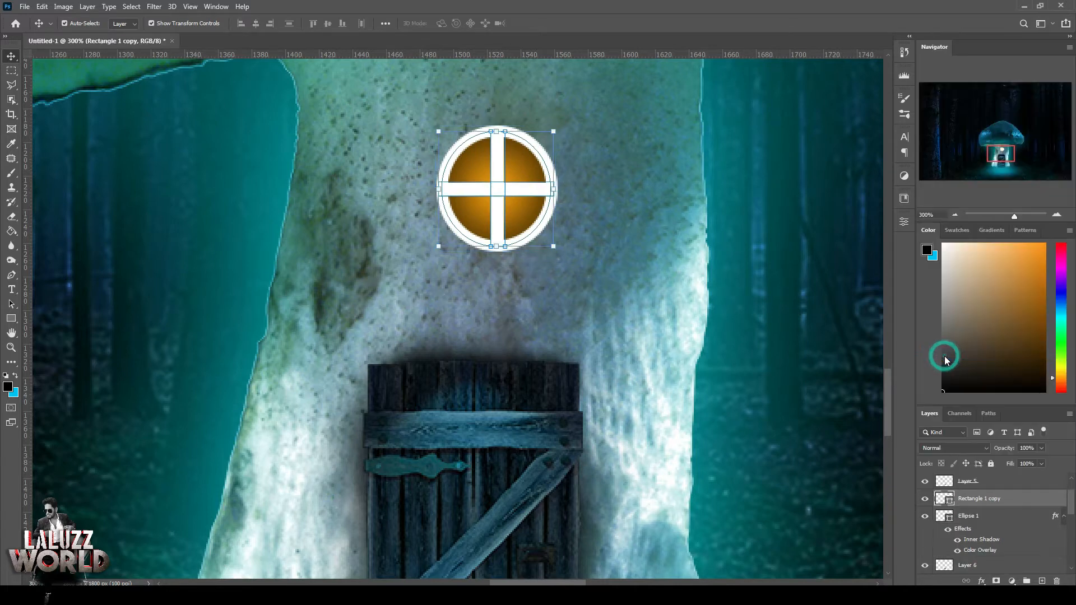
key("ctrl+z")
- Rasterize the selected ring and bars and merge them into a single window frame layer
right_click(994, 526)
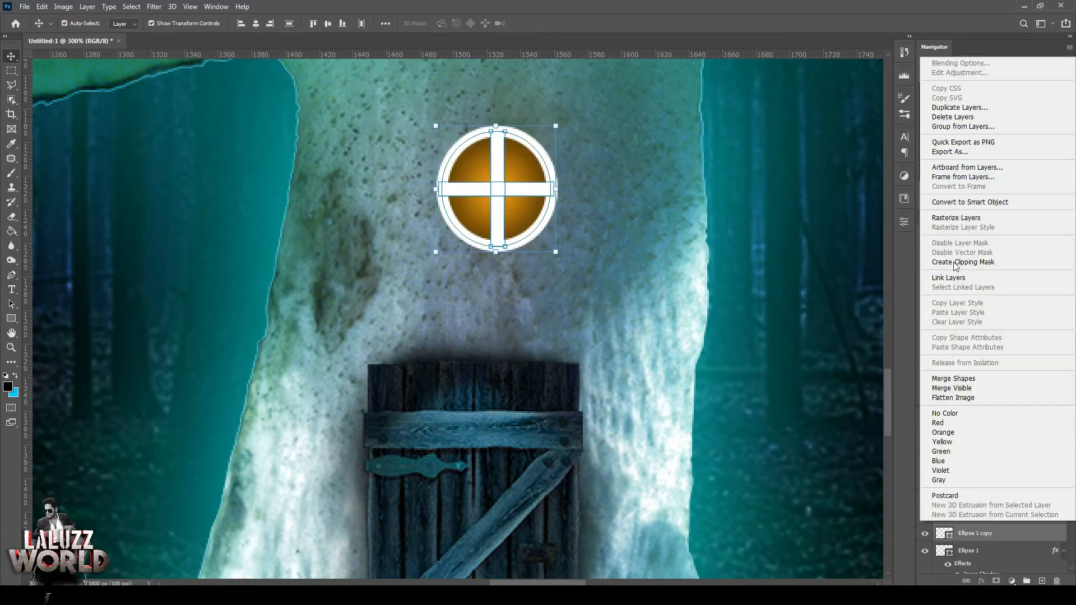
left_click(960, 221)
right_click(989, 499)
left_click(953, 367)
- Add Bevel & Emboss to the frame plus a drop shadow with 68% opacity, distance 0, spread 0 and size 6 px
left_click(981, 581)
left_click(1029, 503)
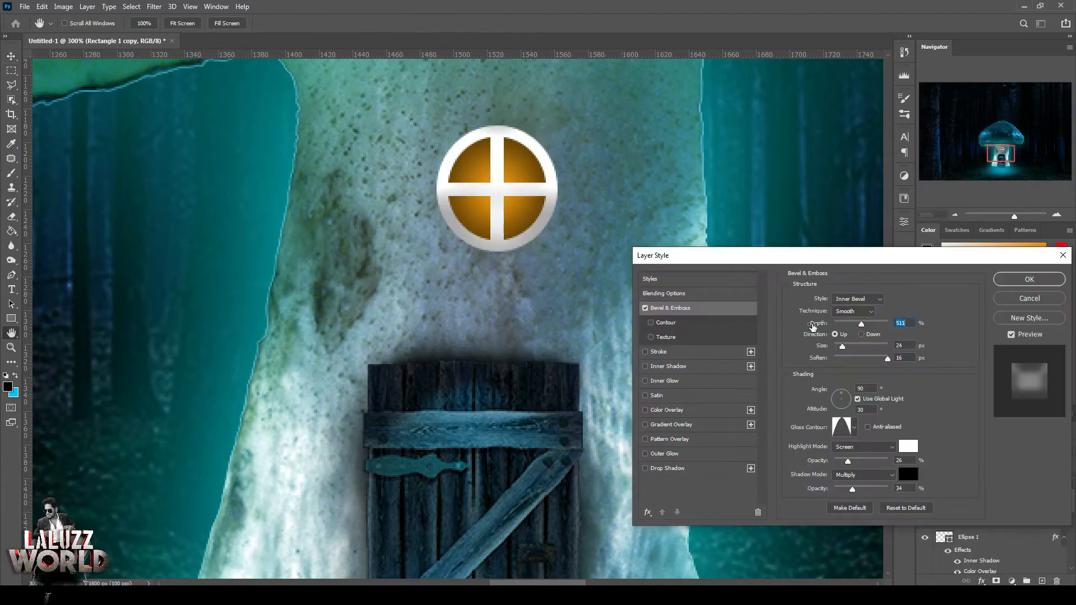
left_click_drag(843, 346, 832, 356)
left_click(667, 468)
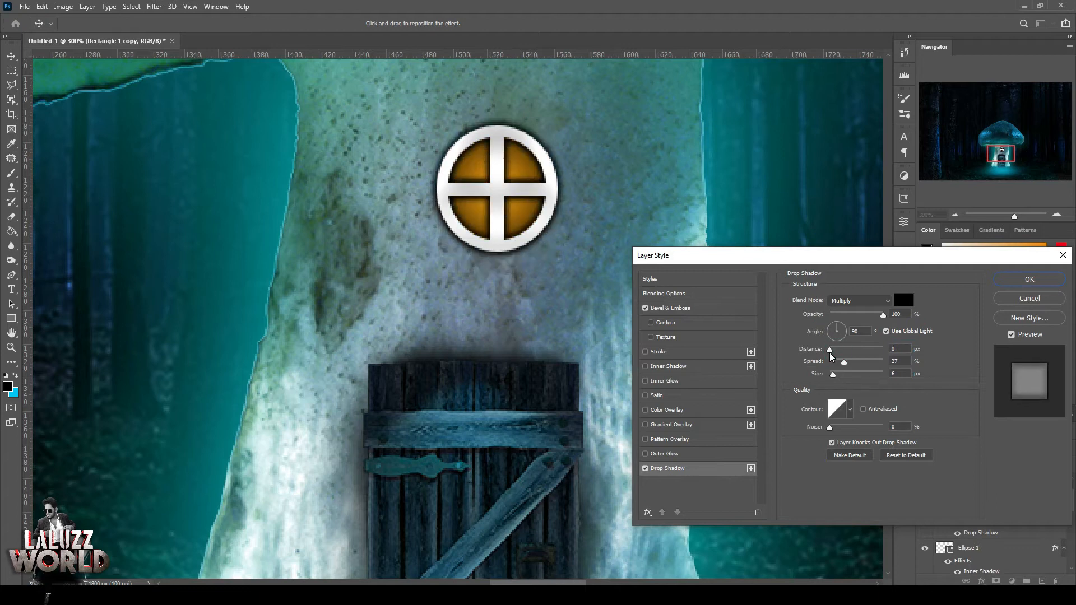
left_click(832, 362)
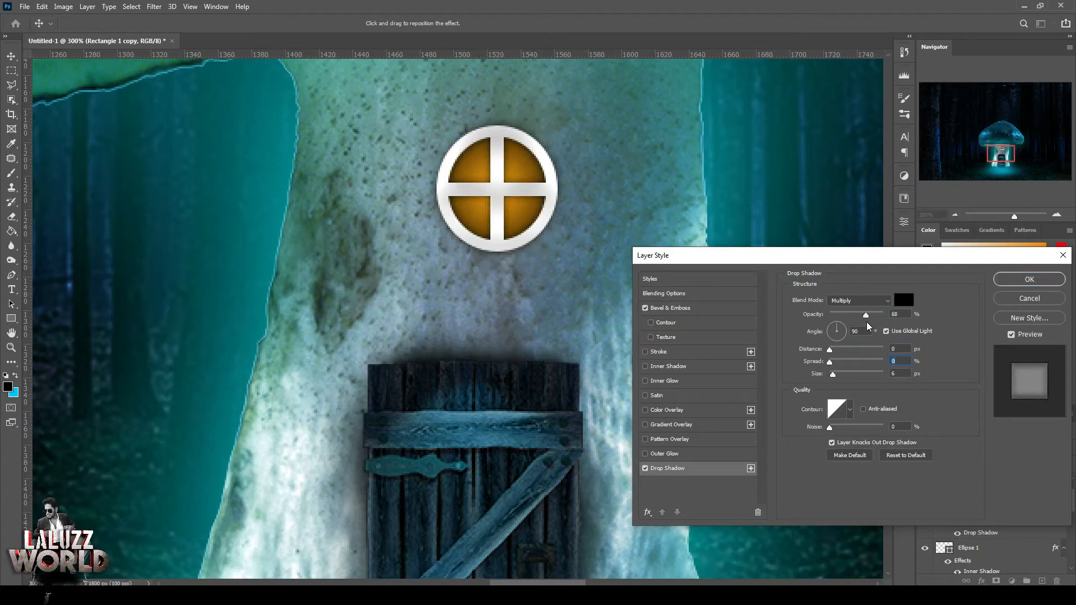
- Apply a near-black colour overlay to the window frame
left_click(691, 410)
left_click(907, 301)
left_click_drag(751, 493, 672, 558)
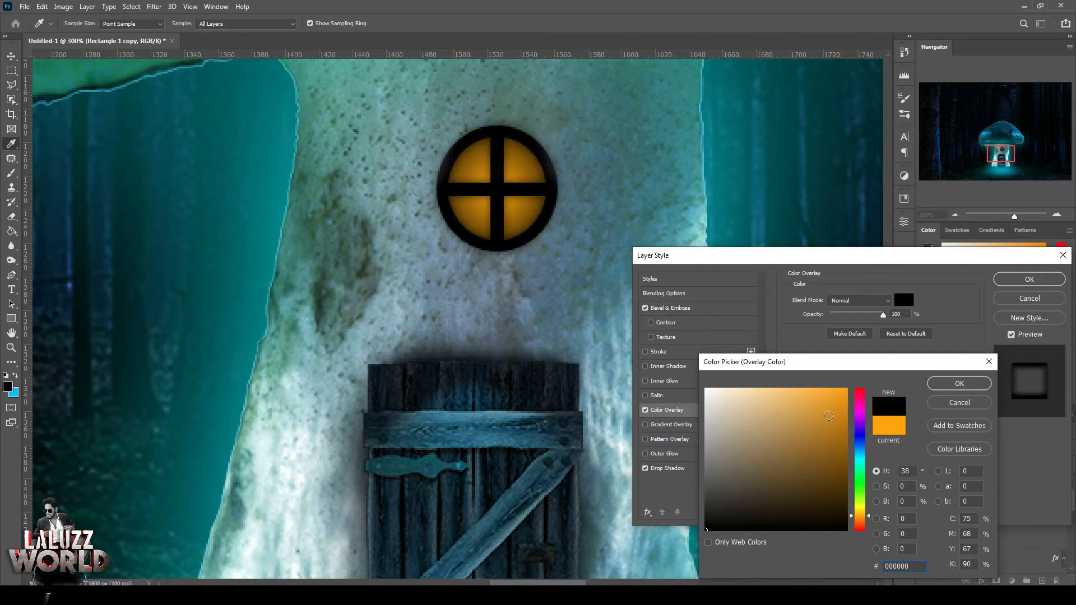
left_click(842, 498)
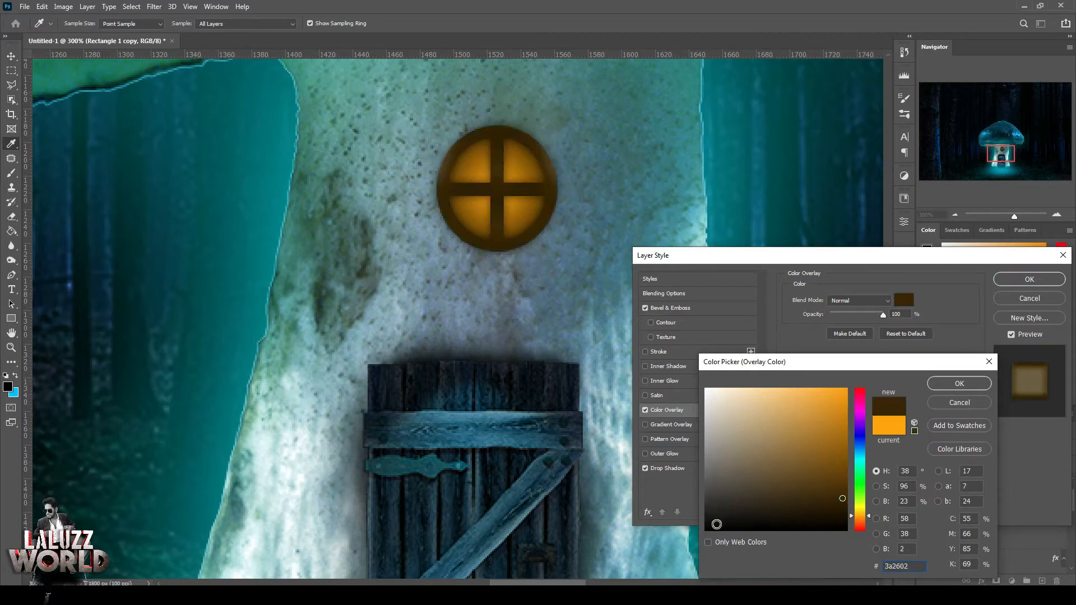
left_click(716, 523)
left_click(959, 383)
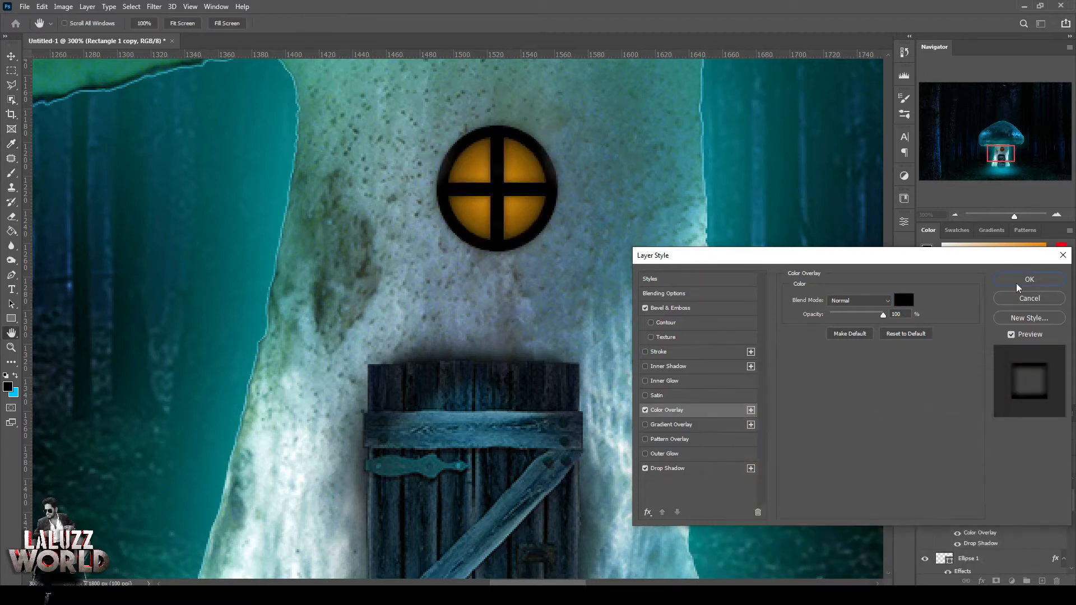
- Set the frame's bevel to Emboss, linear gloss contour, depth 594%, size 1 px, soften 7 px, highlight opacity 47% and shadow opacity 65%
left_click(683, 425)
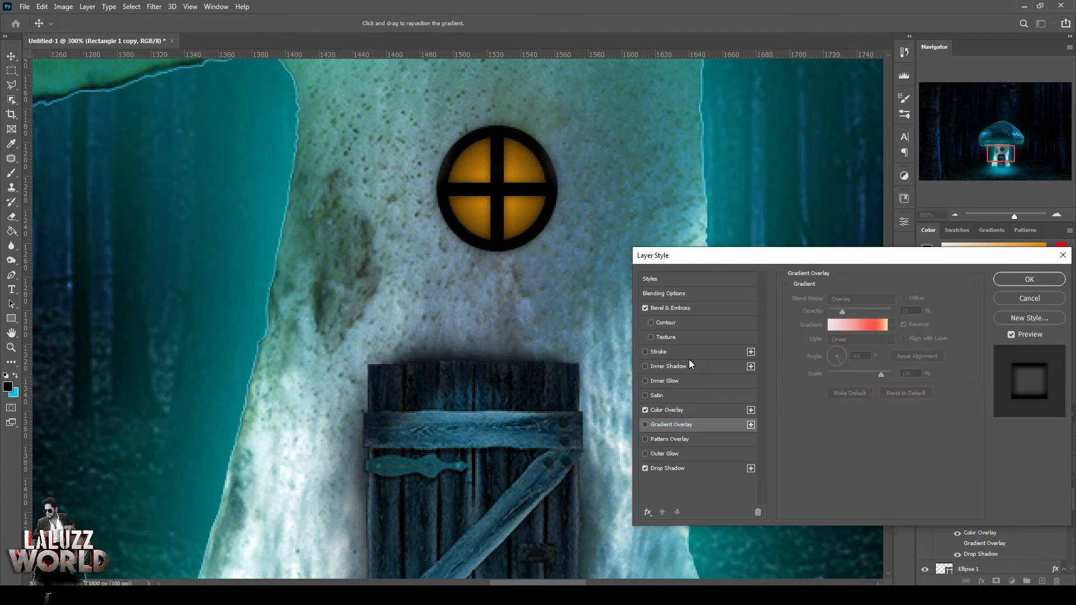
left_click(688, 308)
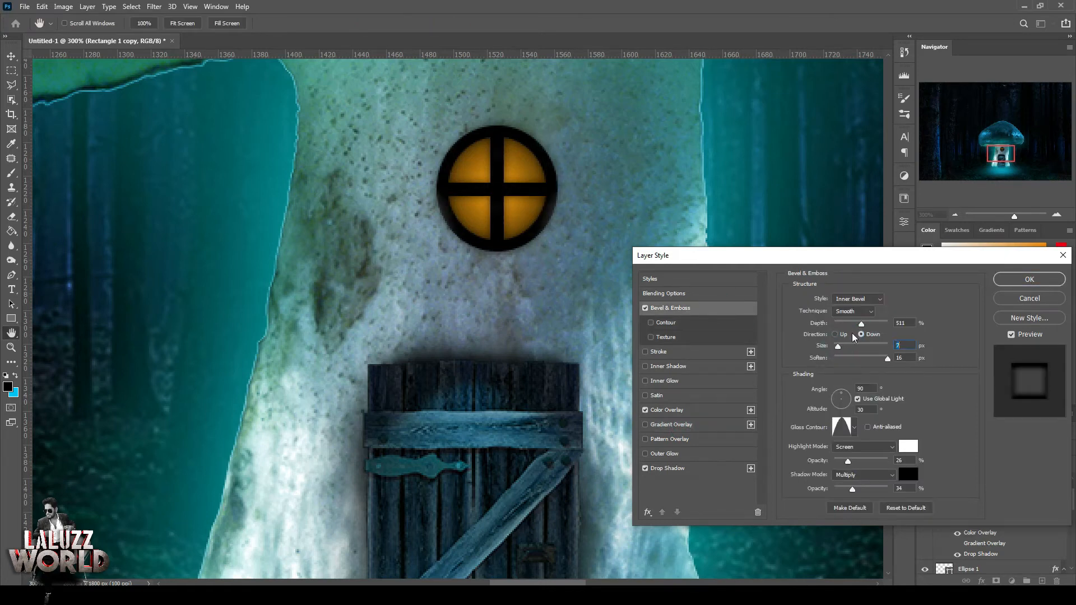
left_click(857, 299)
left_click(865, 327)
left_click_drag(860, 325, 855, 358)
left_click(854, 427)
left_click(789, 461)
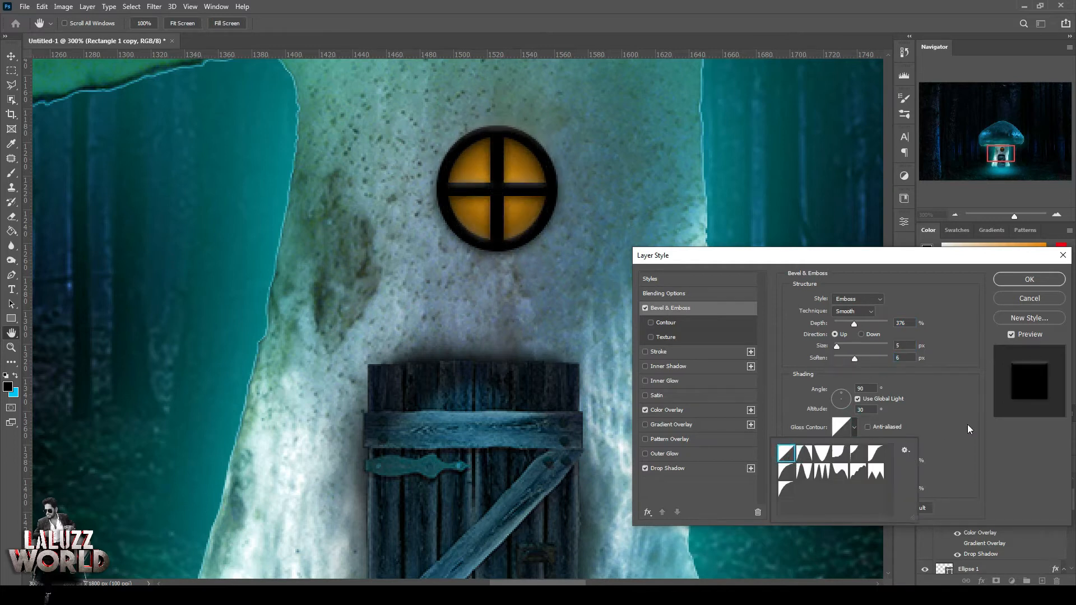
left_click(855, 323)
left_click_drag(836, 346, 865, 326)
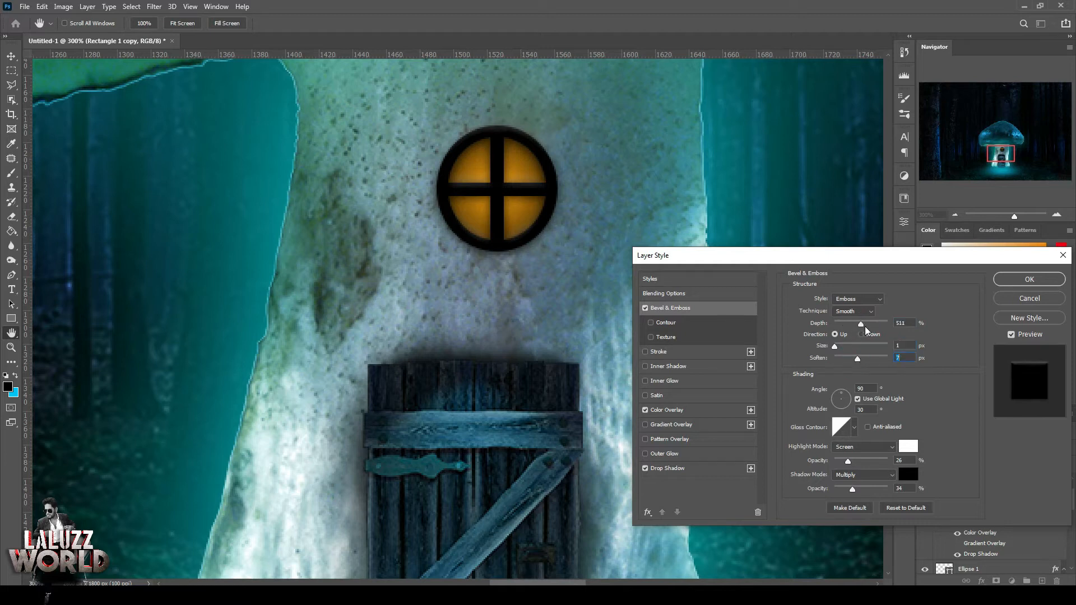
left_click_drag(847, 460, 869, 488)
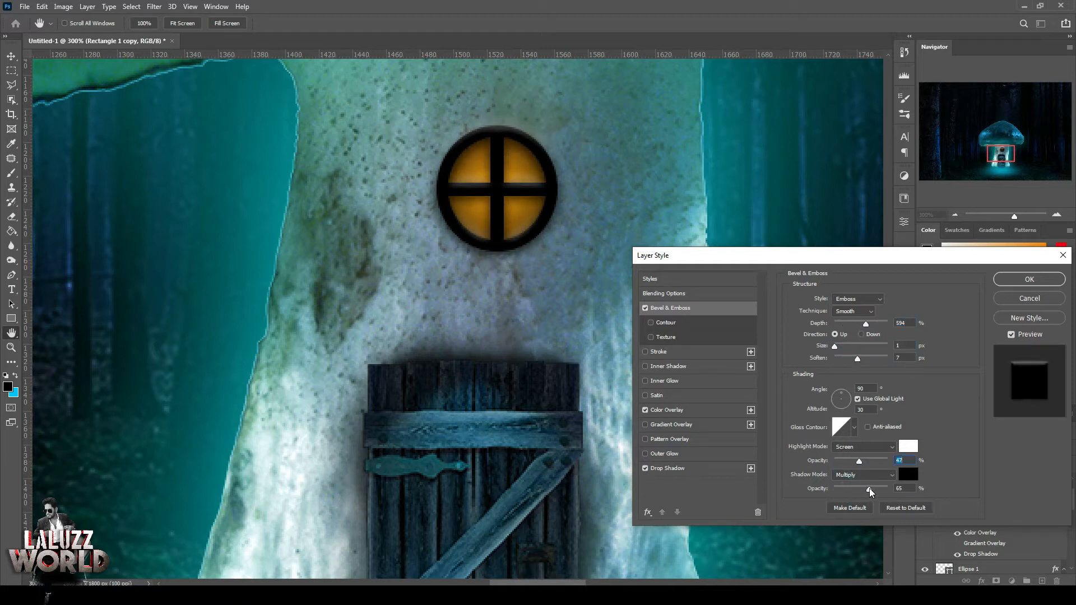
left_click(1029, 279)
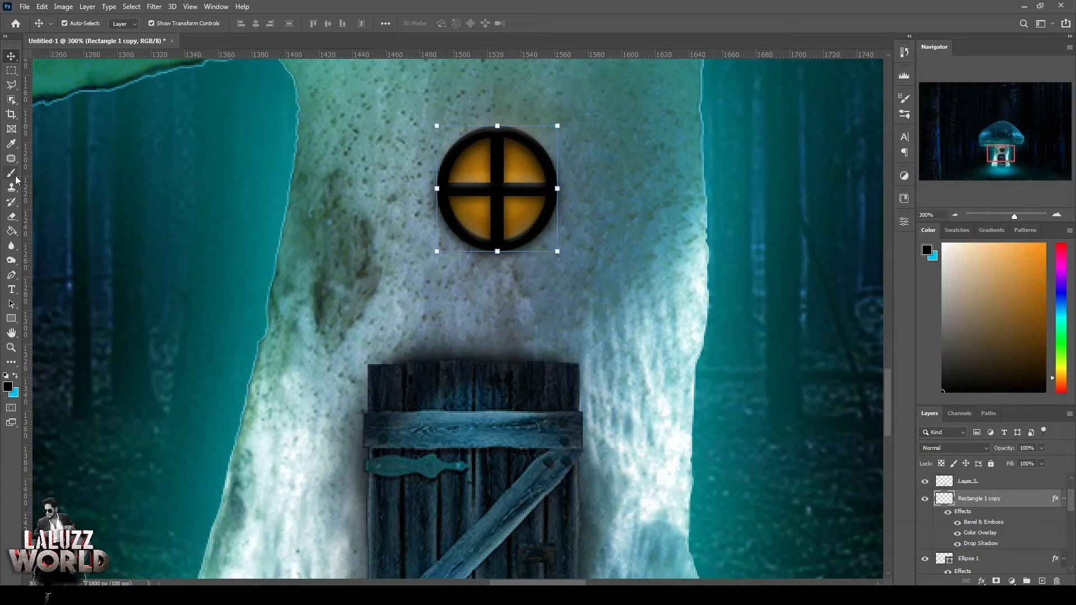
- Paint a single soft orange brush dab over the window's centre on a new layer
left_click(13, 174)
left_click(1041, 581)
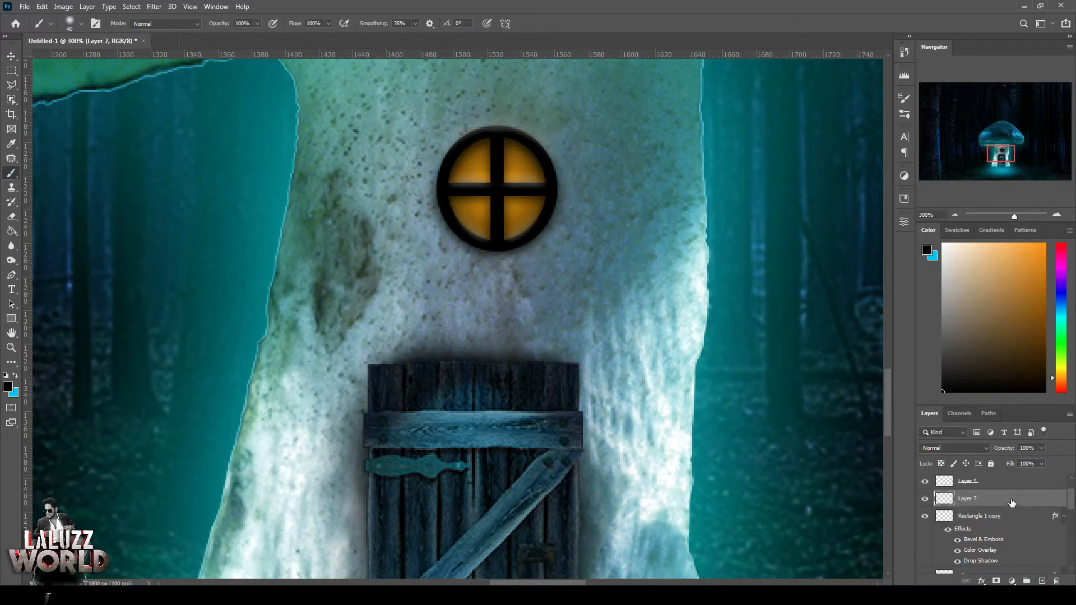
left_click(7, 387)
mouse_move(807, 395)
left_mouse_down()
mouse_move(807, 373)
mouse_move(845, 388)
left_mouse_up()
left_click(959, 383)
left_click(497, 186)
- Scale the orange glow to about 479%, centre it around the window and set its blend mode to Soft Light
left_click(10, 56)
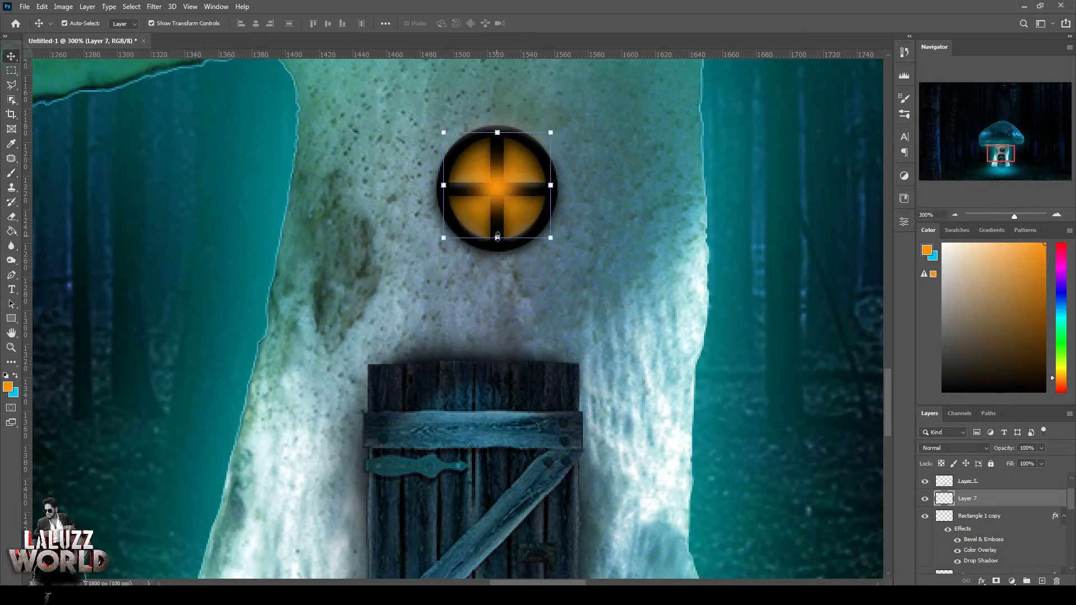
left_click_drag(550, 237, 600, 288)
left_click_drag(443, 132, 257, 26)
left_click_drag(601, 368, 772, 536)
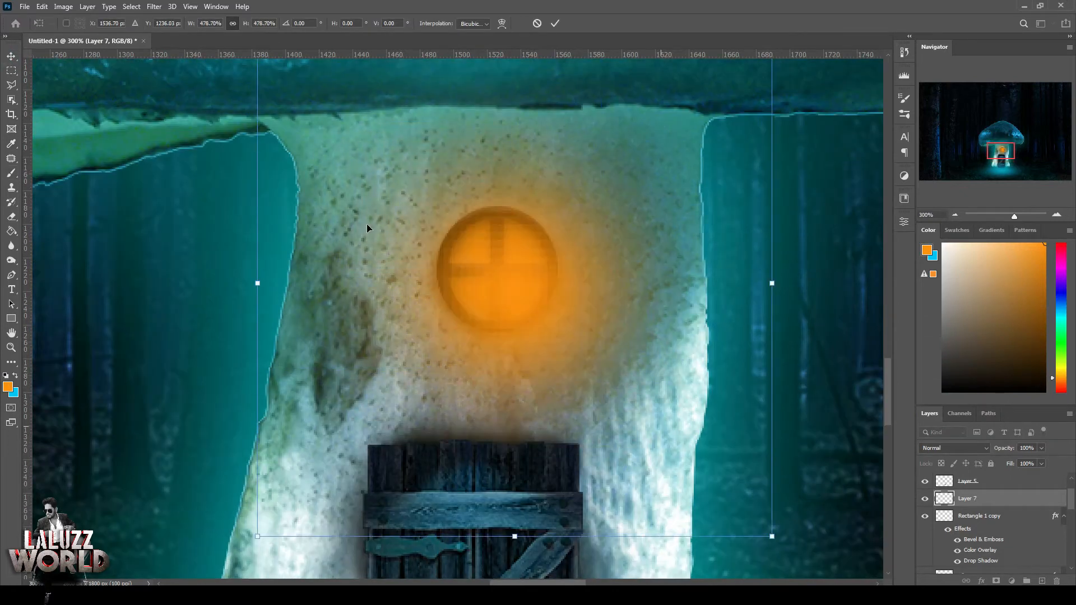
left_click_drag(537, 272, 511, 272)
key("Return")
left_click(954, 447)
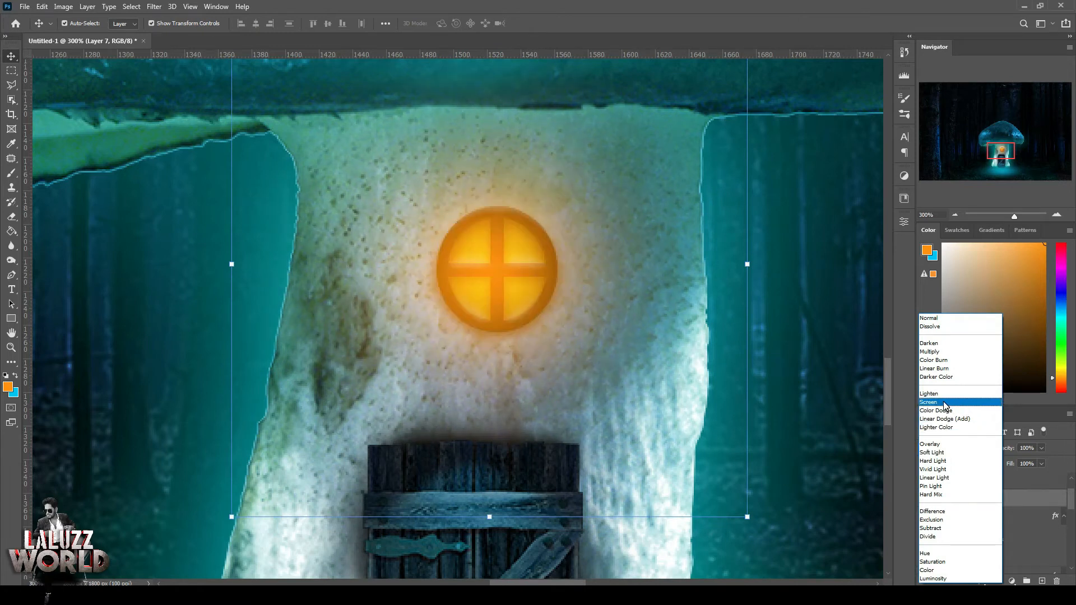
left_click(947, 451)
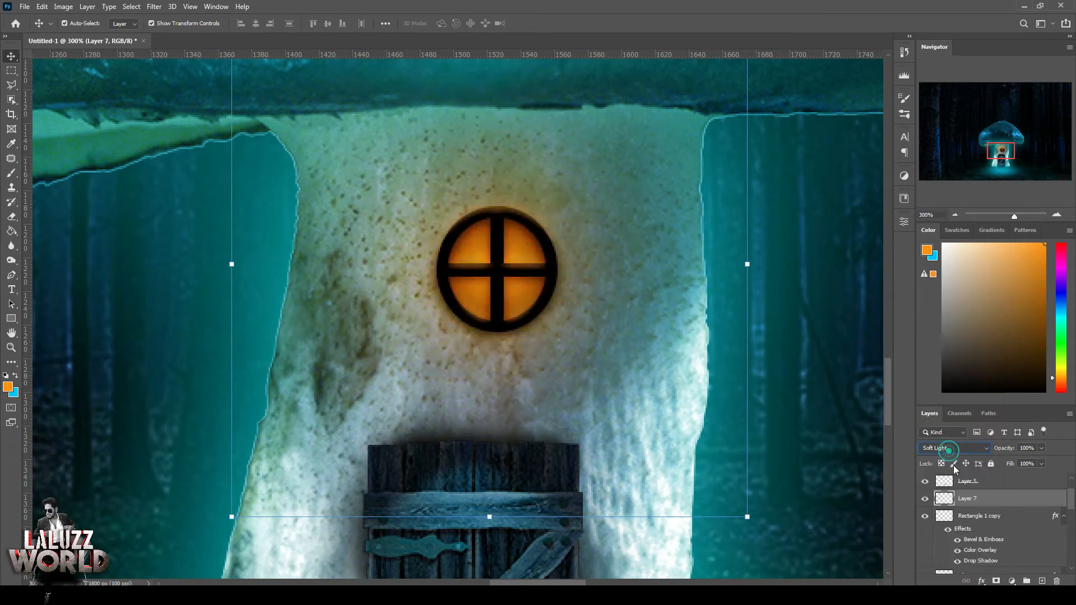
- Enlarge the Soft Light glow further, then scale it back slightly and centre it on the window
left_click(956, 216)
left_click(956, 216)
left_click_drag(552, 384, 722, 549)
left_click_drag(381, 216, 219, 94)
left_click_drag(494, 299, 473, 289)
left_click_drag(702, 539, 650, 466)
left_click_drag(222, 69, 320, 164)
left_click_drag(499, 321, 489, 302)
left_click(954, 216)
key("Return")
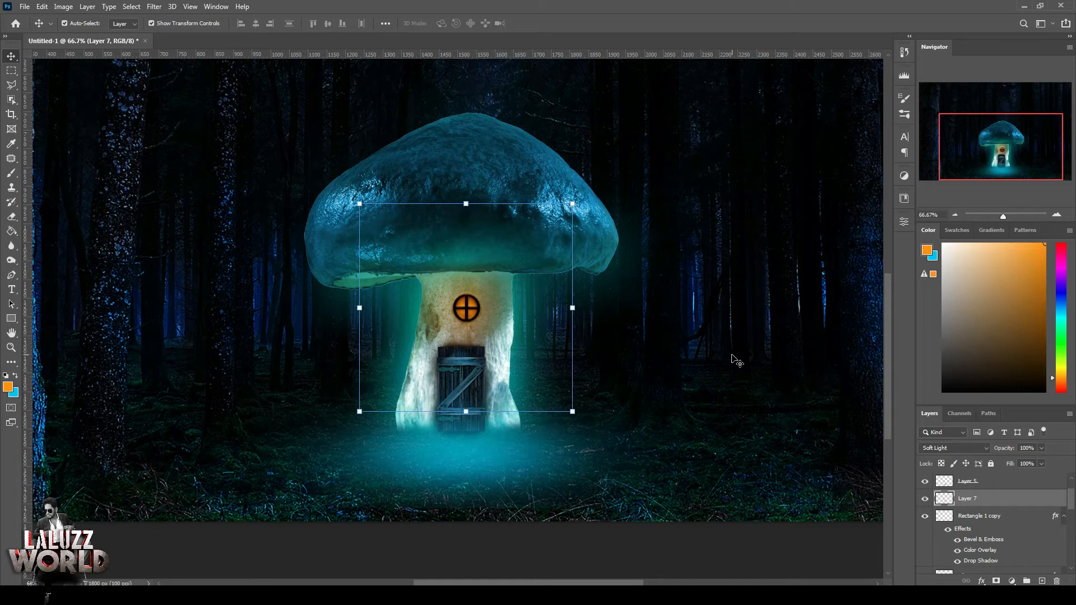
left_click(11, 173)
left_click(83, 24)
left_click(82, 24)
- Bring in the wood pile image, scale it down small and place it on the ground at the stem's left base
left_click(25, 7)
left_click(29, 28)
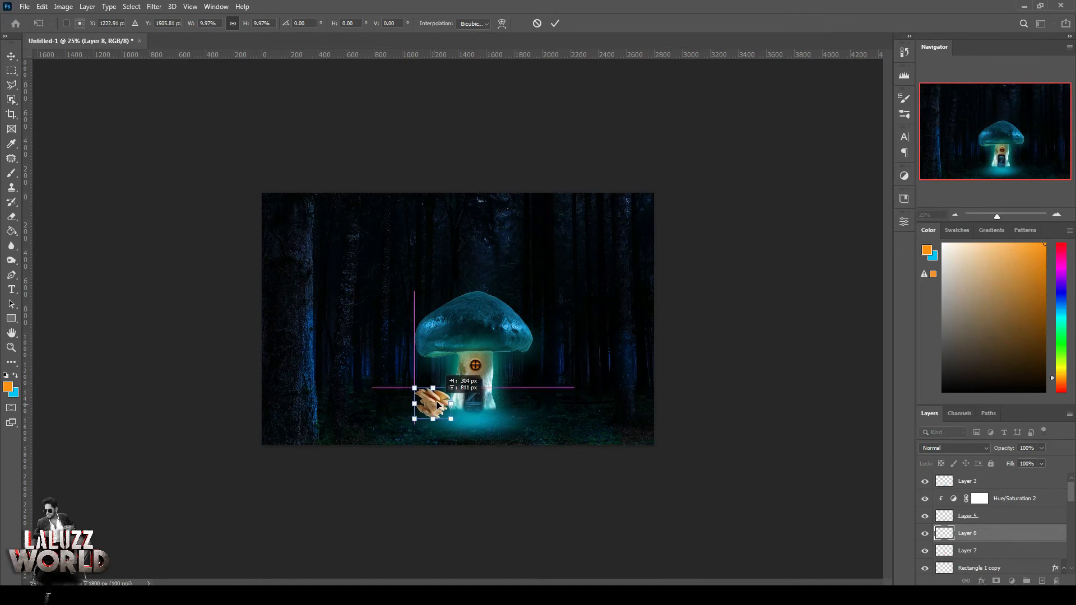
left_click_drag(449, 386, 432, 402)
left_click(1056, 214)
left_click(1056, 215)
left_click_drag(389, 501, 439, 488)
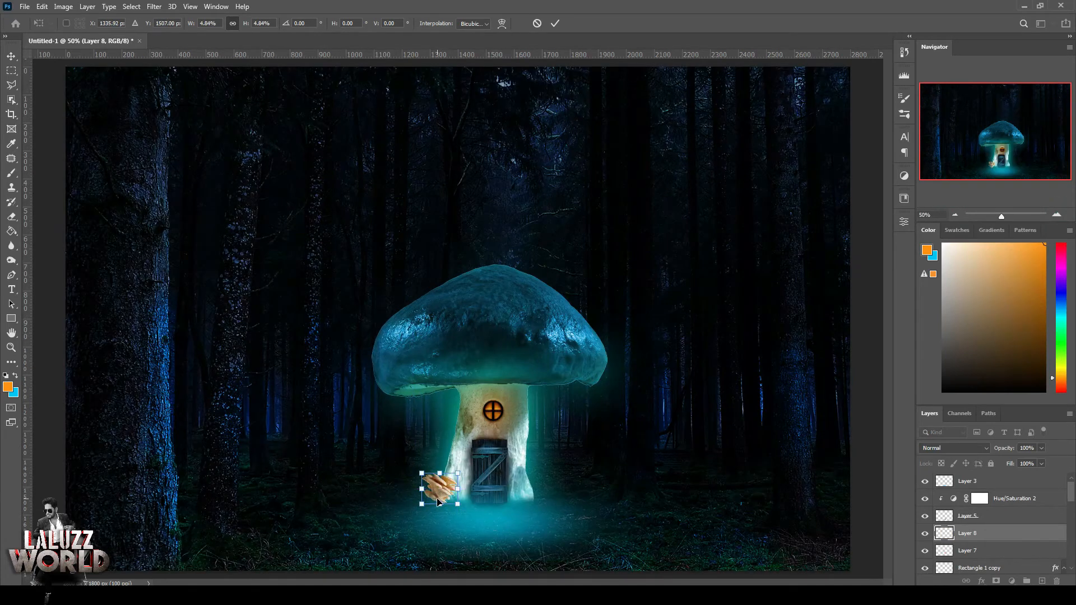
key("Return")
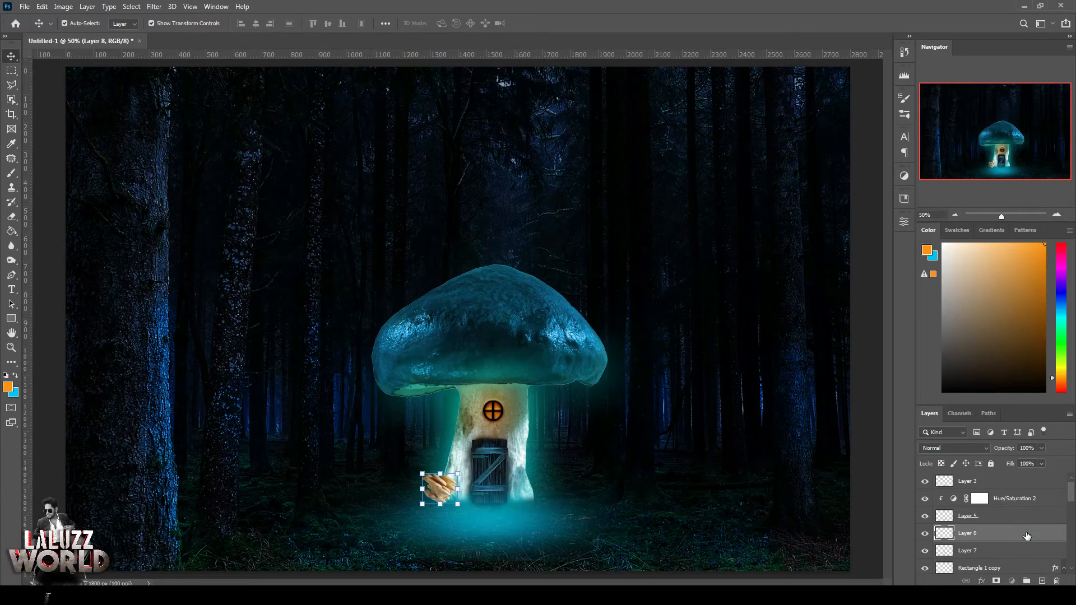
left_click_drag(458, 473, 447, 480)
double_click(437, 490)
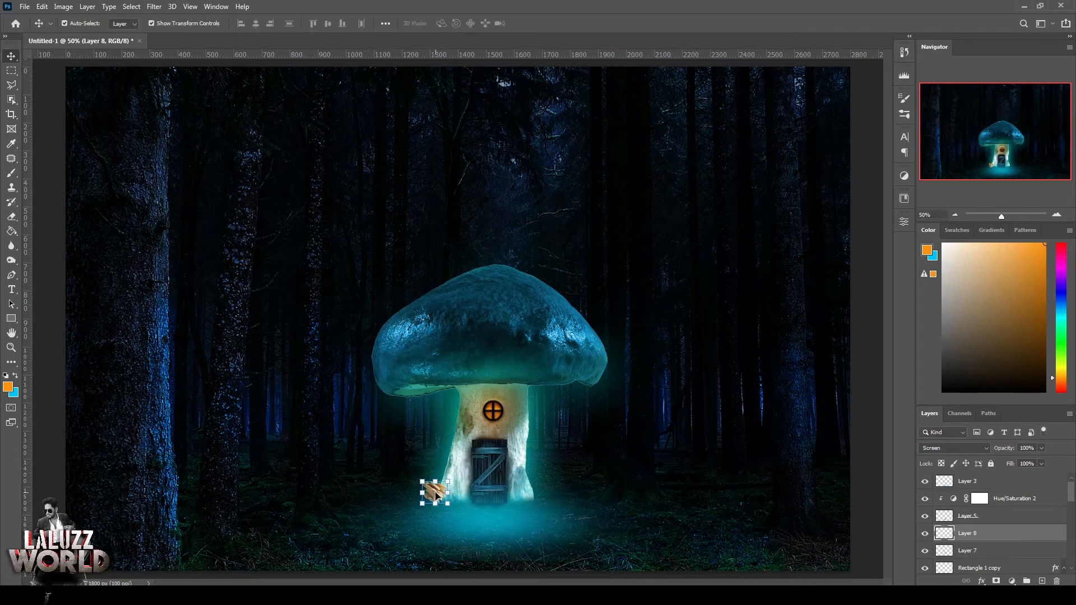
- Save the document as Untitled-1.psd and reselect the wood pile layer
left_click(752, 413)
key("ctrl+s")
left_click(445, 349)
left_click(661, 168)
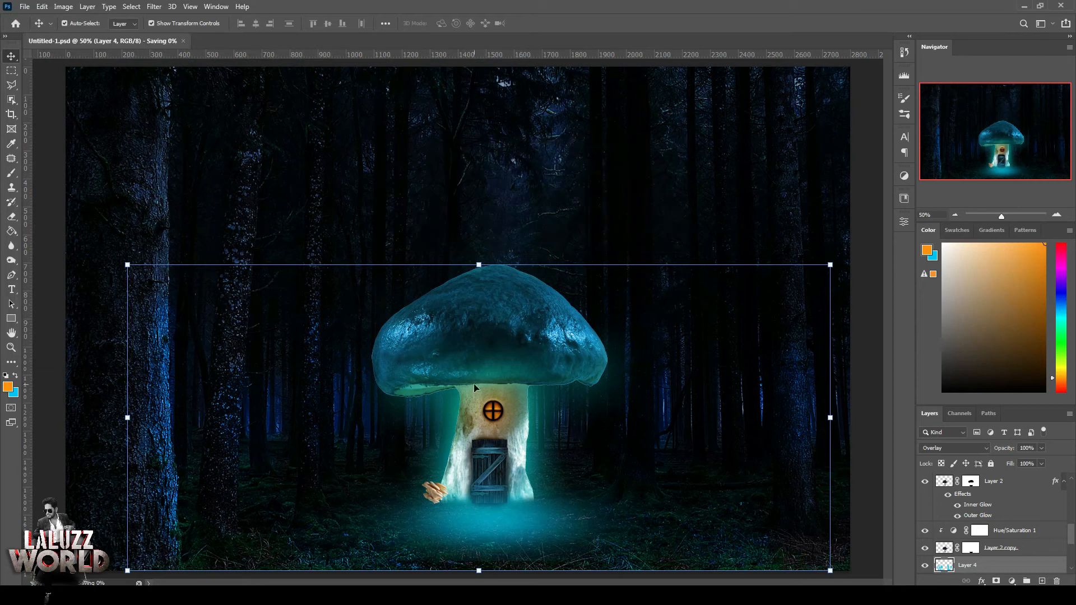
left_click(431, 491)
left_click(1005, 532)
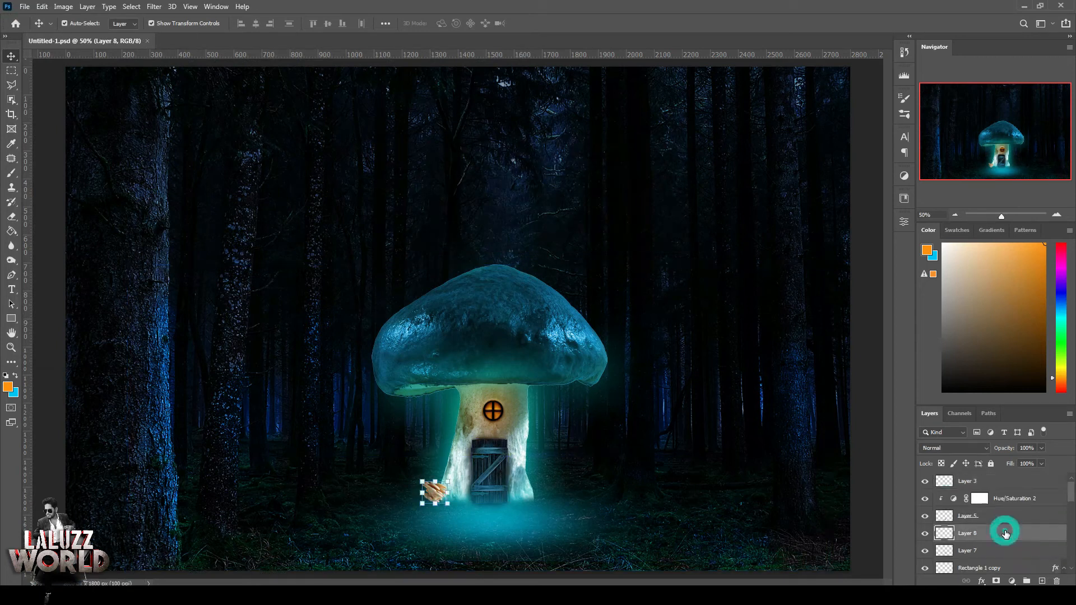
- Add a Color Overlay effect in bright cyan (#00fffc) to the wood pile layer
left_click(981, 581)
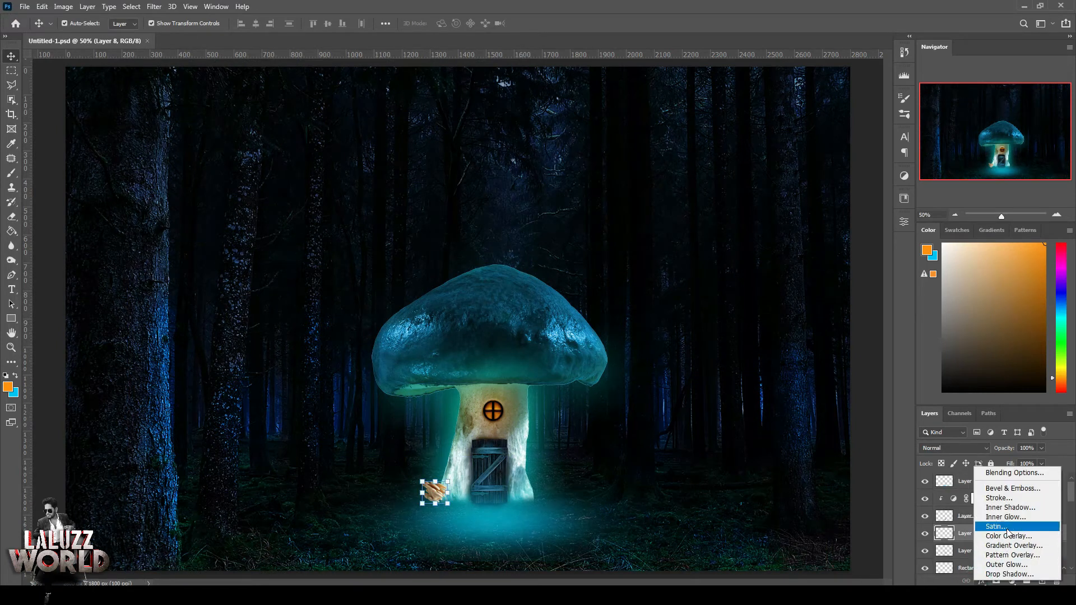
left_click(1008, 536)
left_click(903, 300)
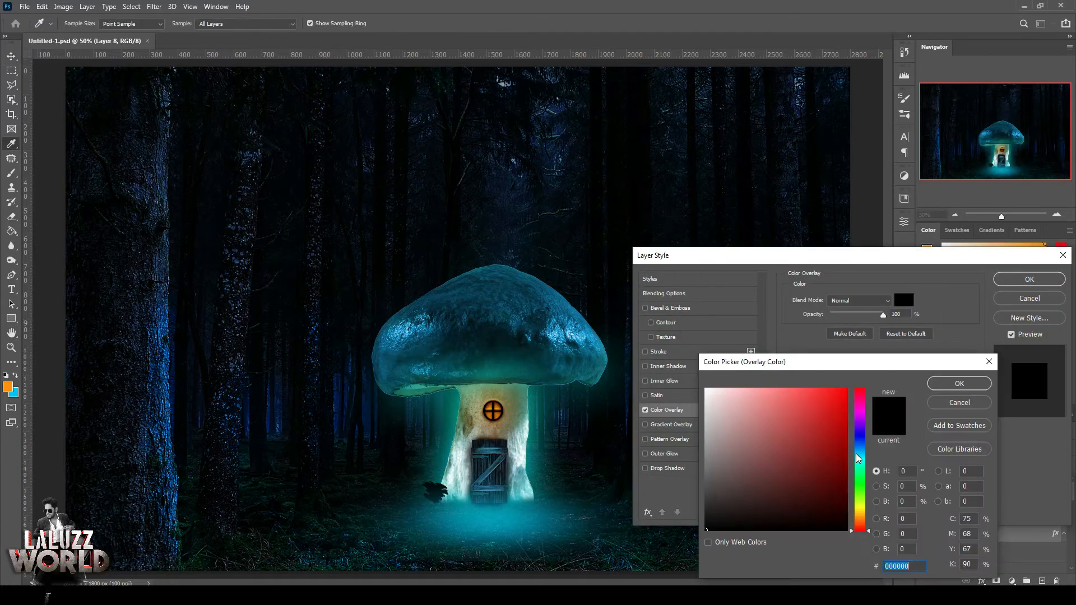
left_click(857, 460)
left_click(846, 389)
left_click(941, 383)
- Set the wood pile's Color Overlay to Soft Light blending at 75% opacity and apply the style
left_click(859, 300)
left_click(845, 391)
left_click(859, 300)
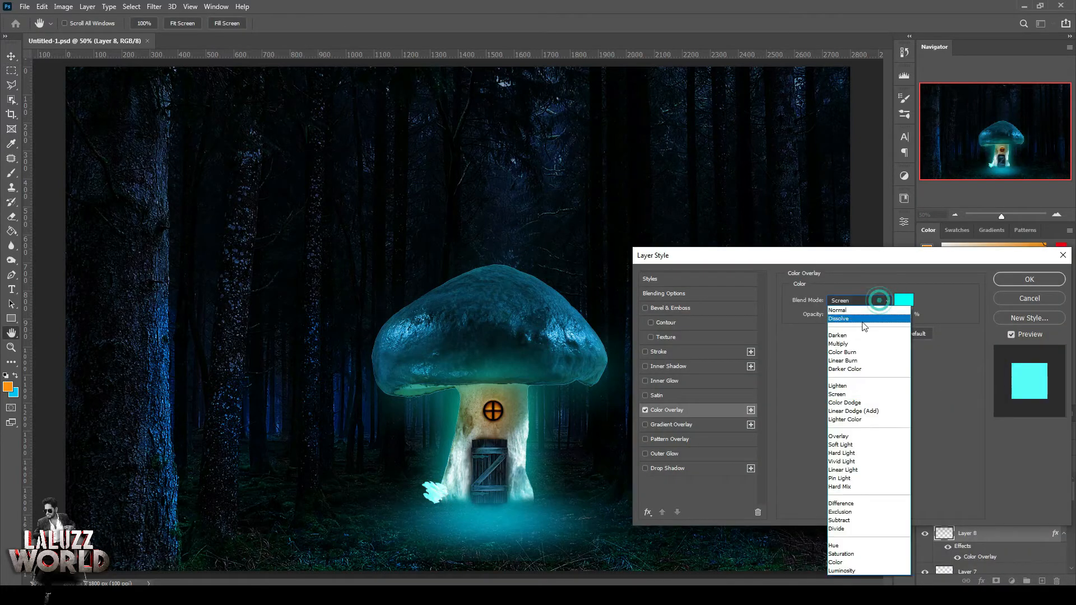
left_click(831, 448)
left_click_drag(877, 317, 870, 317)
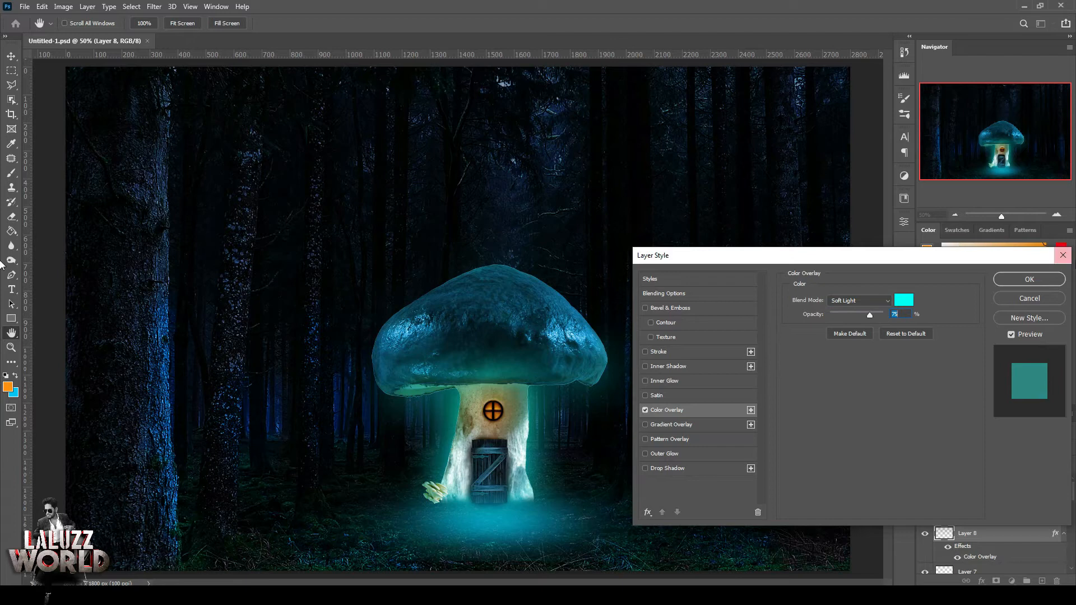
key("Return")
- Open the mushroom_PNG3183 image and bring its mushroom cluster into the forest composition
left_click(25, 6)
left_click(26, 32)
left_click(209, 175)
left_click(448, 304)
left_click_drag(246, 41, 749, 124)
left_click_drag(751, 408, 337, 392)
- Scale the mushroom cluster down and place it beside the right base of the house's stem
left_click(954, 214)
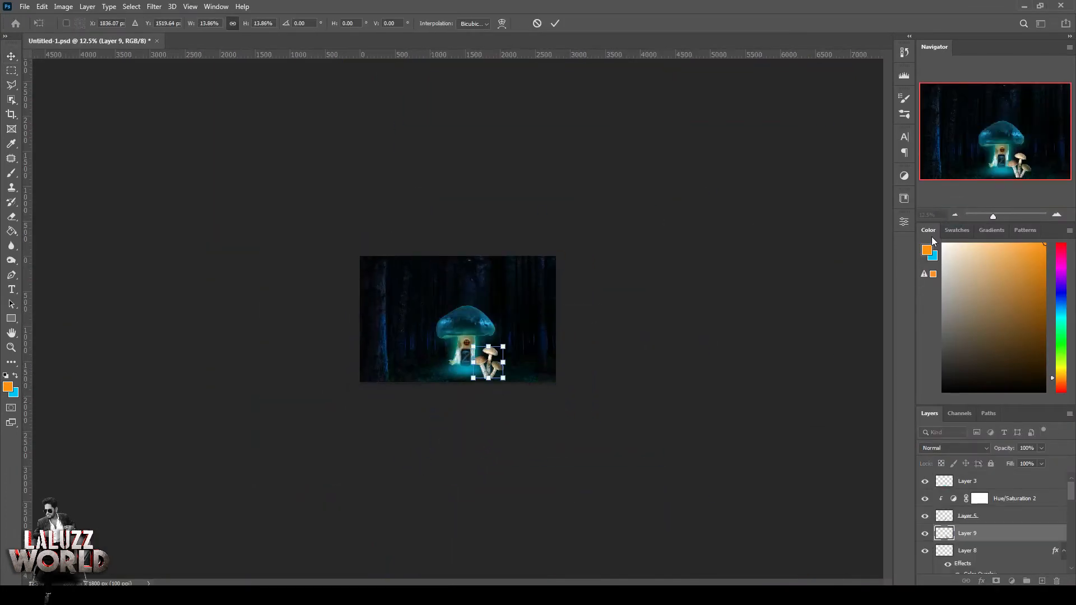
key("ctrl+plus")
key("ctrl+plus")
key("ctrl+plus")
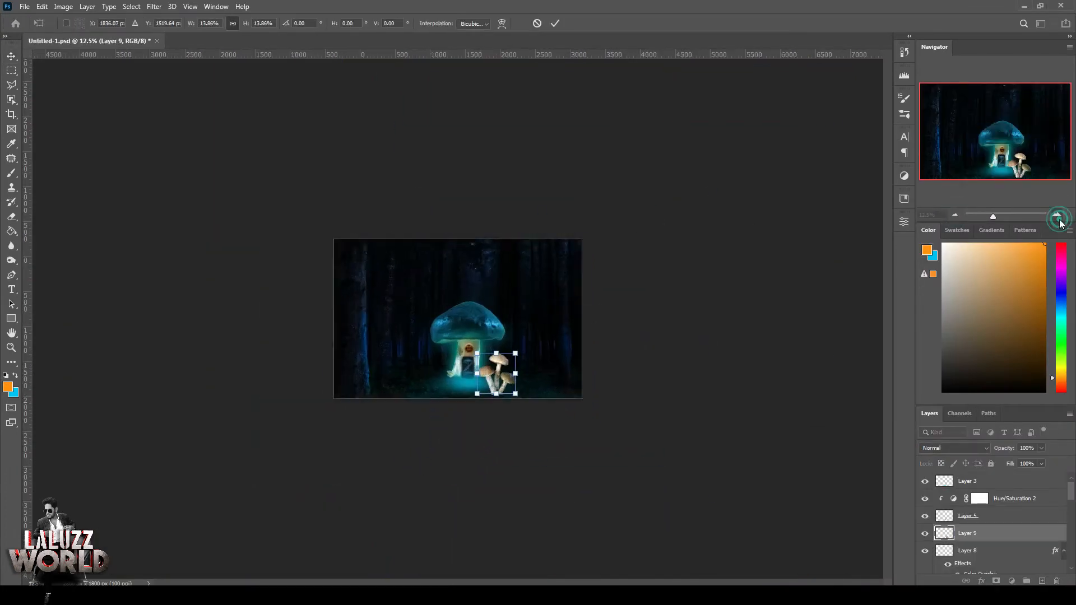
left_click_drag(581, 392, 537, 446)
left_click_drag(519, 448, 510, 411)
key("Return")
- Move the mushroom cluster's layer beneath Layer 4 so it sits behind the stem, and shrink it slightly
left_click_drag(995, 535, 1029, 511)
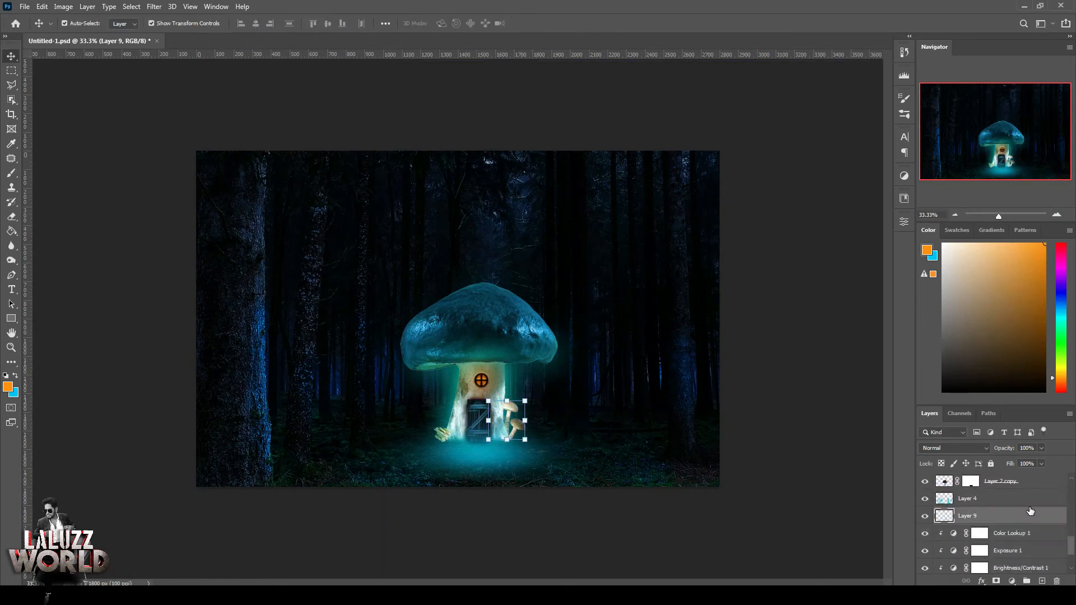
left_click_drag(537, 393, 524, 410)
key("Escape")
- Open the Dangerous Snake - 981x1218 image and bring the snake into the forest composition
left_click(25, 6)
left_click(33, 26)
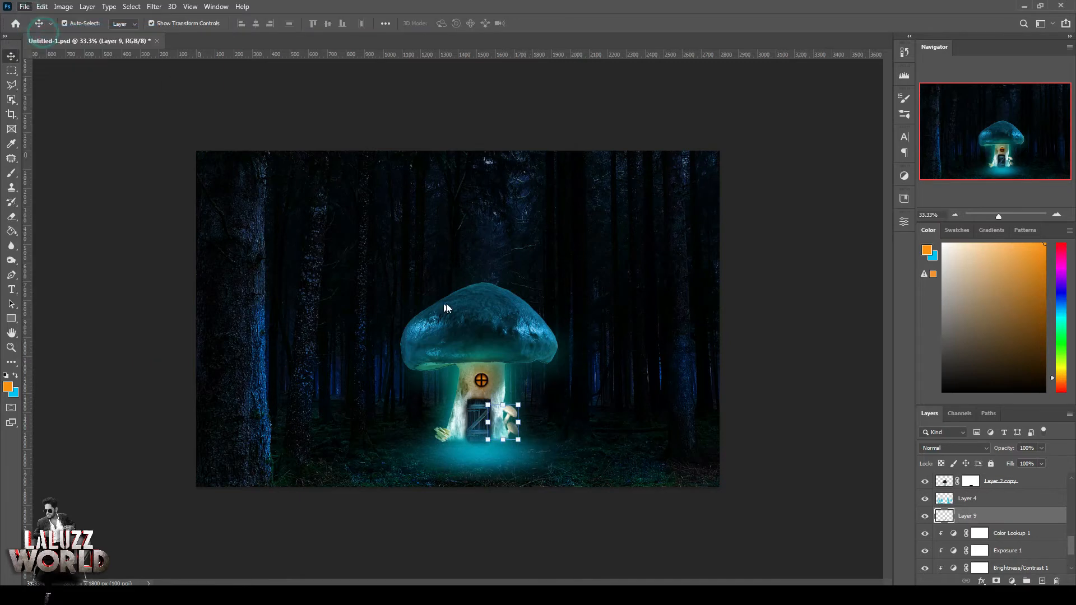
left_click(118, 92)
left_click(440, 304)
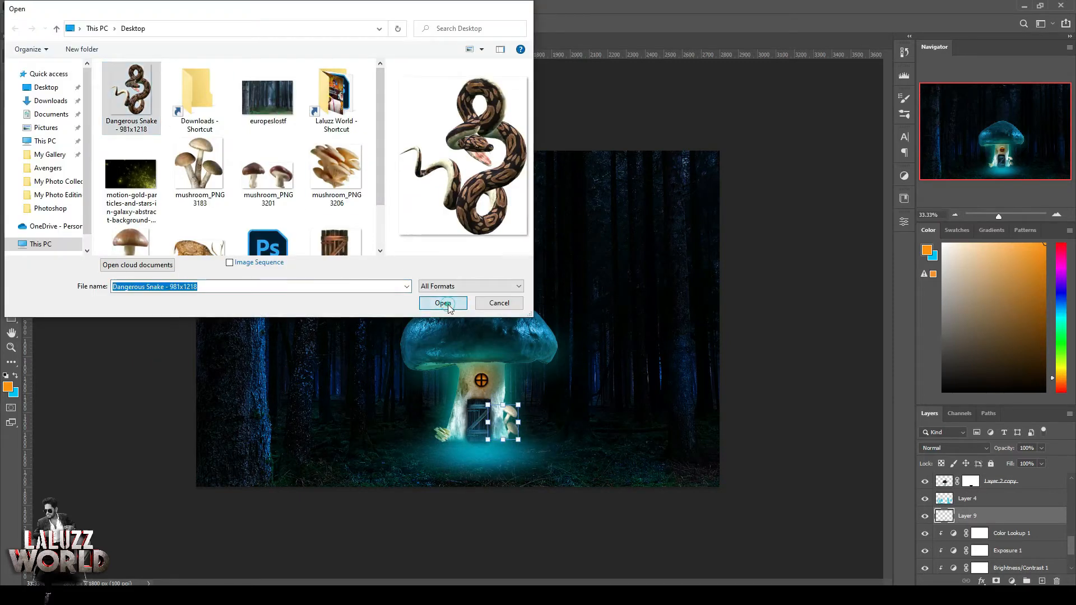
left_click_drag(289, 43, 601, 99)
left_click_drag(705, 261, 276, 148)
left_click(850, 98)
- Scale the snake down slightly and position it over the tree in the scene's upper-left corner, partly outside the canvas
key("ctrl+t")
left_click_drag(317, 312, 298, 289)
key("Return")
left_click_drag(274, 243, 276, 255)
left_click(981, 580)
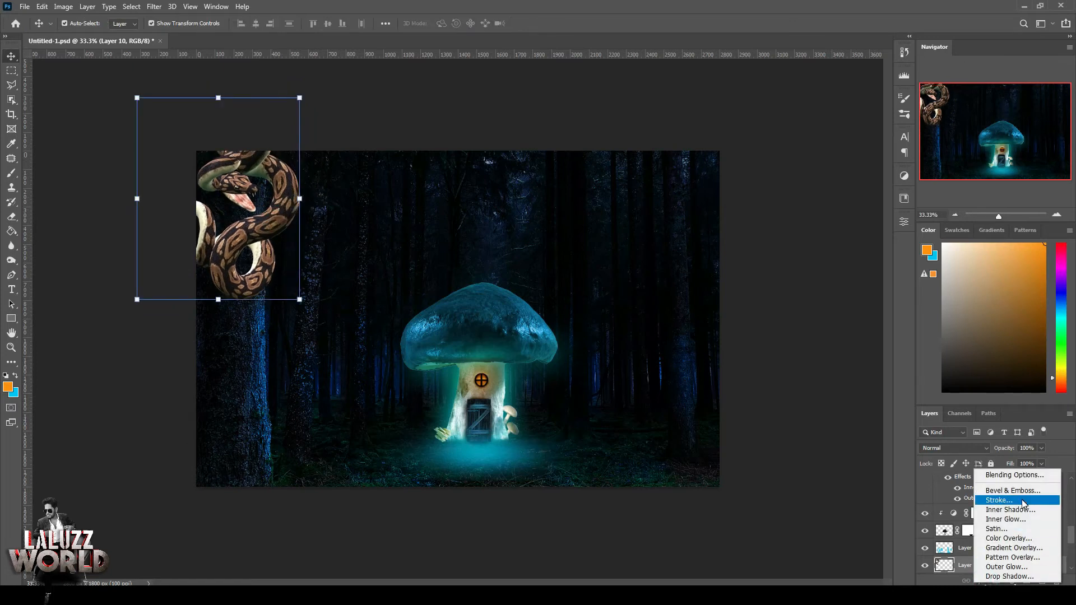
left_click(1009, 538)
left_click(903, 300)
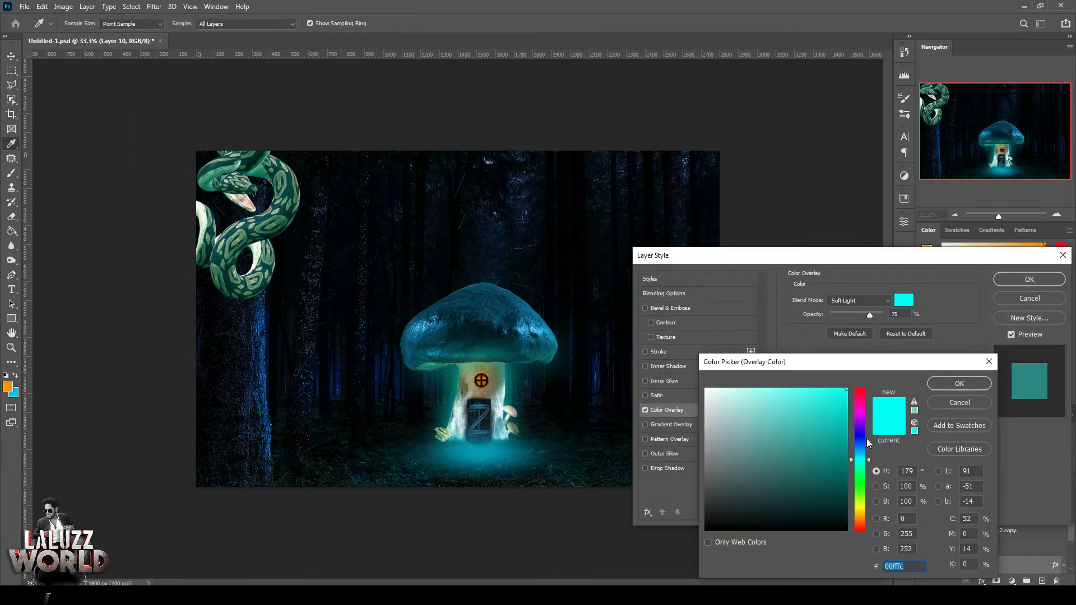
left_click(864, 438)
left_click(825, 498)
left_click(765, 501)
left_click(824, 517)
left_click(839, 402)
left_click(953, 402)
left_click(1020, 298)
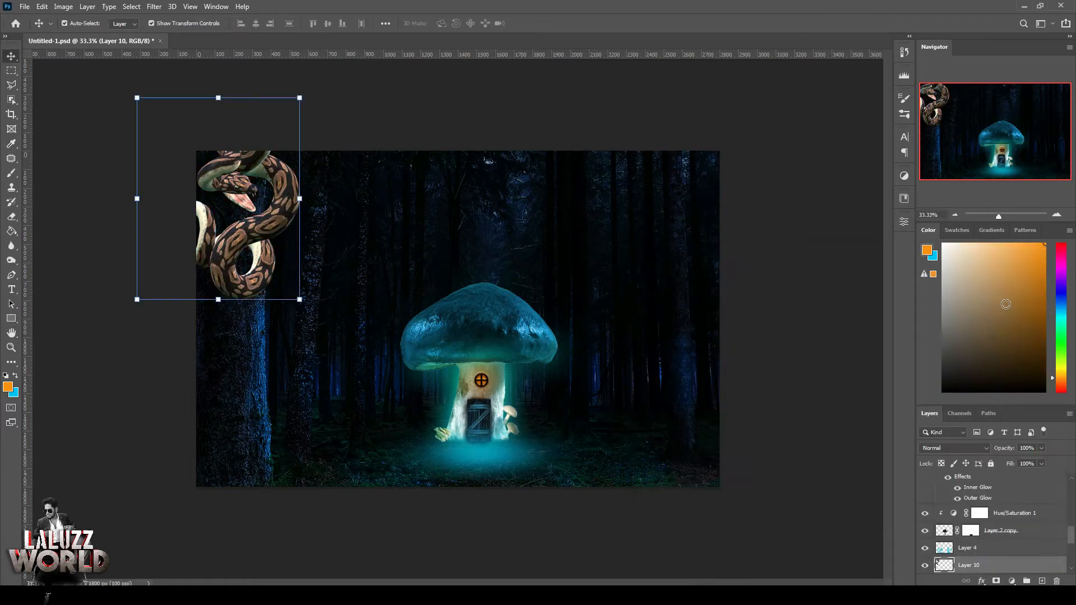
- Cool and darken the snake with the Camera Raw filter: Temperature -46, Tint +20 and Exposure -1.50
left_click(154, 7)
left_click(171, 90)
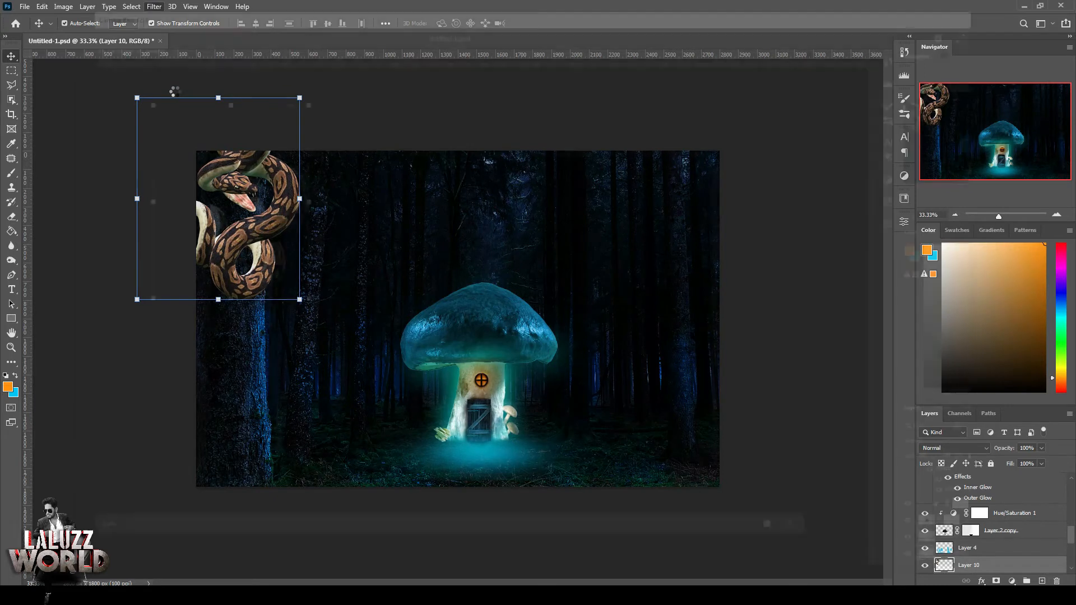
left_click_drag(888, 161, 868, 169)
scroll(968, 226, "up", 3)
mouse_move(897, 204)
left_mouse_down()
mouse_move(862, 212)
mouse_move(900, 220)
left_mouse_up()
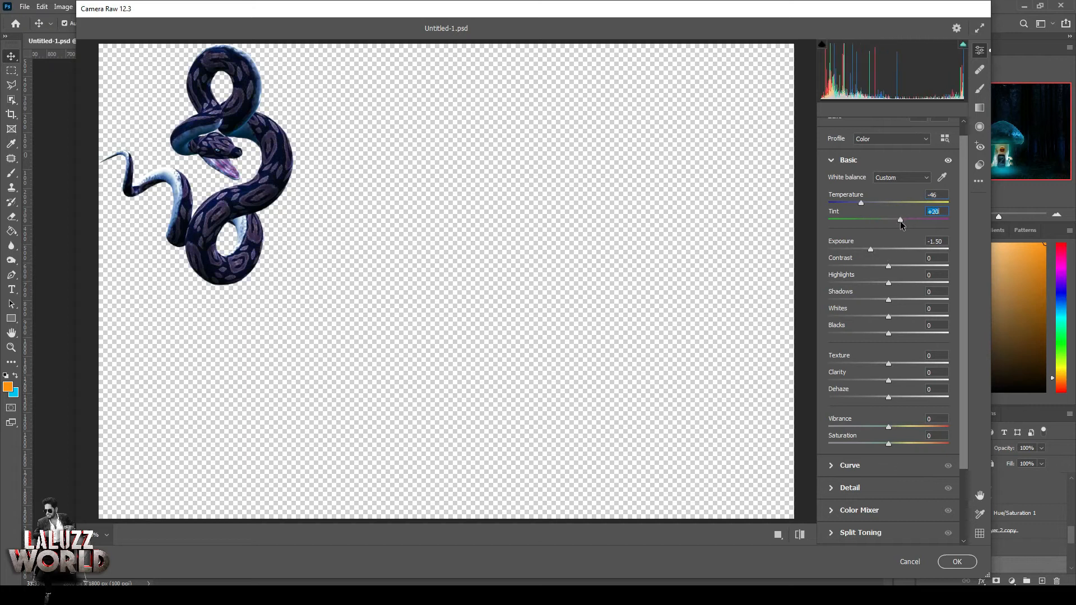
- Set the snake's Contrast to +33, Texture +46, Clarity +28, Shadows -56 and Exposure -1.80, and apply the Camera Raw filter
left_click_drag(890, 267, 909, 267)
left_click_drag(888, 364, 904, 381)
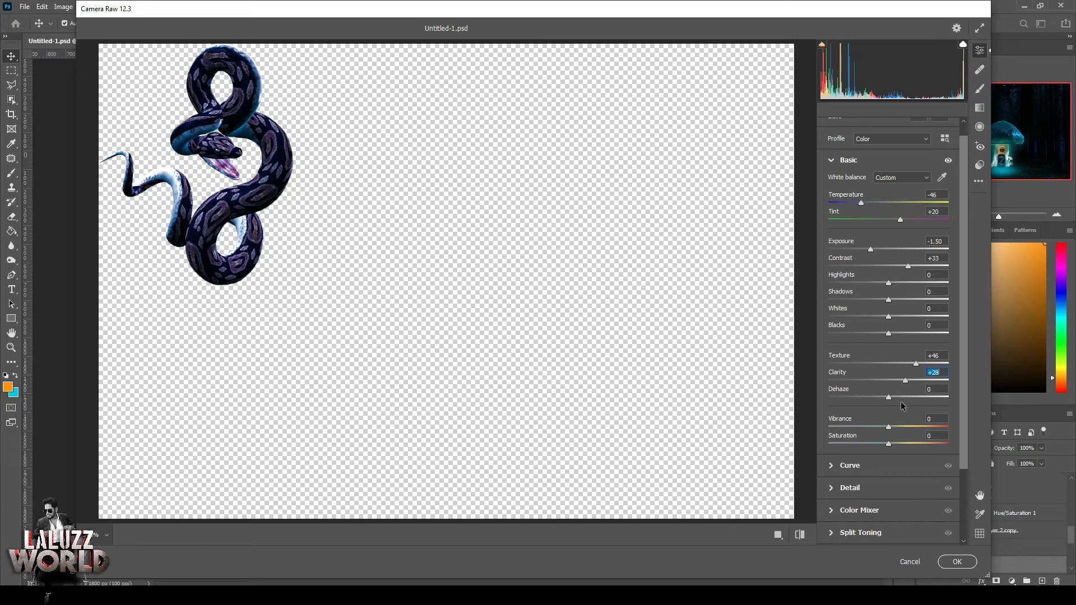
left_click_drag(889, 300, 855, 300)
left_click_drag(870, 249, 866, 250)
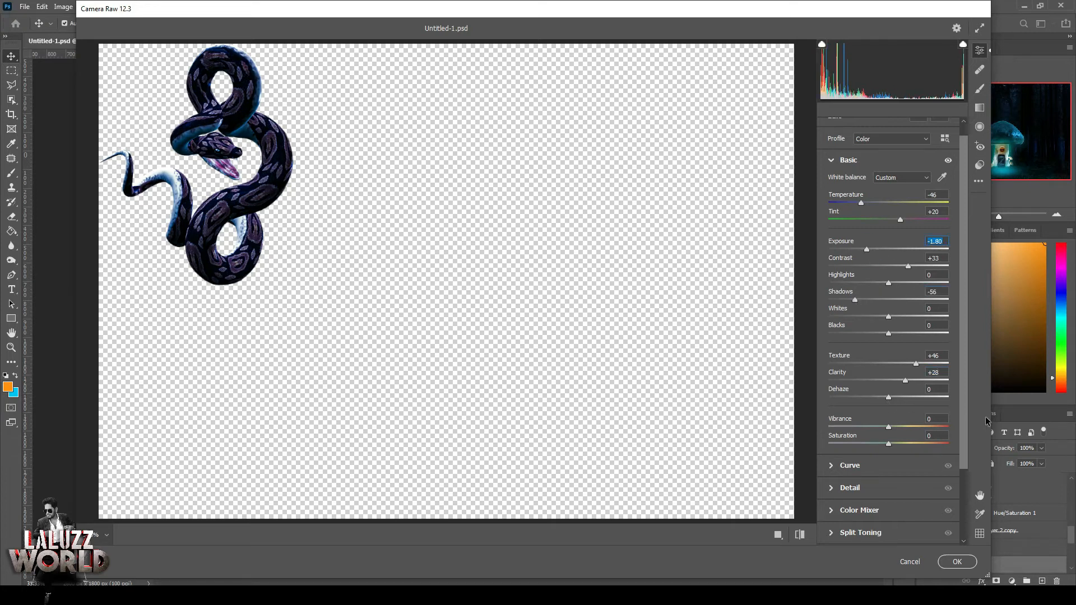
left_click(961, 563)
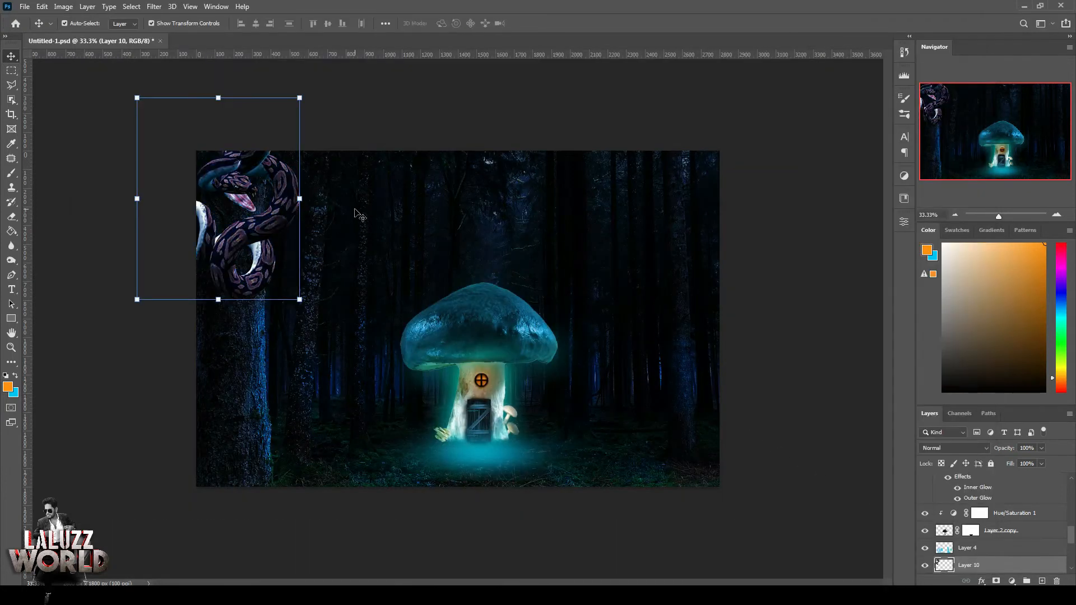
- Paint a soft blue glow on the snake's eye on a new layer and change that layer's blend mode
left_click(1056, 214)
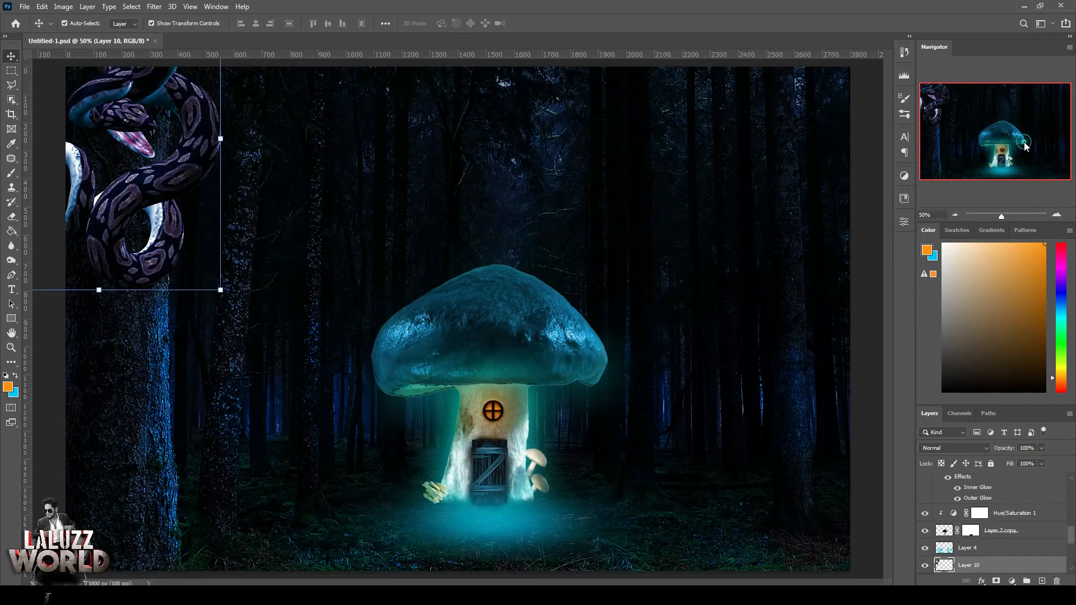
left_click(1056, 214)
left_click(12, 173)
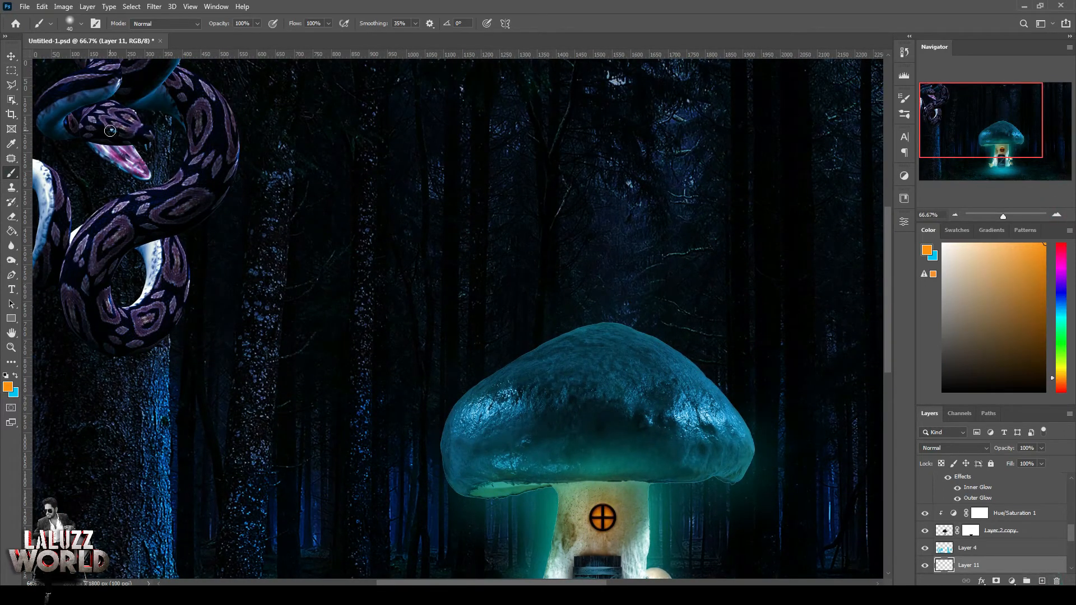
left_click(15, 375)
left_click(113, 131)
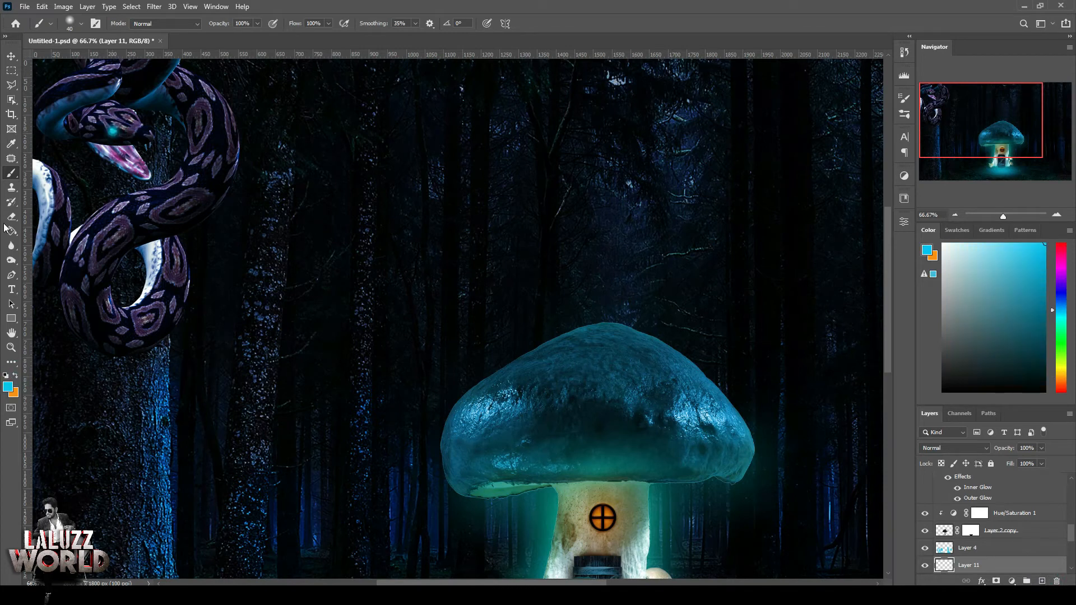
left_click(981, 448)
left_click(947, 460)
key("v")
left_click(219, 162)
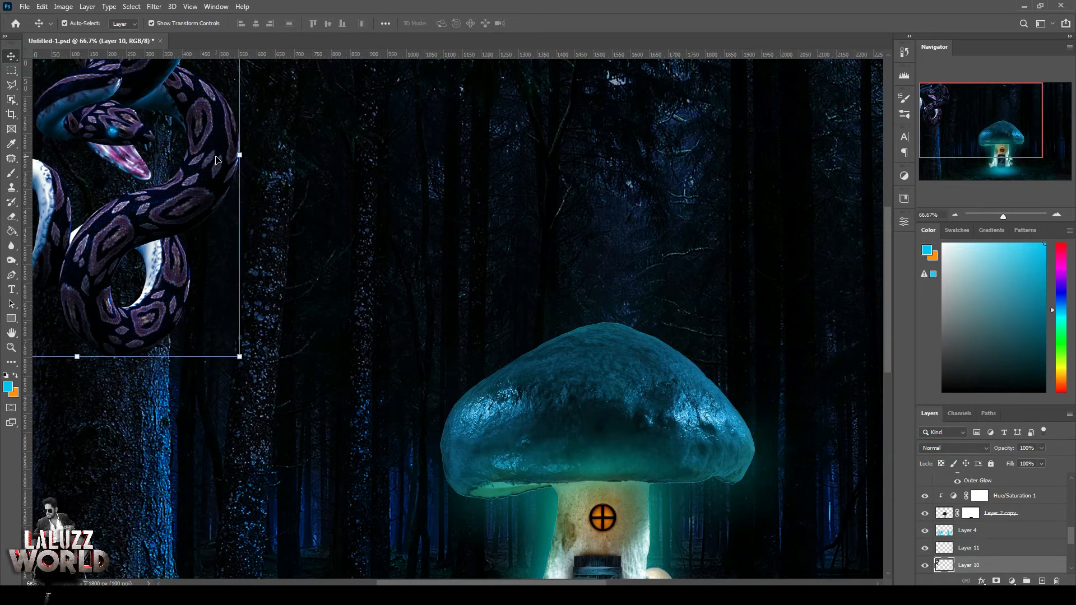
- Select the forest background layer, open the spotted deer image and bring the deer into the composition
left_click_drag(951, 144, 976, 167)
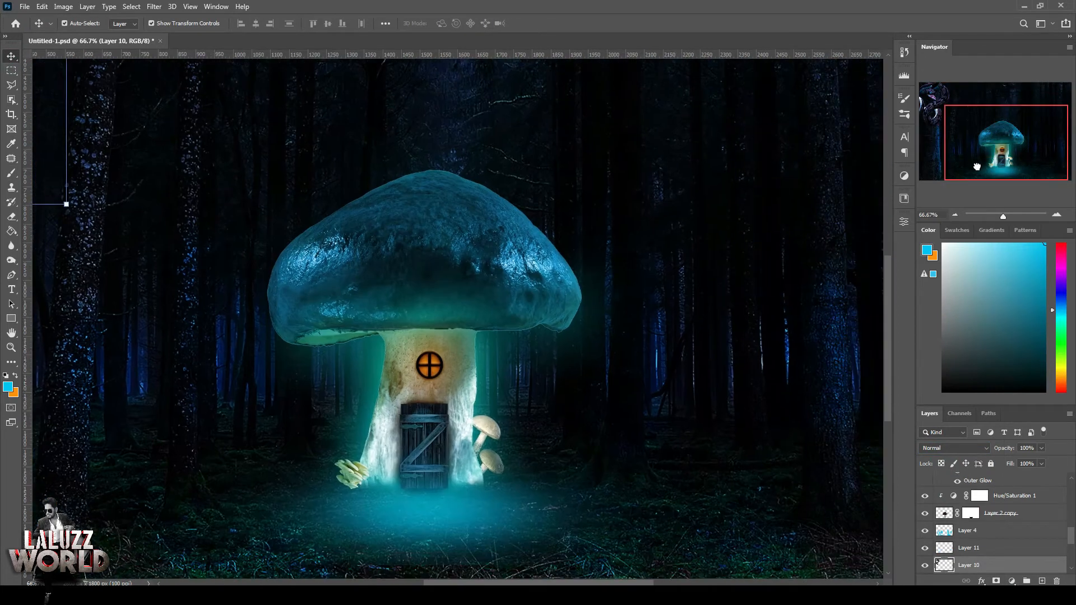
left_click(954, 215)
left_click(689, 439)
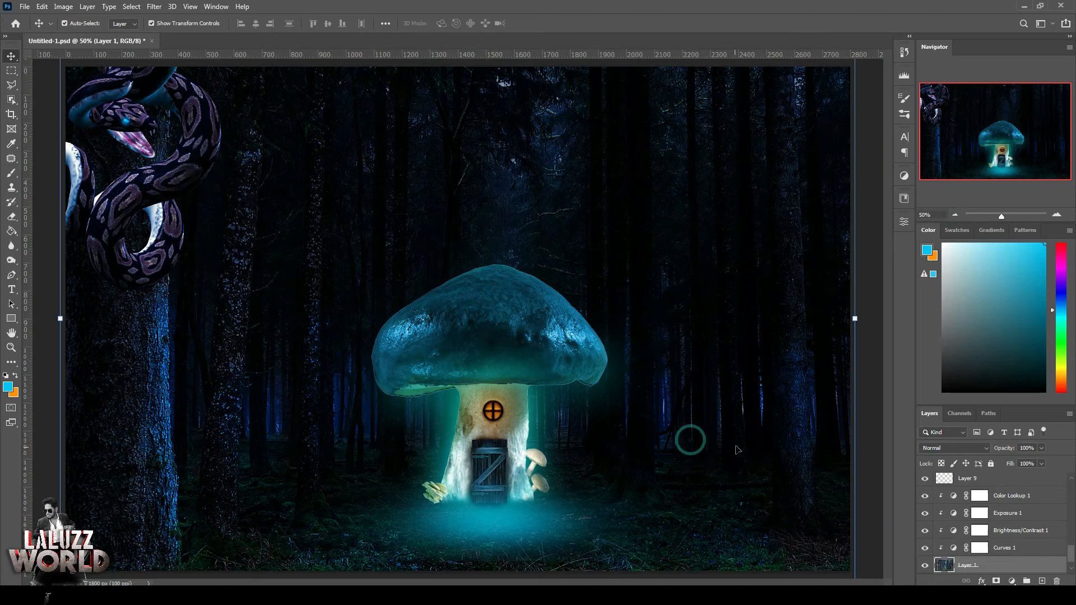
left_click(29, 6)
left_click(39, 31)
left_click(200, 244)
left_click(443, 303)
left_click_drag(315, 45, 536, 99)
left_click_drag(493, 252, 319, 416)
left_click(943, 98)
- Scale the oversized deer down to fit the forest scene in front of the mushroom house
key("ctrl+minus")
key("ctrl+minus")
key("ctrl+minus")
key("ctrl+minus")
left_click_drag(641, 284, 475, 358)
- Move the deer layer directly above Hue/Saturation 2, with that adjustment clipped to the layer beneath it
left_click_drag(1019, 564, 1044, 488)
right_click(1024, 531)
left_click(973, 268)
key("ctrl+z")
right_click(1025, 514)
left_click(968, 255)
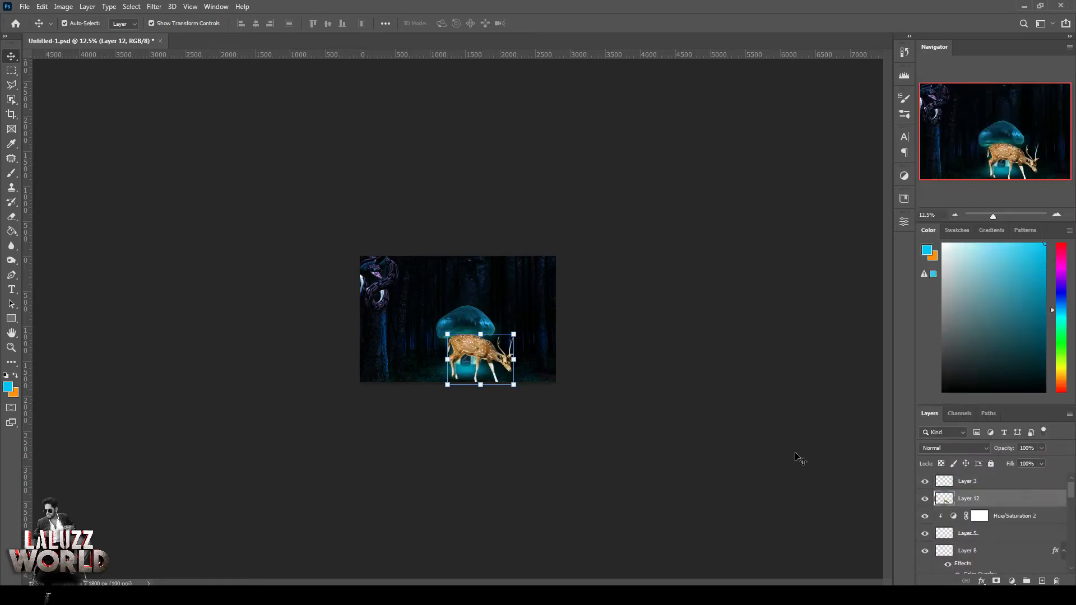
- Scale the deer to about 47%, flip it to face the house and place it on the ground to the right
left_click(1056, 214)
left_click(1056, 214)
left_click(1056, 214)
left_click_drag(605, 360, 647, 421)
right_click(563, 424)
left_click(615, 386)
key("ctrl+z")
right_click(582, 429)
left_click(606, 413)
key("ctrl+plus")
key("ctrl+plus")
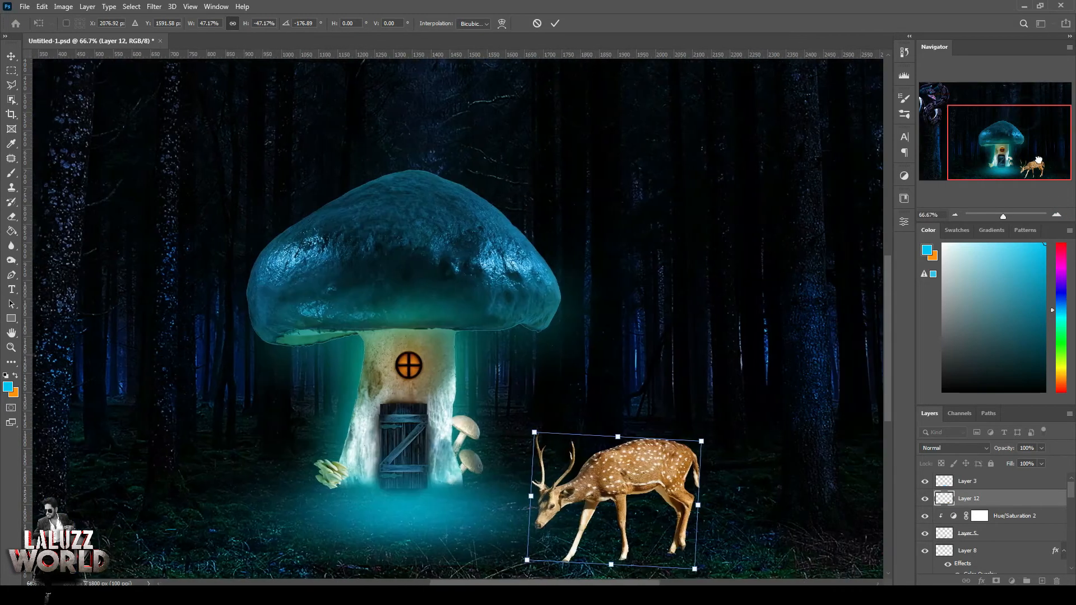
key("Return")
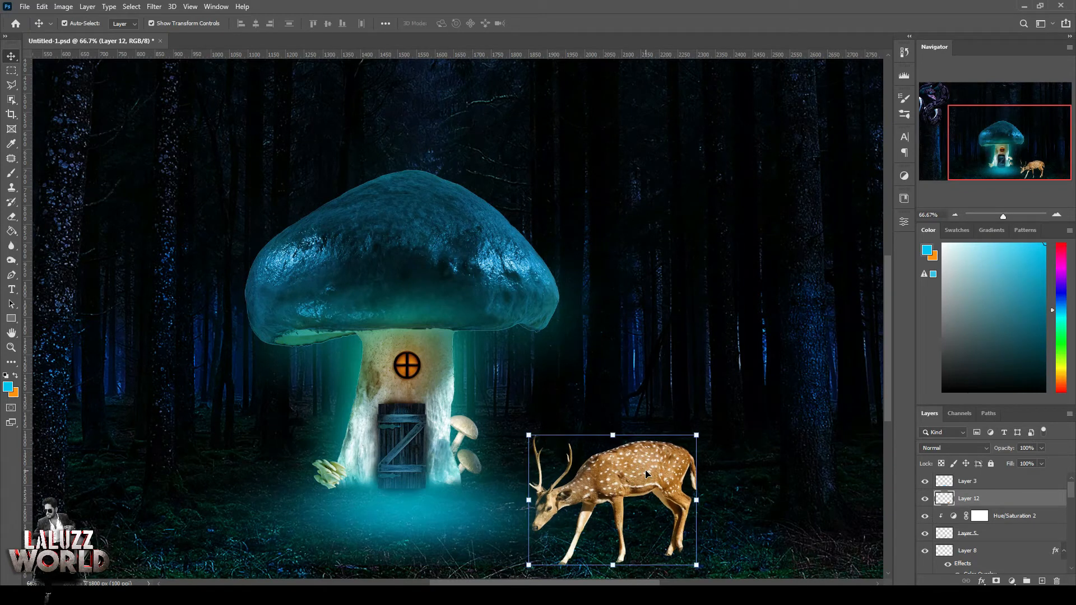
- Duplicate the deer layer and turn the copy into a black silhouette using Hue -180, Saturation -100 and the lowest Lightness
left_click_drag(1042, 496, 1041, 581)
left_click(155, 7)
mouse_move(72, 5)
mouse_move(74, 36)
left_click(201, 93)
left_click_drag(502, 228, 447, 227)
left_click_drag(503, 256, 370, 266)
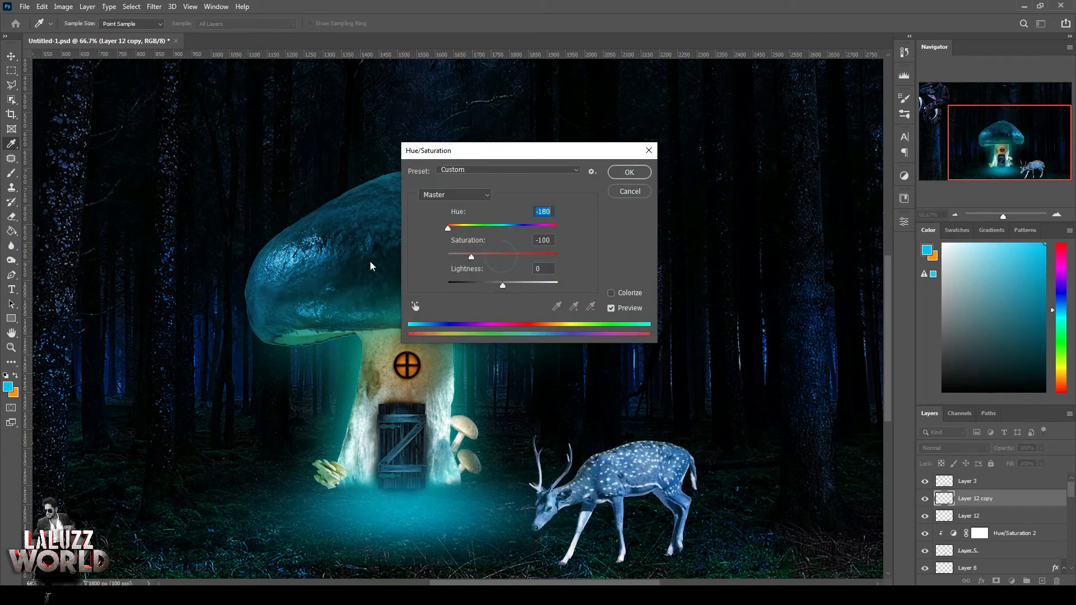
left_click_drag(503, 285, 314, 261)
left_click(635, 174)
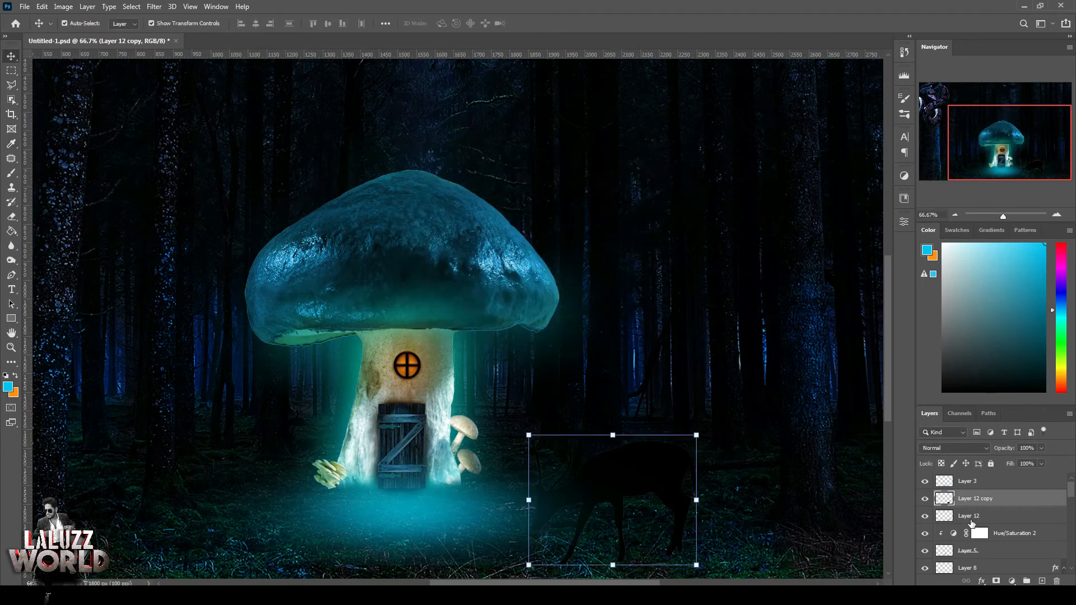
- Try Outer Glow and Inner Glow styles on the black deer copy, then discard the copy
left_click(981, 581)
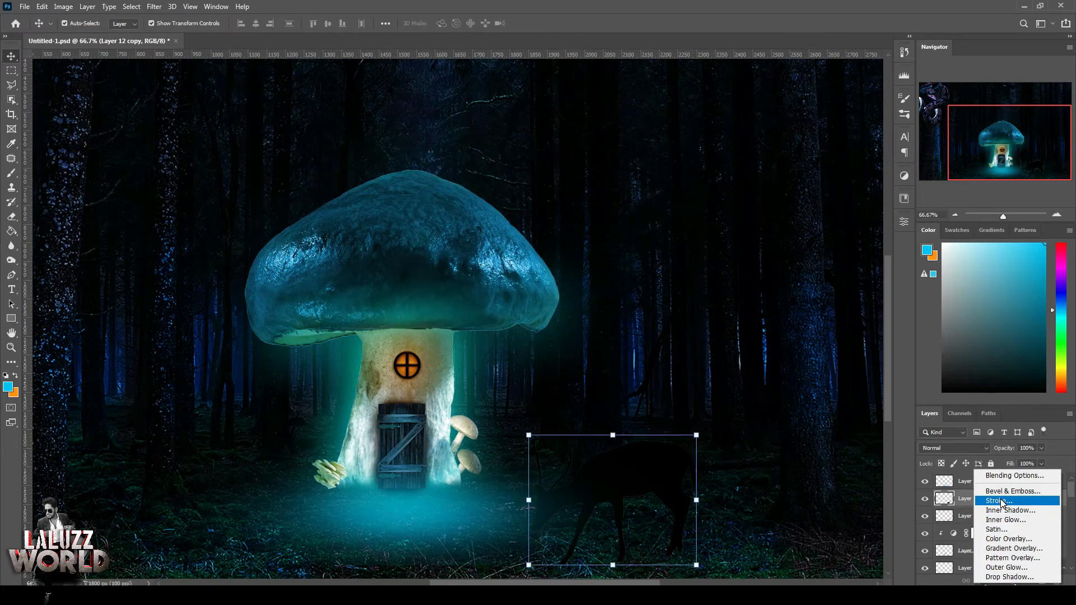
left_click(1003, 566)
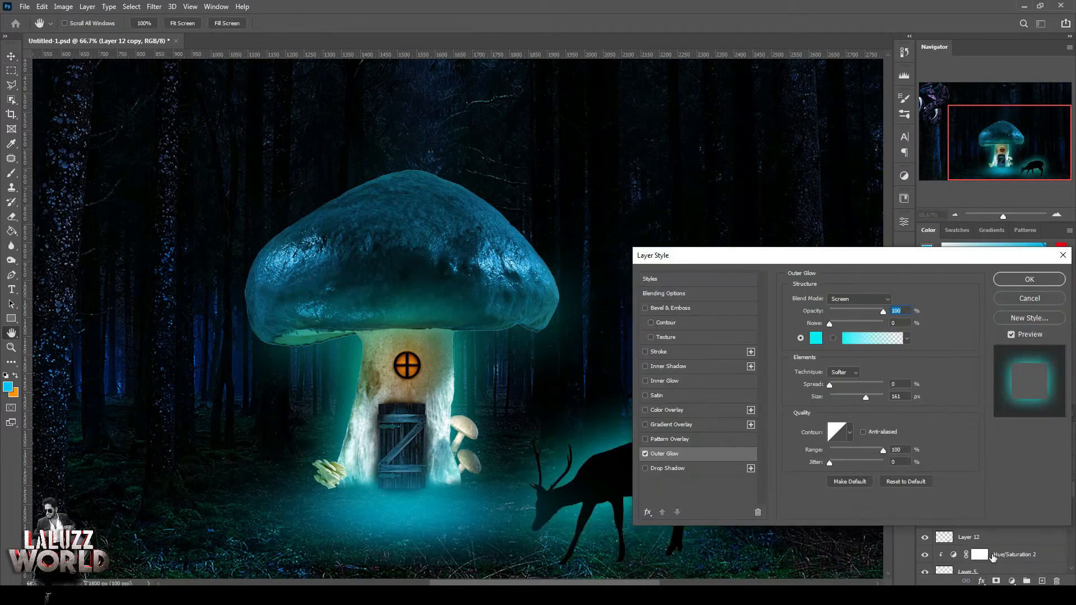
left_click(645, 453)
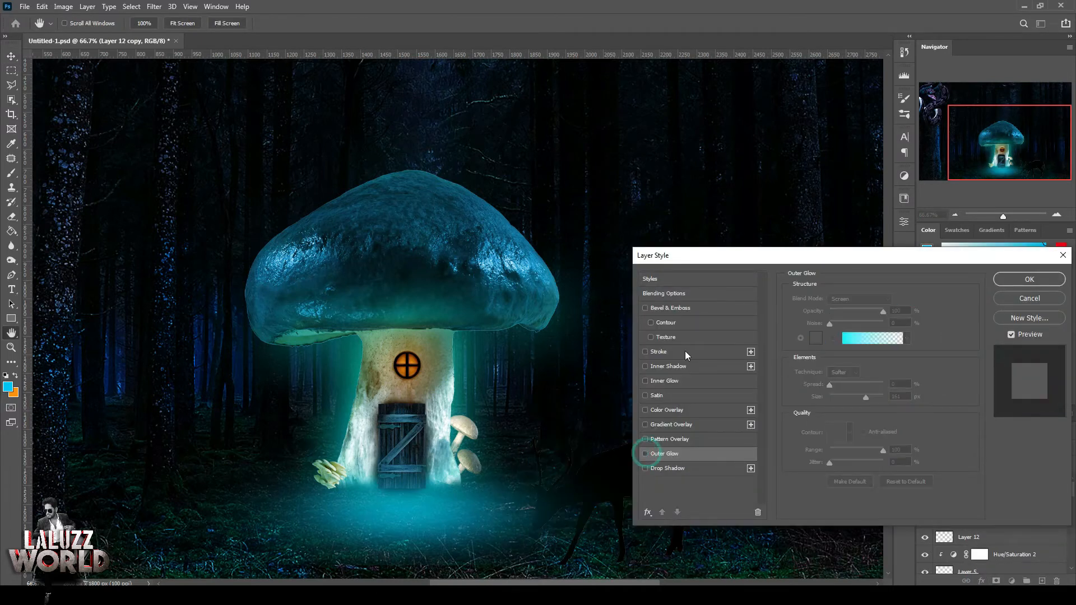
left_click(674, 379)
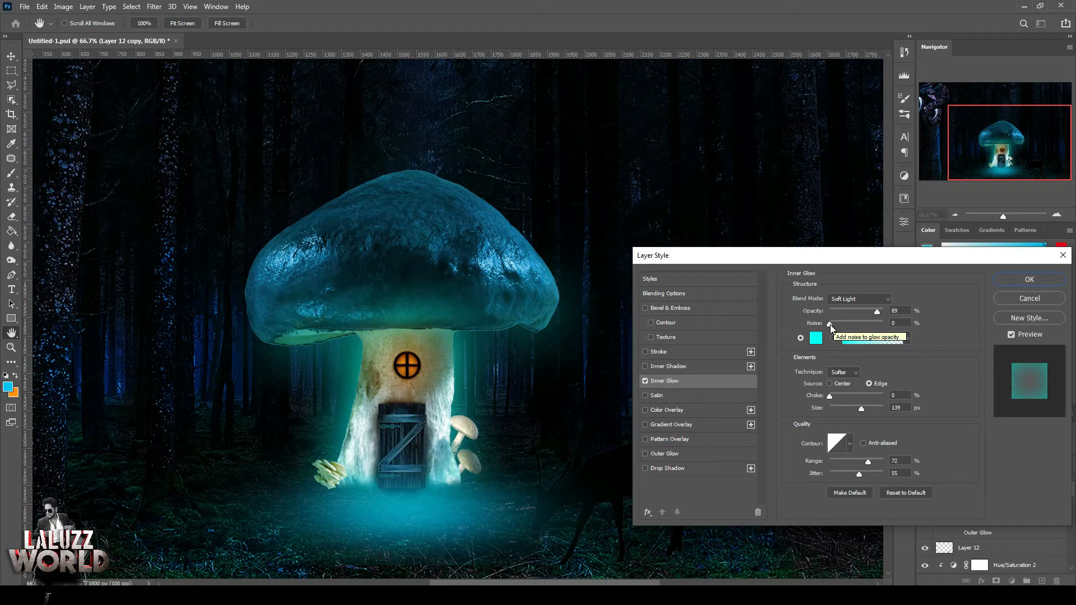
left_click(1016, 297)
key("Delete")
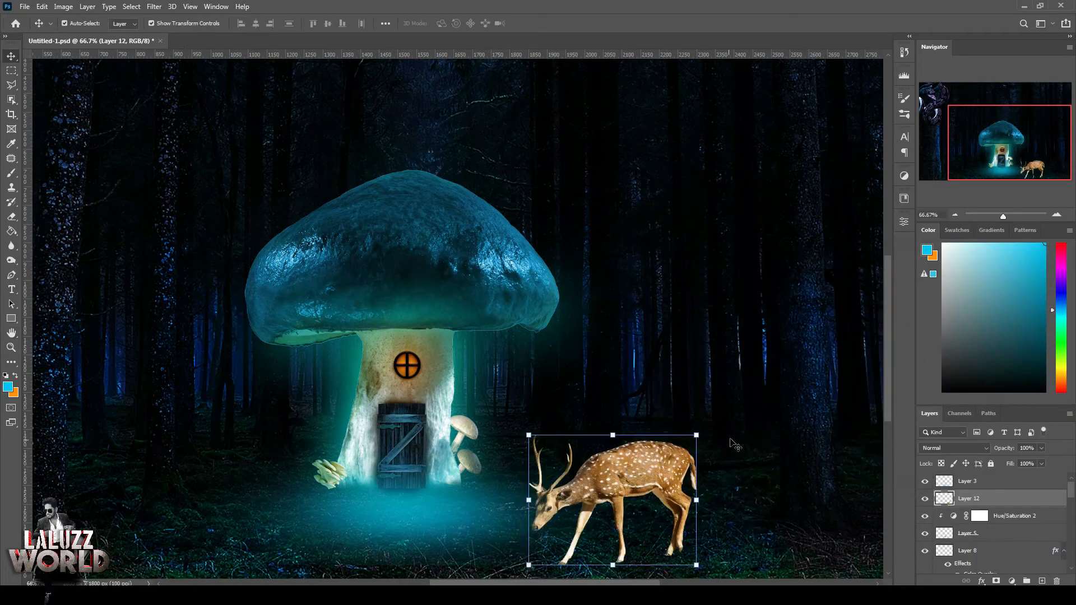
- Paint over both of the deer's antlers in orange with a small brush on a new layer above the deer
left_click(1056, 215)
key("b")
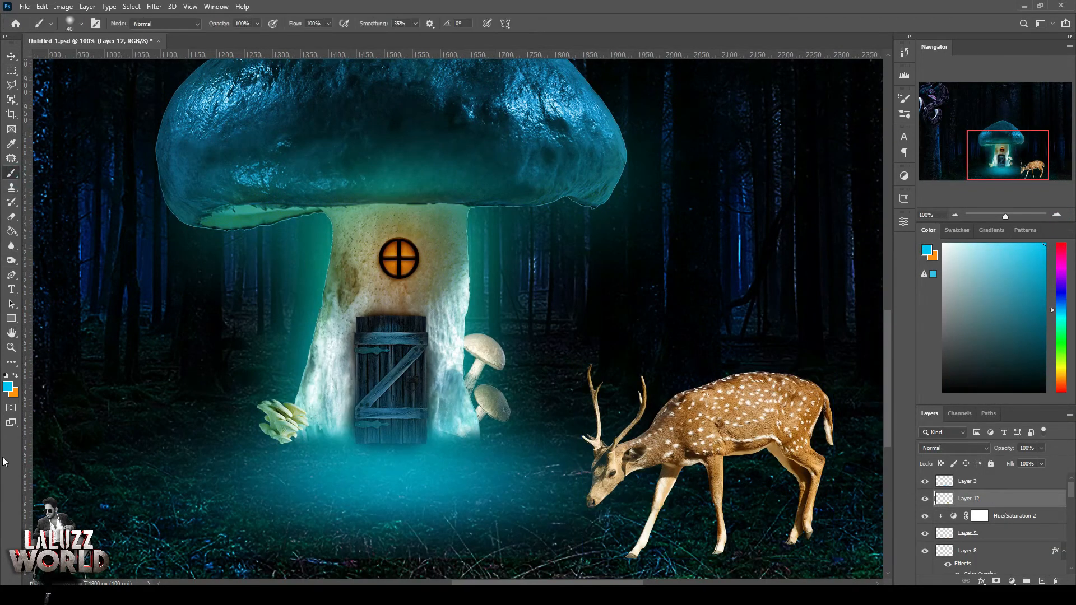
left_click(1042, 581)
left_click(1060, 215)
left_click_drag(1020, 162, 1029, 172)
key("bracketleft")
key("bracketleft")
key("bracketleft")
key("bracketleft")
key("bracketleft")
key("bracketleft")
key("bracketleft")
key("bracketleft")
key("bracketleft")
left_click_drag(523, 358, 553, 382)
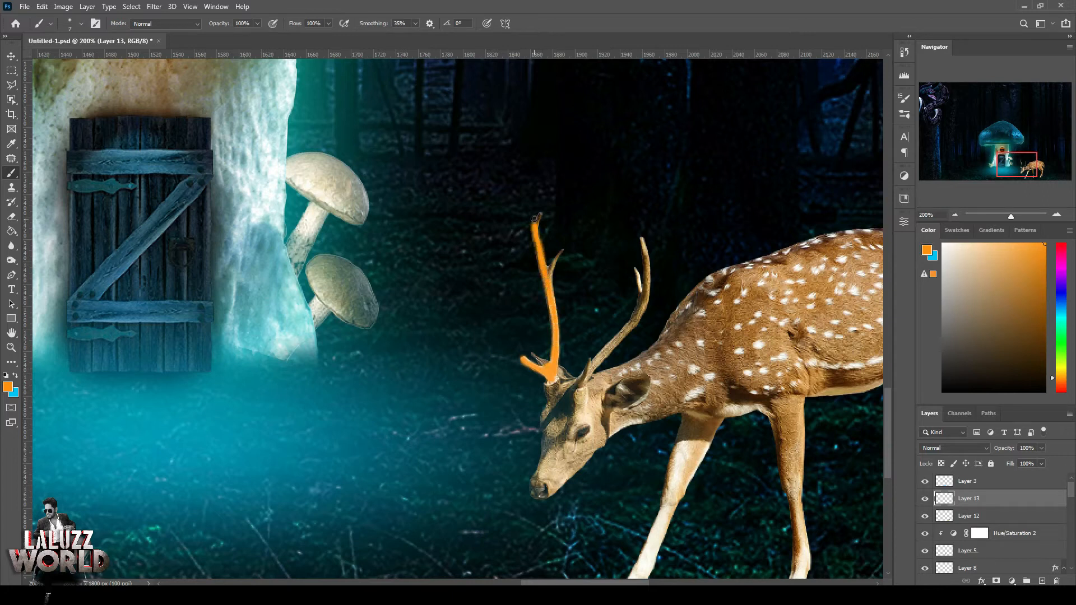
left_click_drag(562, 250, 548, 286)
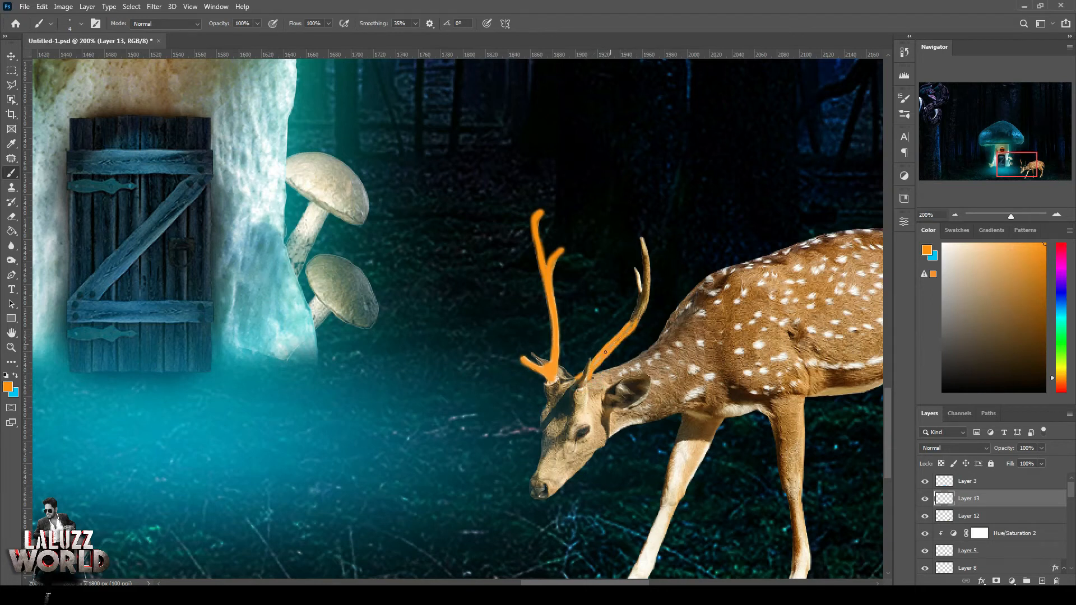
left_click_drag(638, 312, 645, 290)
left_click_drag(641, 239, 646, 308)
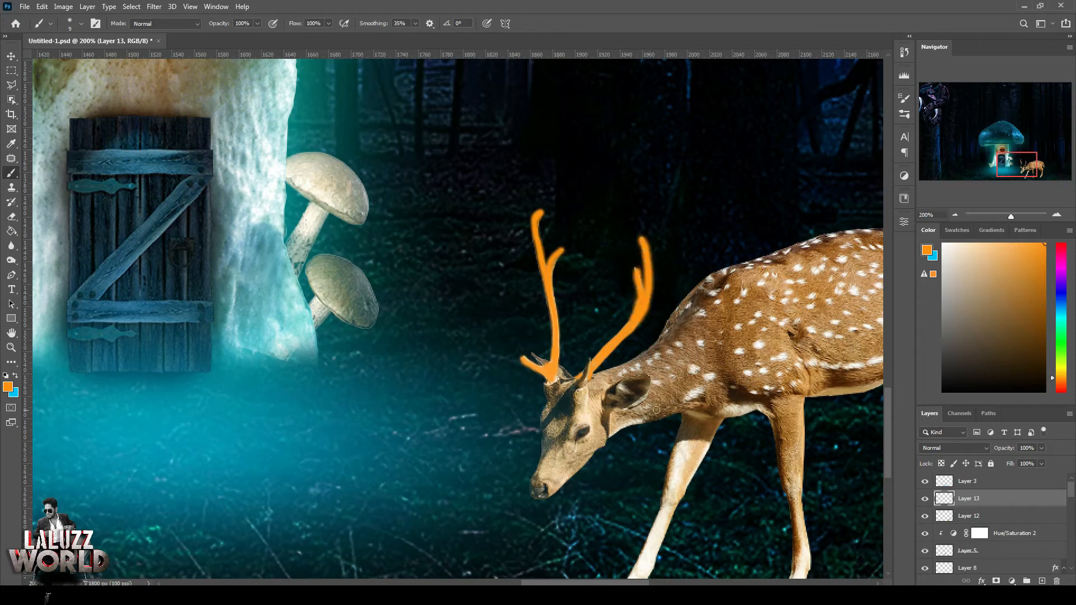
- Set the antler paint layer to Soft Light and add an orange Outer Glow with 86% opacity, 19% spread and 16 px size
left_click(974, 452)
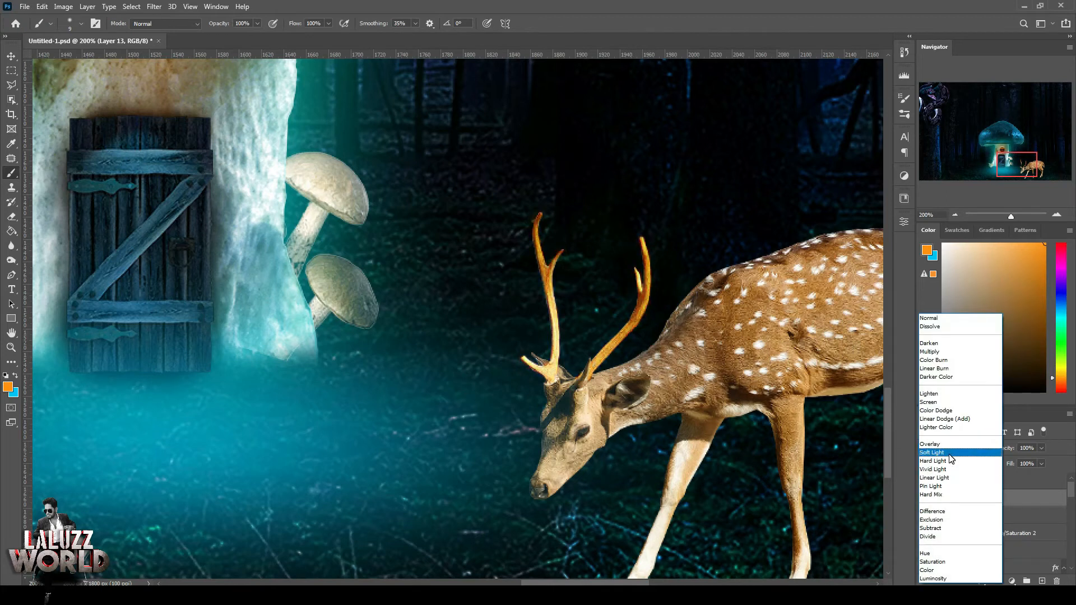
left_click(950, 452)
left_click(981, 580)
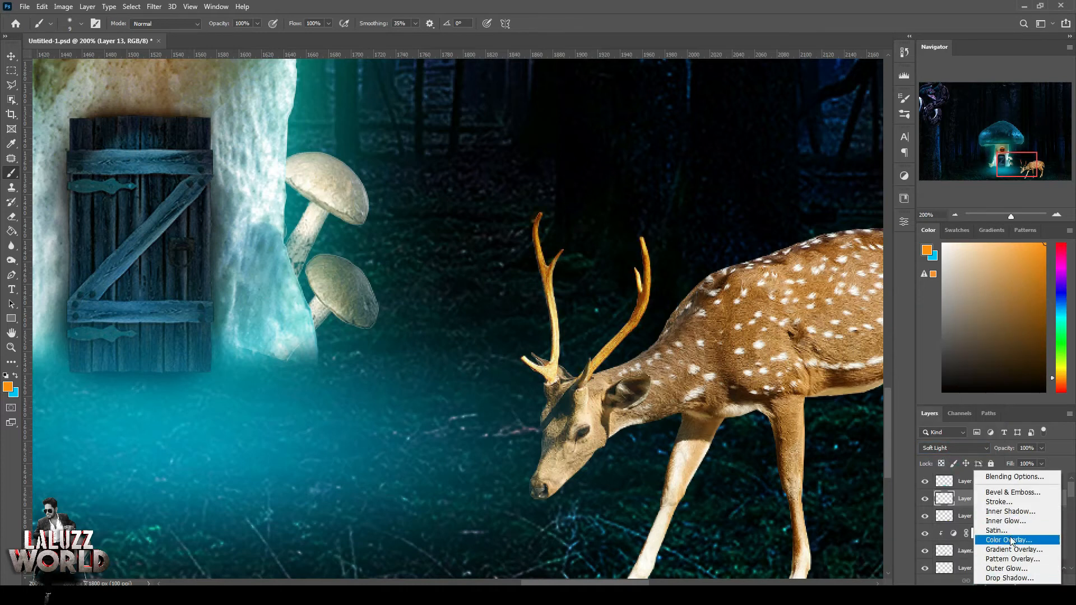
left_click(991, 569)
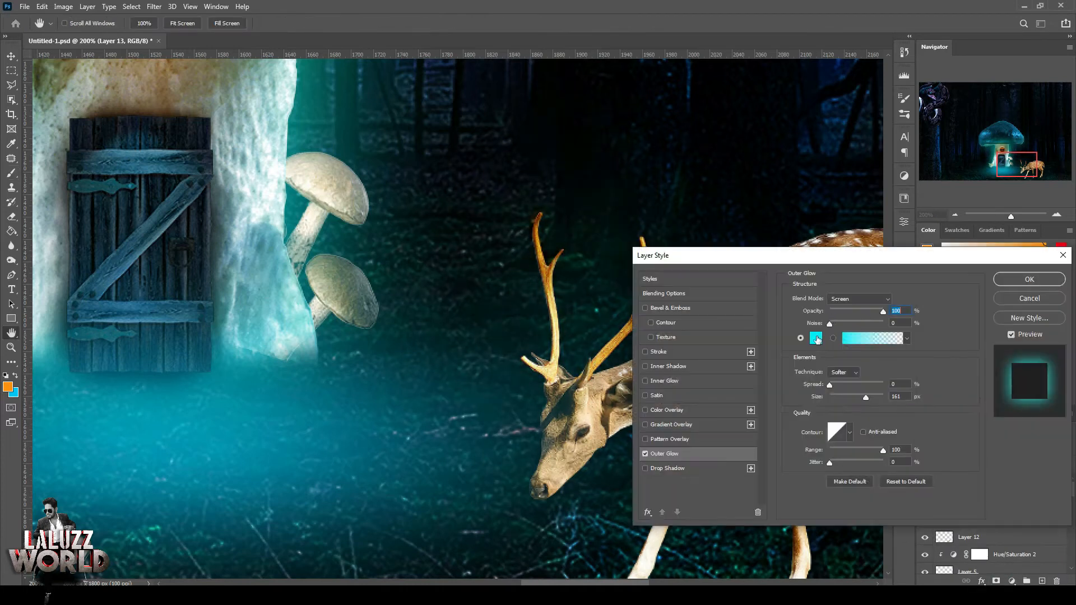
left_click(816, 338)
mouse_move(859, 507)
left_mouse_down()
mouse_move(859, 529)
mouse_move(859, 518)
left_mouse_up()
left_click(937, 380)
left_click_drag(830, 384, 836, 405)
left_click_drag(882, 311, 872, 313)
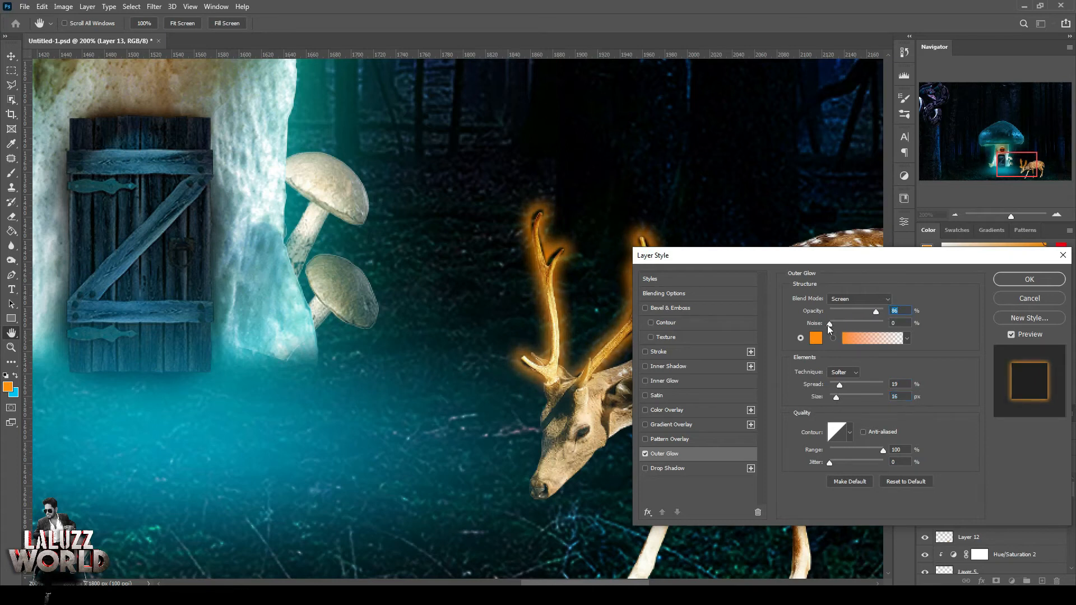
- Give the antlers' Outer Glow a half-round contour and set the antler paint layer's blend mode to Linear Dodge (Add)
left_click(849, 432)
left_click(782, 476)
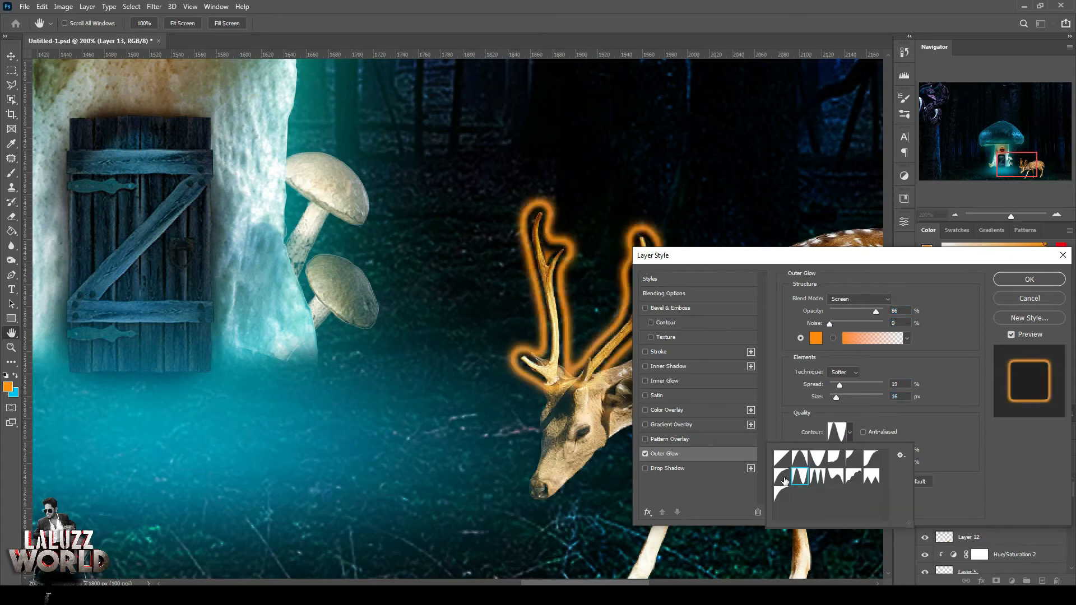
left_click(930, 423)
left_click(1029, 279)
key("b")
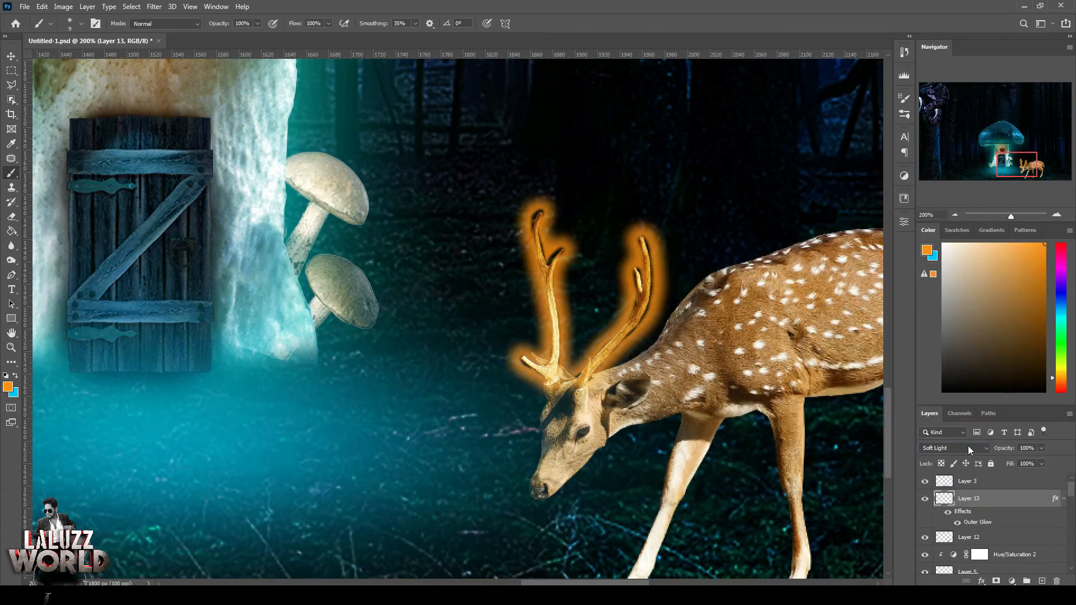
left_click(952, 447)
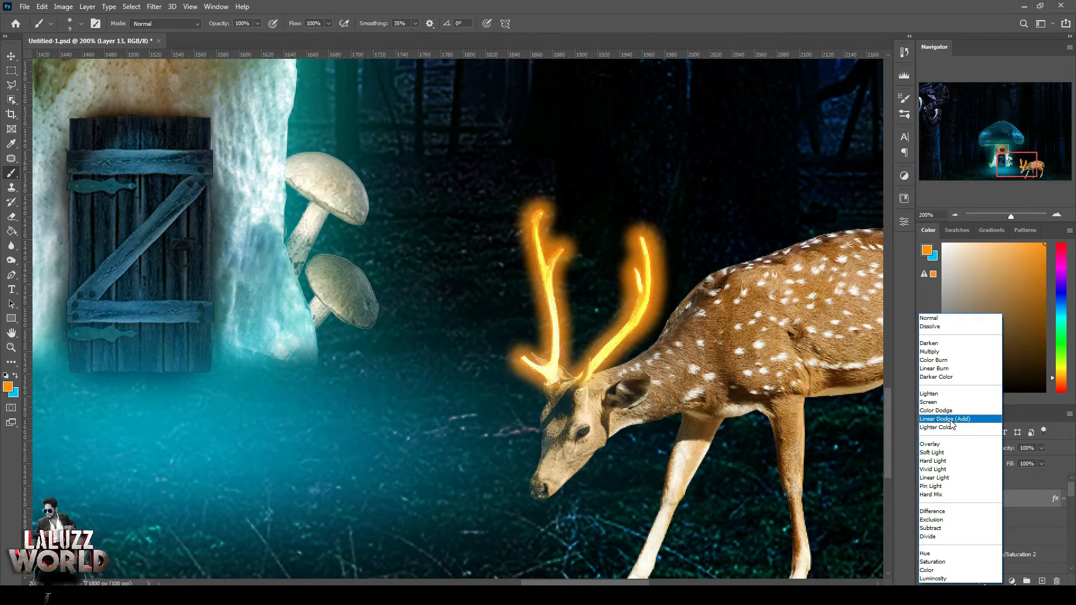
left_click(951, 420)
- Move Layer 3 directly below the deer layer and reselect the antler paint layer
left_click(981, 581)
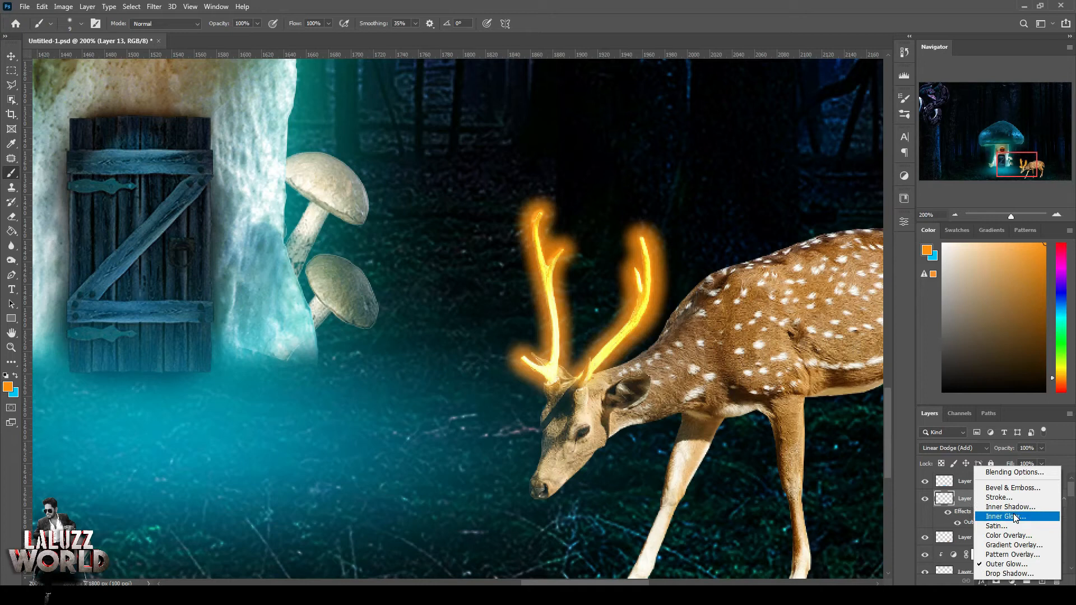
left_click(966, 504)
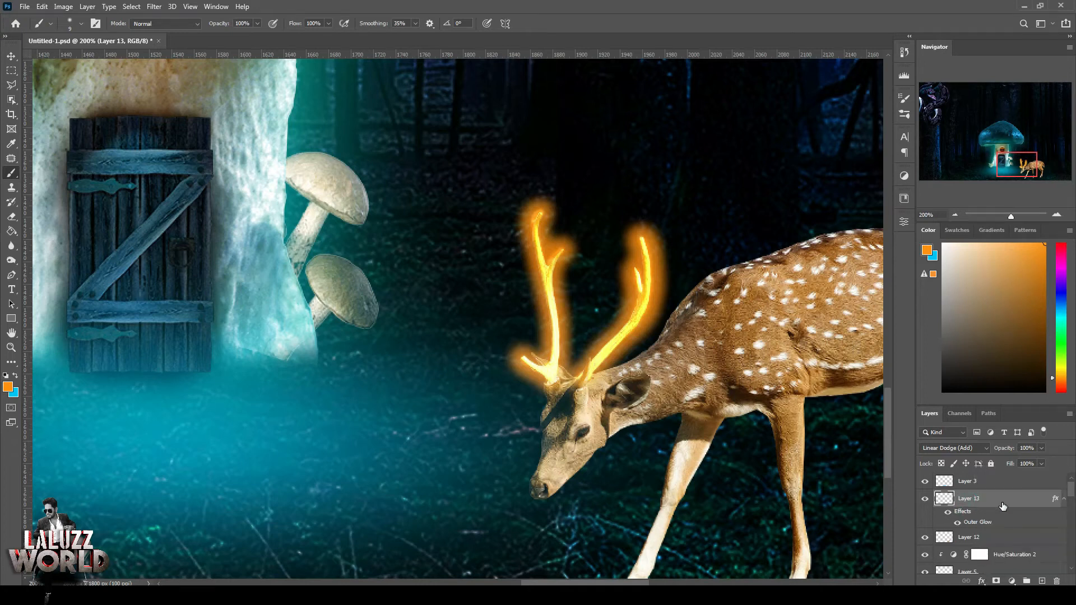
left_click_drag(1030, 481, 1037, 544)
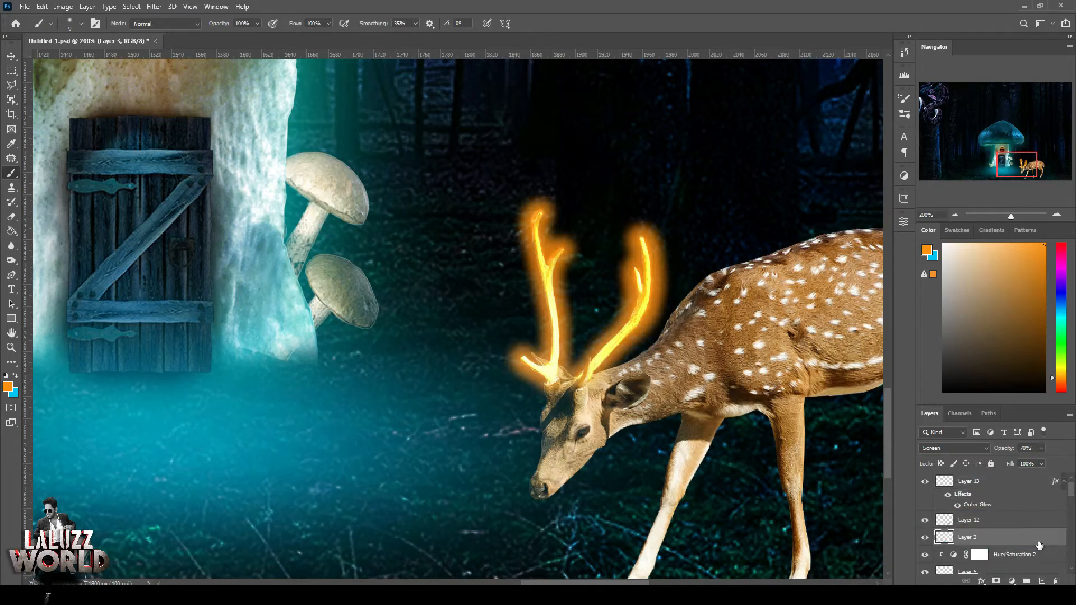
left_click(1012, 481)
- Try a Satin effect on the antler paint layer and switch it off
left_click(981, 581)
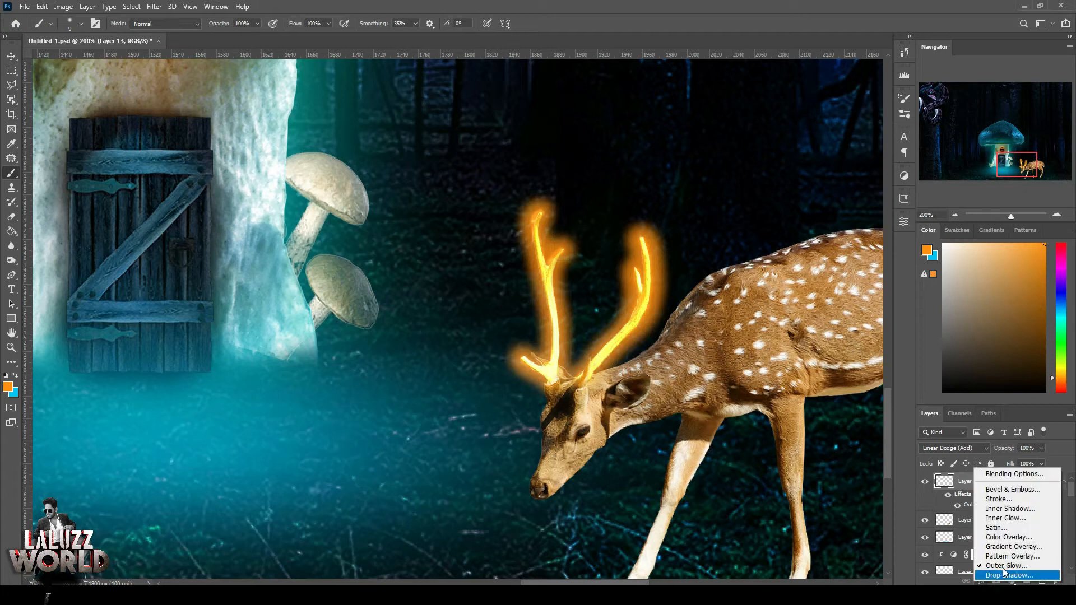
left_click(1016, 531)
left_click_drag(745, 255, 769, 318)
left_click_drag(867, 377, 878, 379)
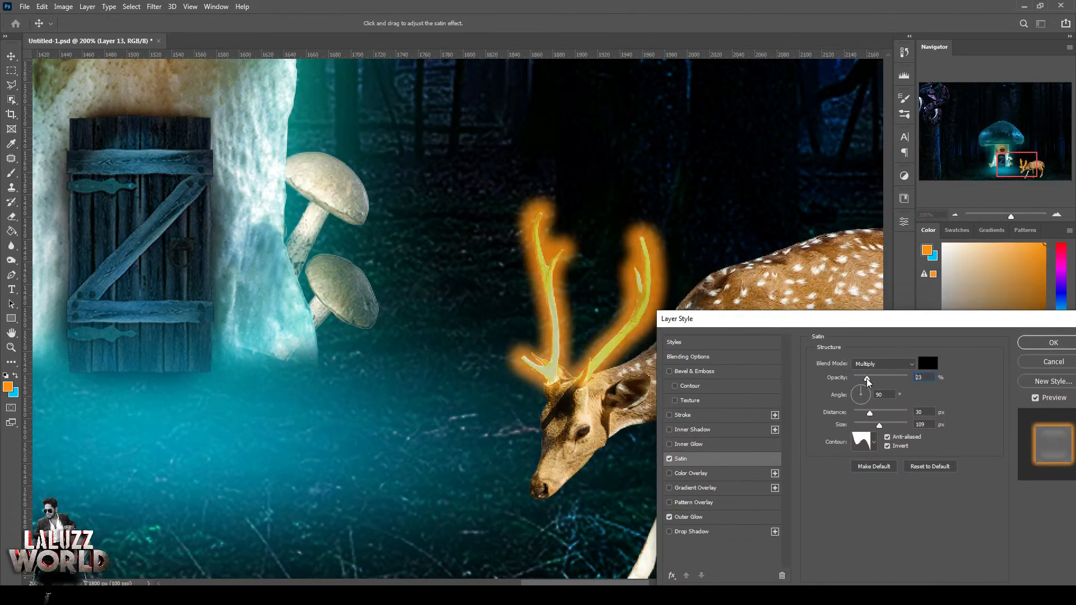
left_click(669, 458)
- Add a yellow Inner Glow in Soft Light mode to the antler paint layer and adjust its choke and size
left_click(681, 444)
left_click(840, 405)
left_click(861, 515)
left_click_drag(861, 514, 861, 509)
left_click(959, 384)
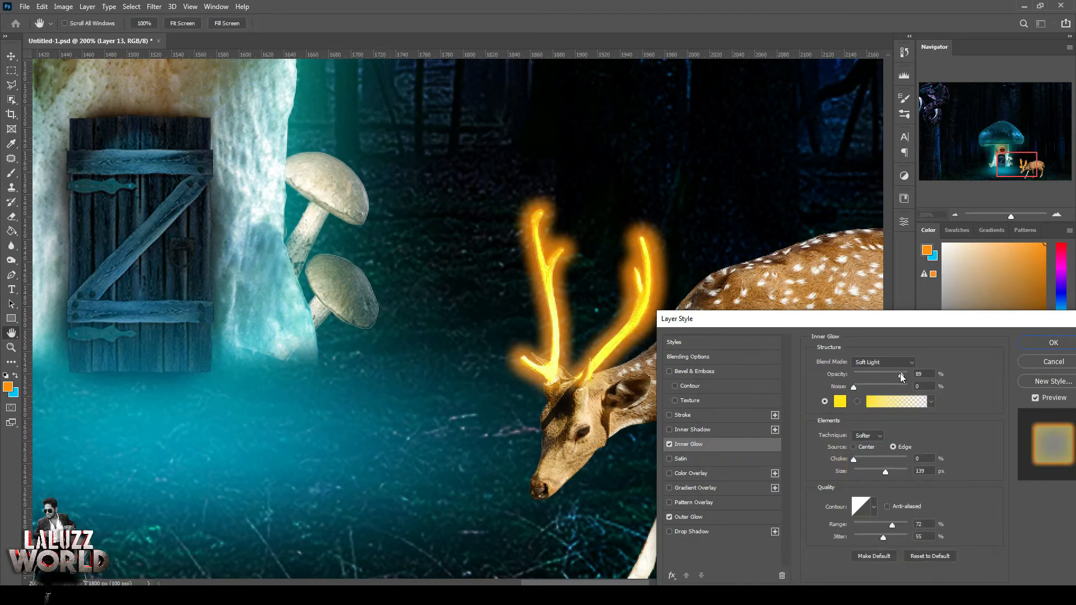
left_click_drag(853, 460, 868, 474)
left_click(1050, 343)
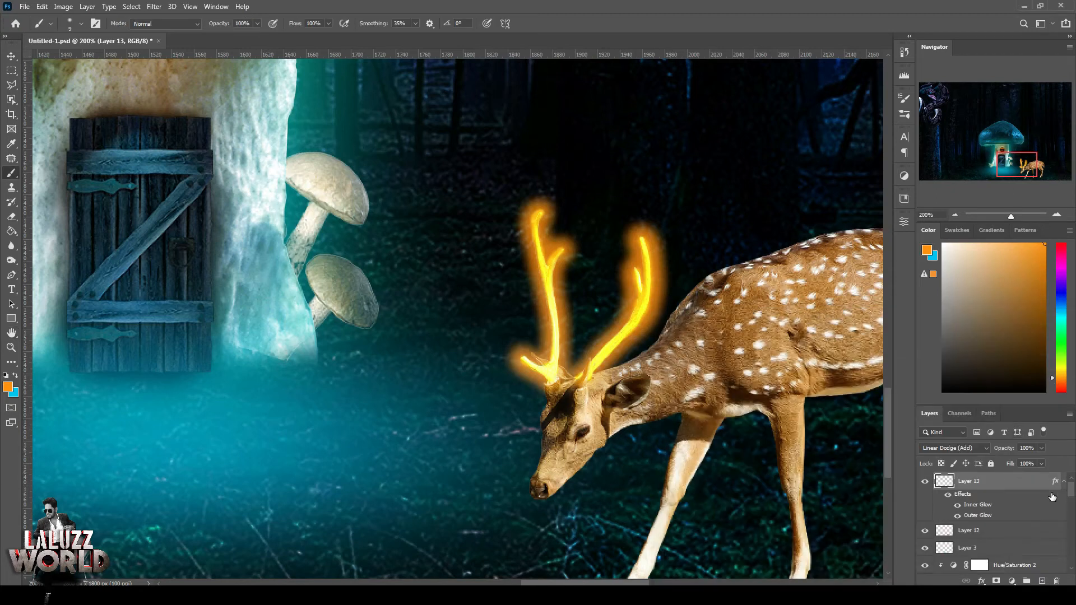
- Widen the antlers' Outer Glow to a size of 35 px with 18% spread
double_click(991, 517)
left_click_drag(839, 442, 841, 465)
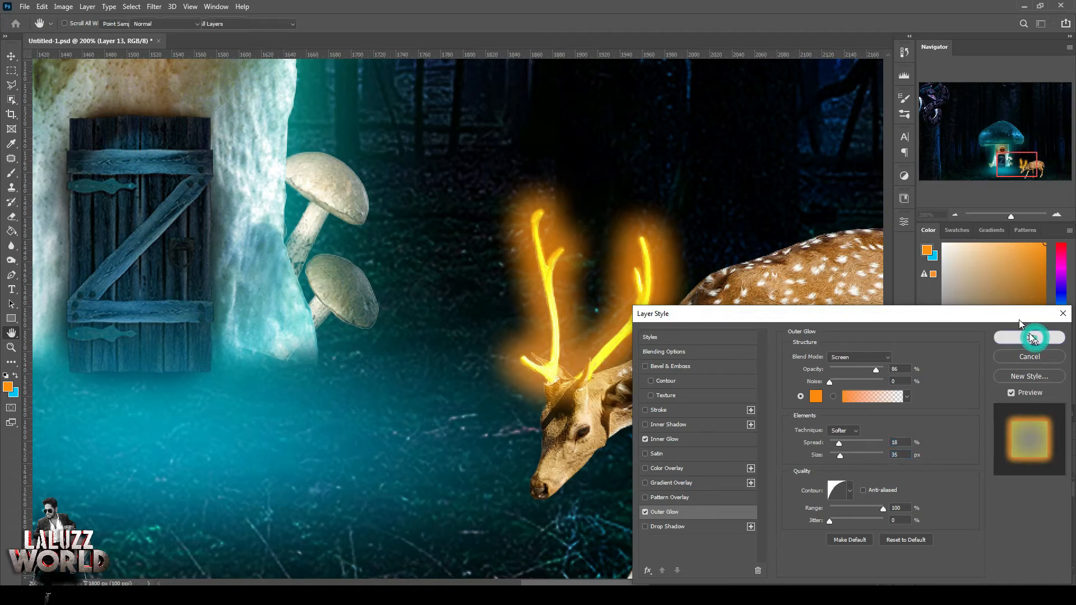
left_click(1029, 337)
key("b")
- Add a new empty layer above the deer and clip it to the deer layer
left_click(954, 215)
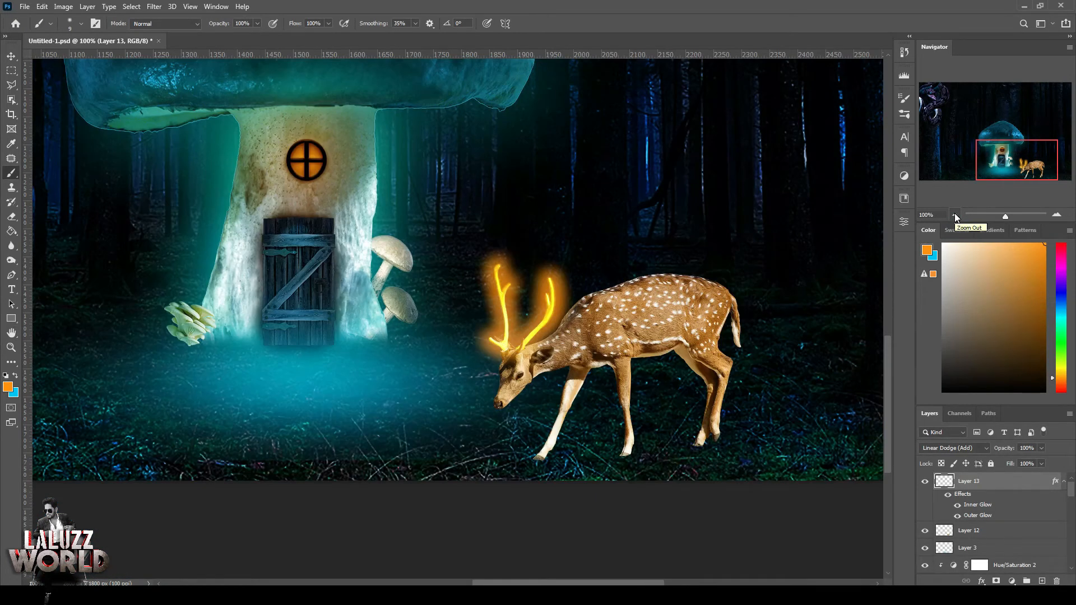
left_click(1023, 531)
key("ctrl+shift+alt+n")
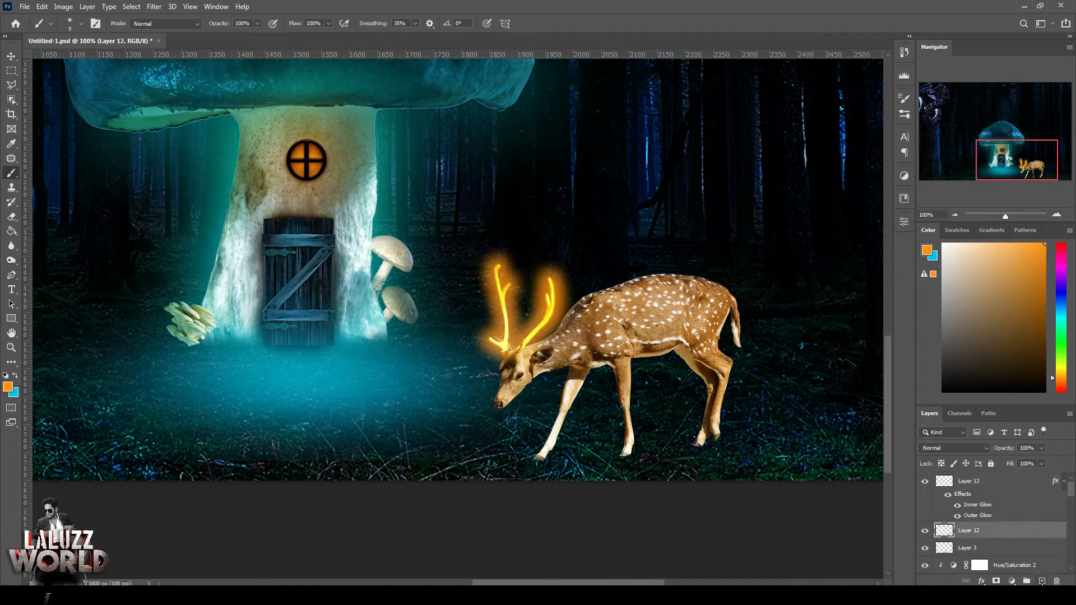
right_click(1027, 525)
left_click(946, 265)
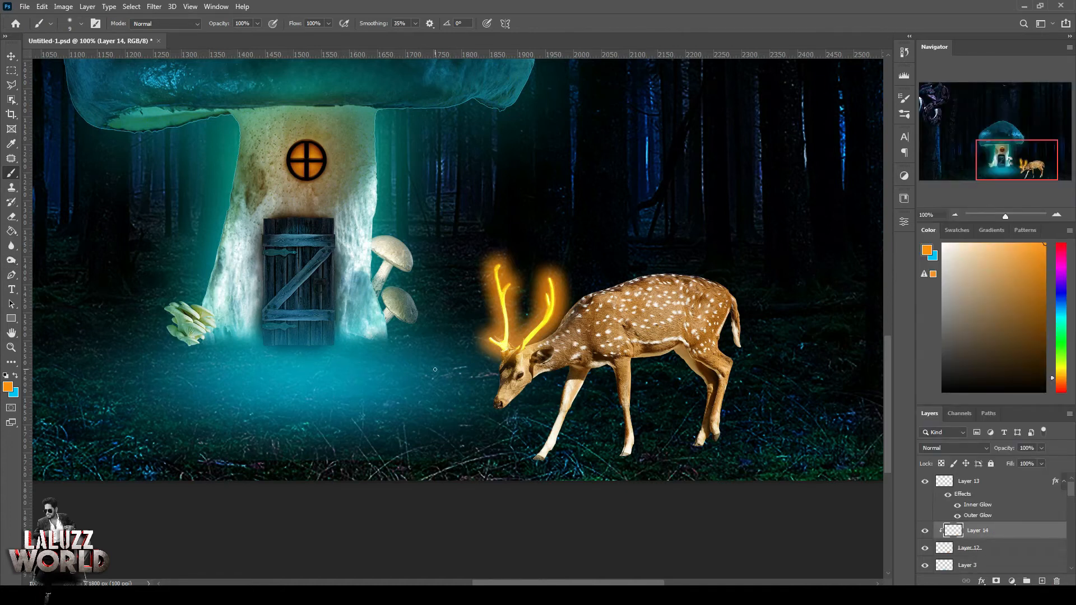
- Paint orange light over the deer's head and neck and set the clipped layer to Soft Light at about 87% opacity
key("bracketright")
left_click_drag(531, 336, 593, 298)
left_click_drag(494, 364, 469, 387)
left_click(988, 446)
left_click(955, 447)
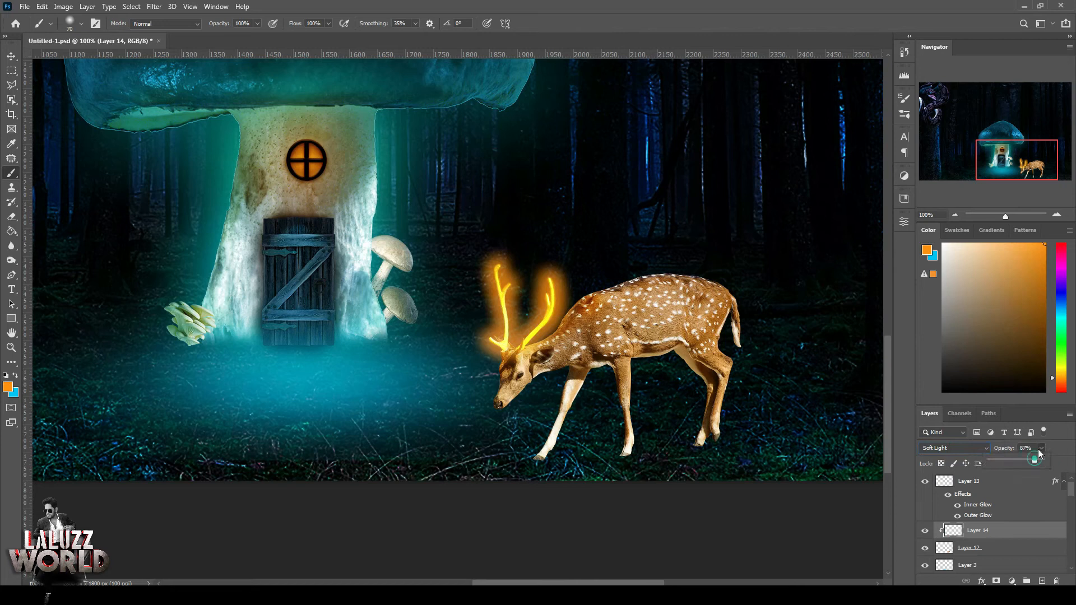
- Add a mask to the deer layer and paint black around the hooves to blend them into the grass
left_click(1009, 549)
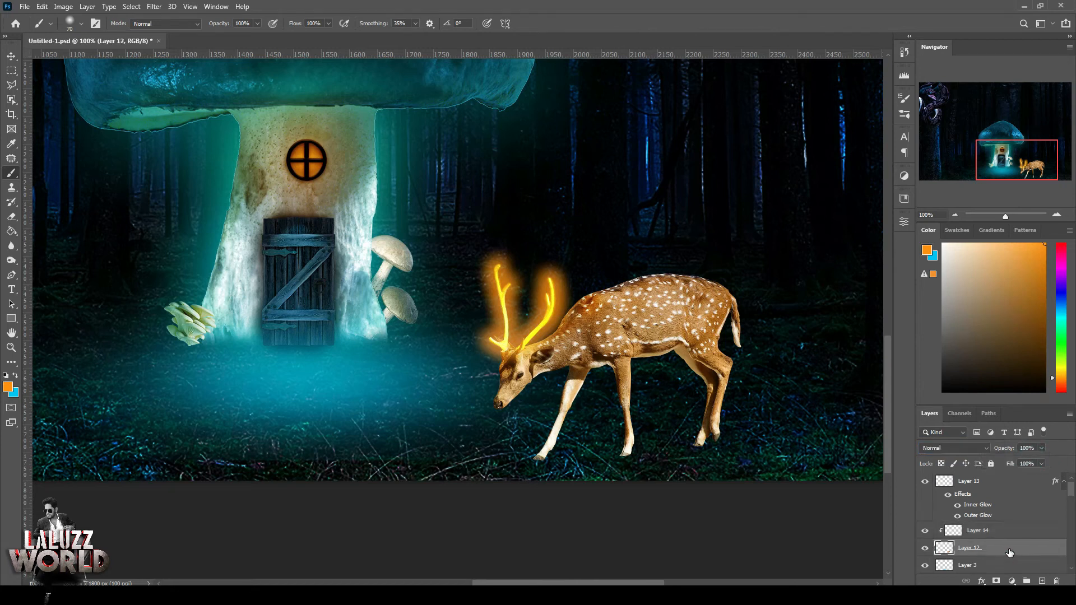
left_click(996, 581)
left_click(8, 386)
left_click_drag(719, 453, 700, 530)
left_click(974, 384)
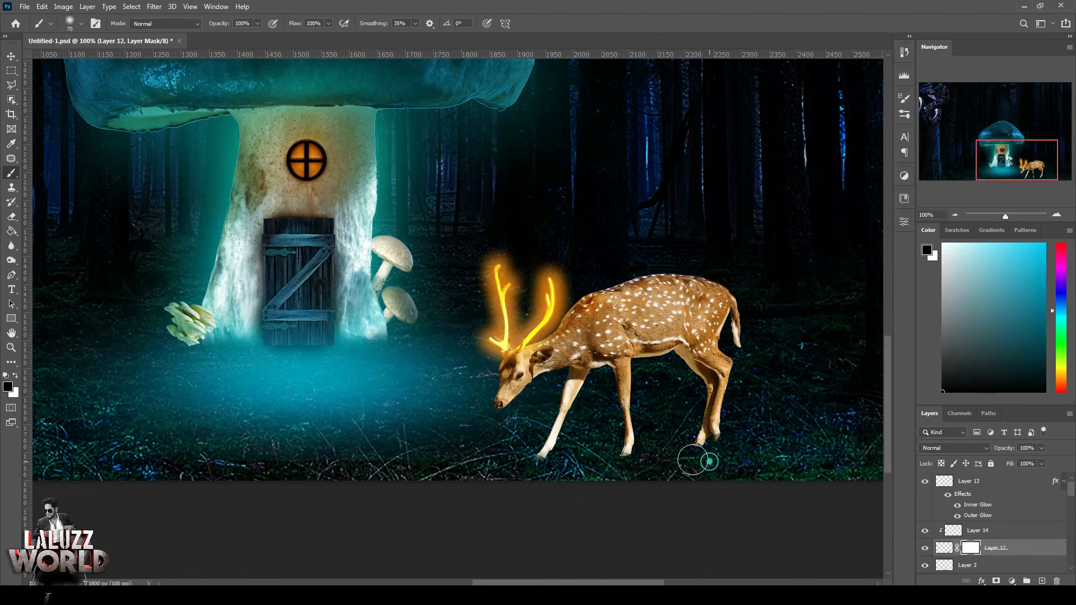
- Open the gold particles and stars image file
left_click(955, 215)
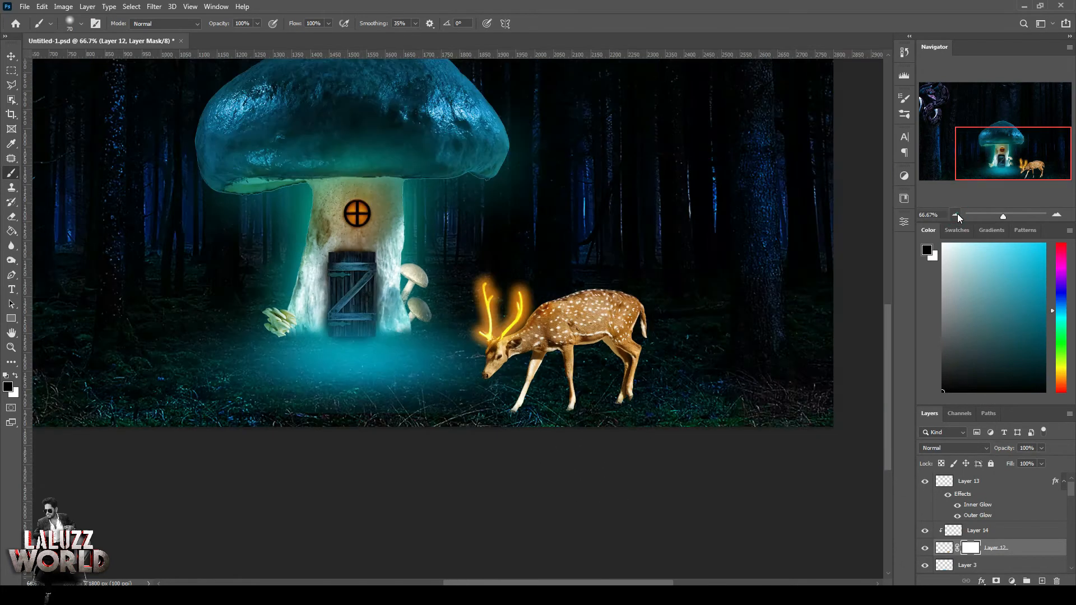
left_click(955, 215)
left_click(24, 7)
left_click(34, 29)
double_click(132, 182)
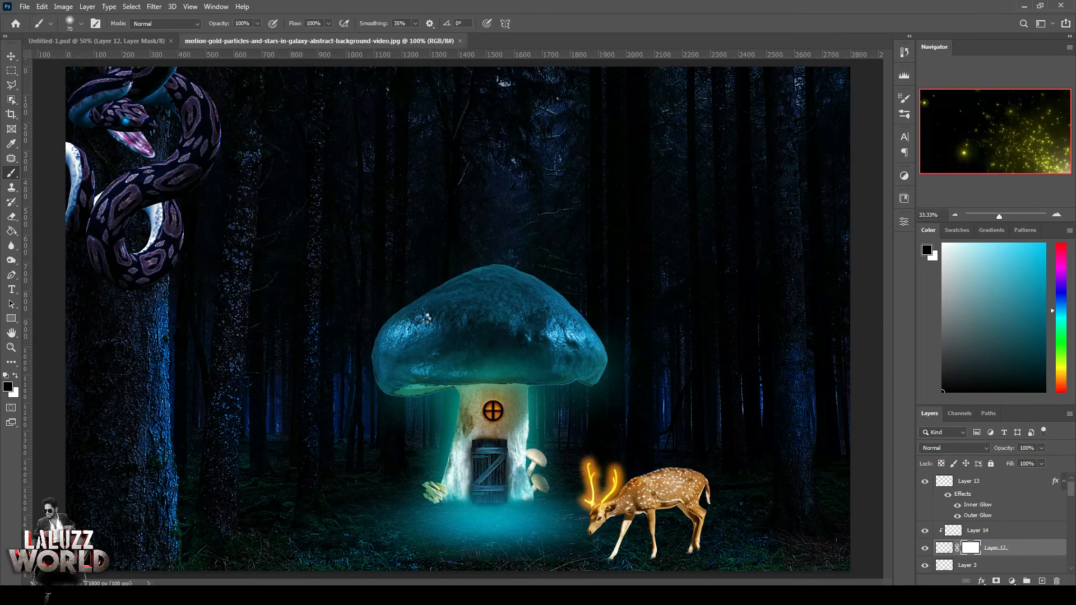
- Copy the gold particles image into the forest composition and close the particles file
left_click_drag(345, 42, 720, 117)
left_click(11, 56)
left_click(216, 385)
left_click_drag(819, 119, 442, 238)
left_click_drag(569, 371, 731, 423)
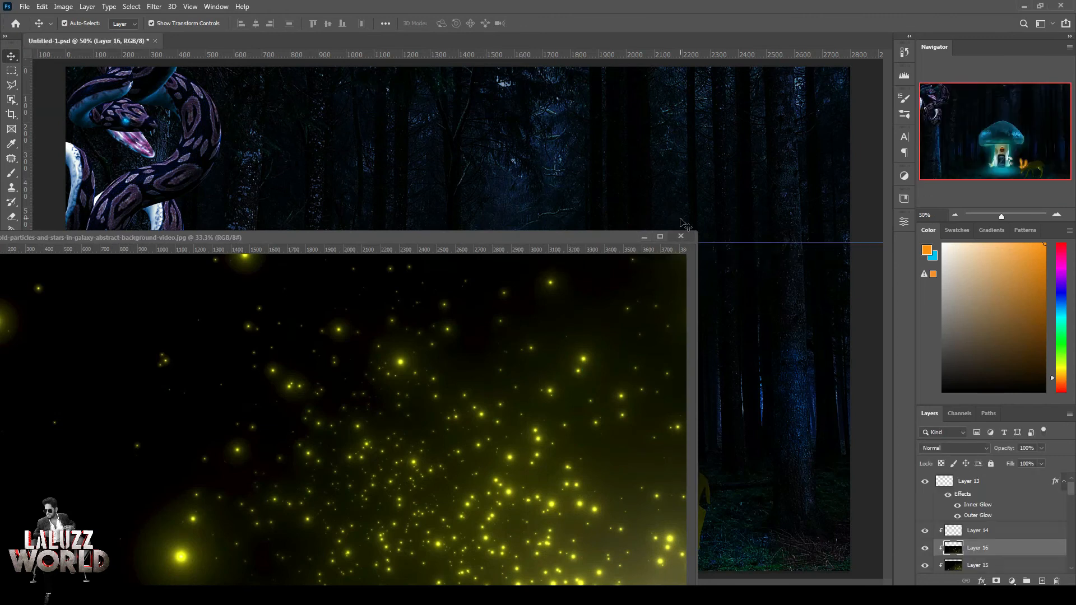
left_click(682, 237)
- Bring the particle layers to the top of the stack, delete the duplicate and position the remaining one over the scene
left_click(1005, 566, "shift")
left_click_drag(1006, 566, 992, 476)
left_click(954, 215)
left_click(1000, 500)
key("Delete")
left_click_drag(619, 345, 631, 258)
- Blend the particle layer in Screen mode at 60% opacity and shift it slightly upward
left_click(952, 447)
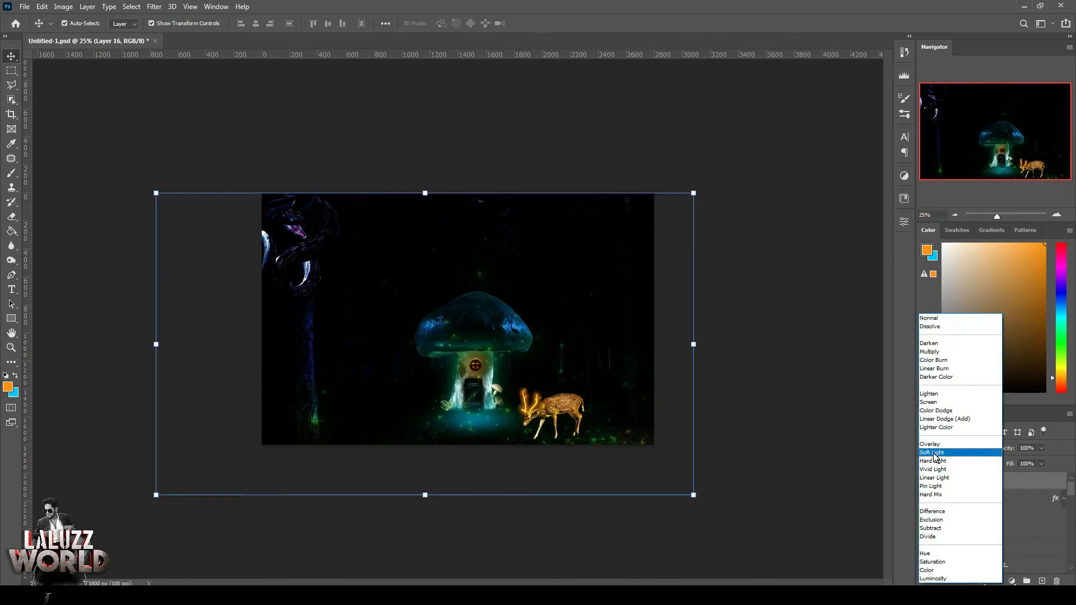
left_click(928, 401)
left_click_drag(619, 350, 617, 325)
left_click(1041, 447)
left_click_drag(1043, 461, 1020, 460)
- Scale down the particle layer and align it with the lower-right corner of the picture, around the house and deer
left_click(1056, 216)
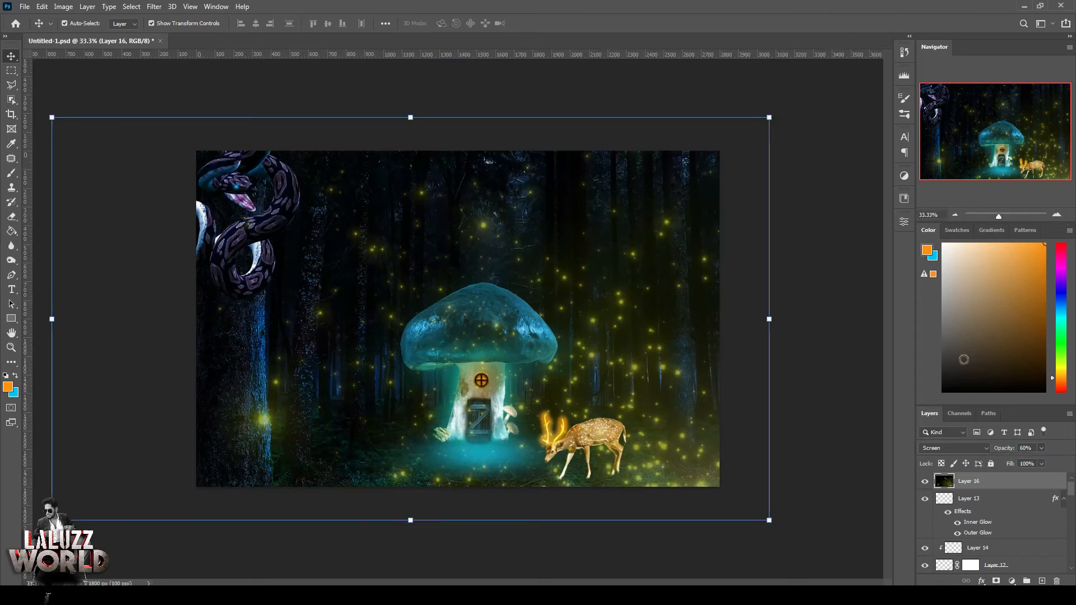
left_click_drag(768, 117, 595, 216)
left_click_drag(387, 427, 577, 394)
key("Return")
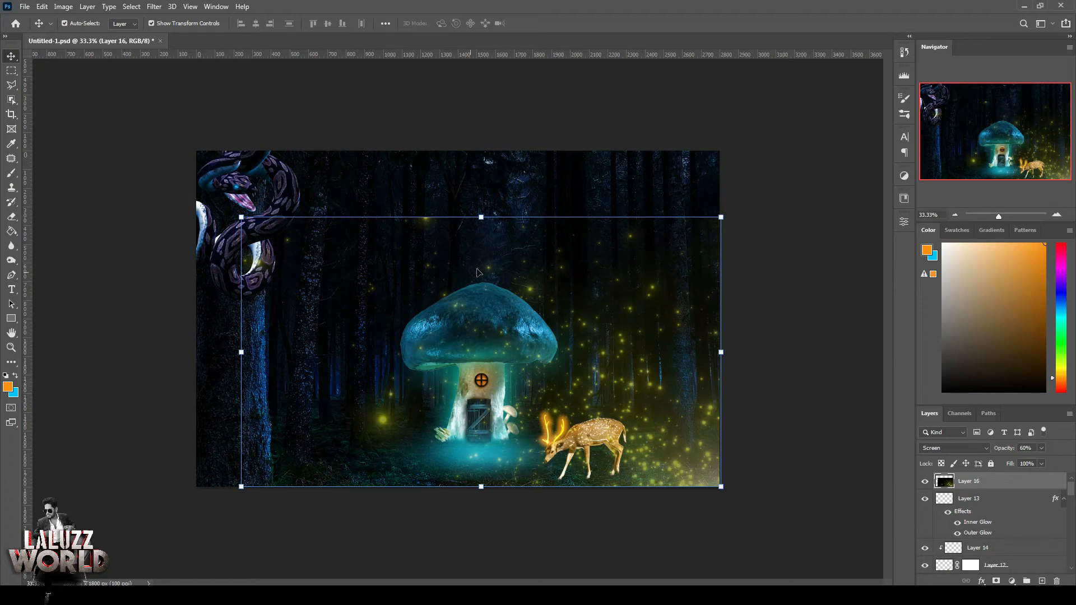
- Soften the particle layer slightly with a Gaussian Blur
left_click(154, 6)
mouse_move(192, 149)
left_click(314, 192)
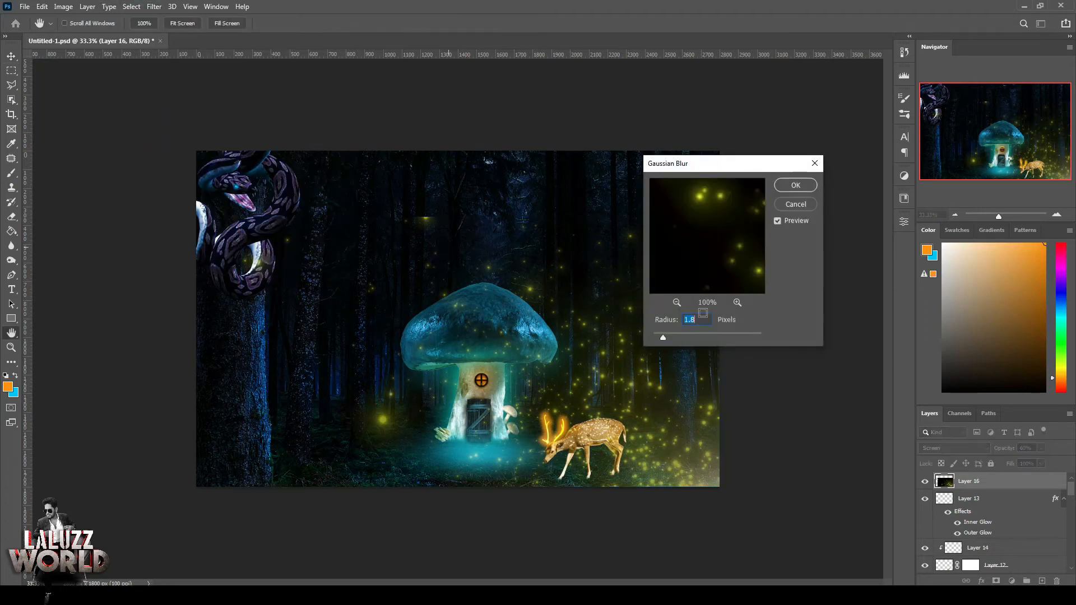
left_click_drag(687, 337, 660, 338)
key("Return")
key("v")
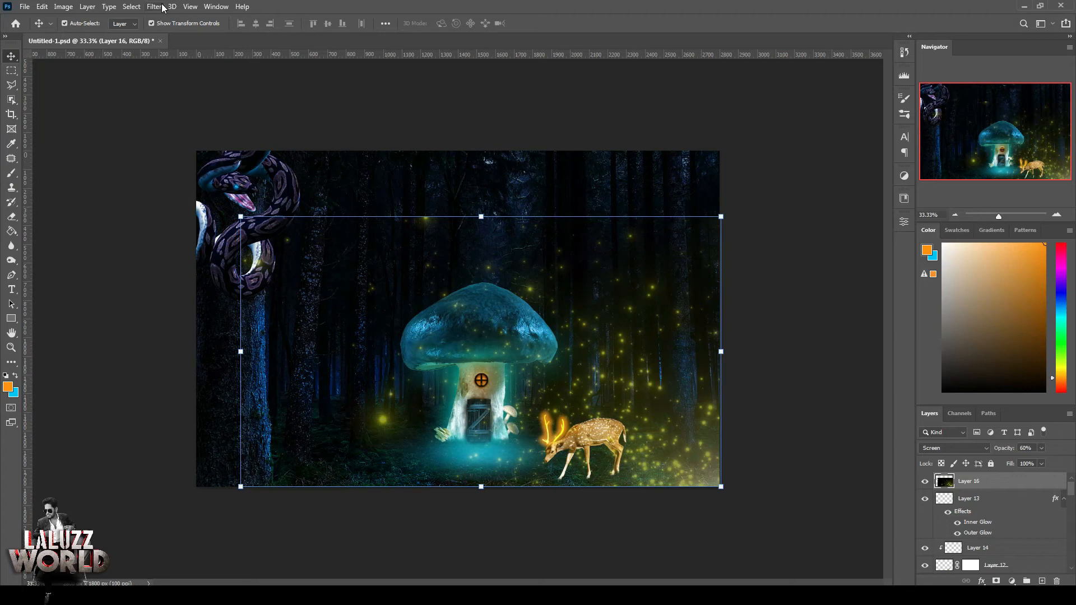
- Clip a Hue/Saturation adjustment to the particle layer and shift its hue to turn the gold particles cyan
left_click(1011, 581)
left_click(1003, 494)
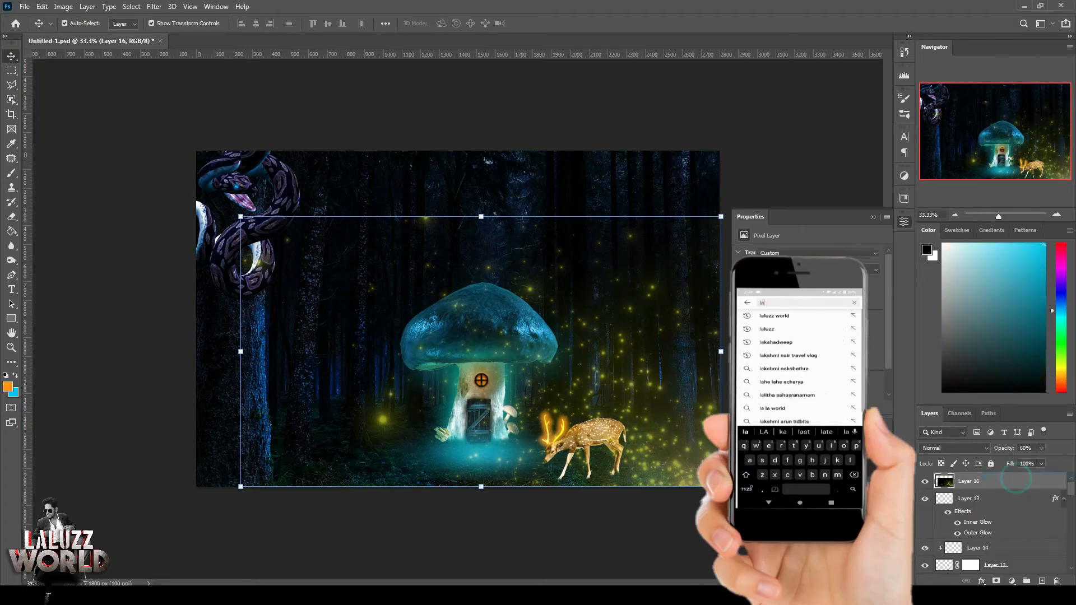
key("ctrl+alt+g")
left_click_drag(808, 294, 852, 294)
left_click(904, 221)
left_click(1020, 501)
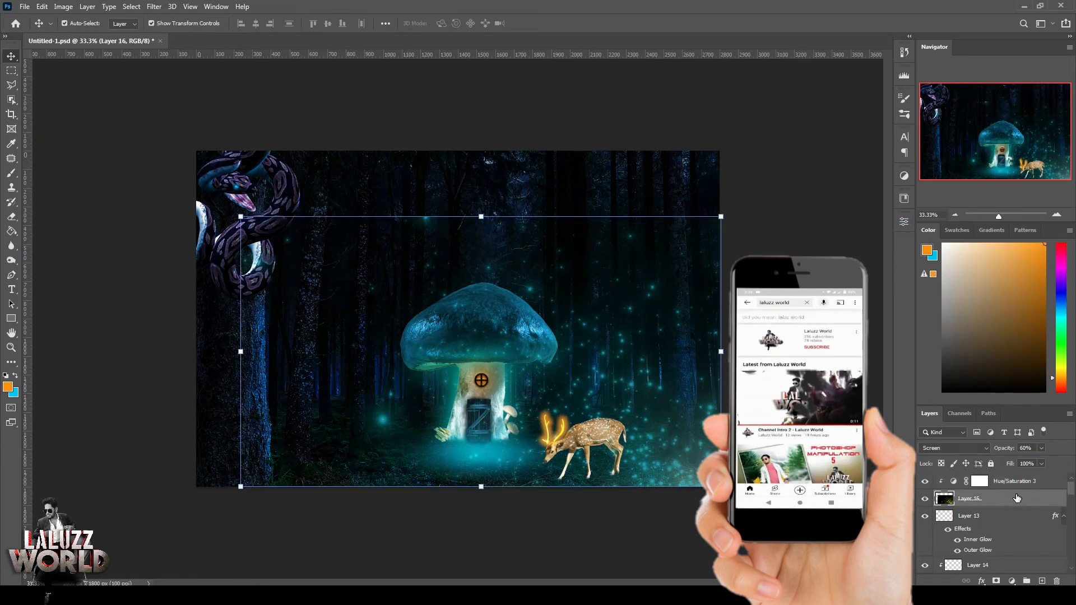
- Add a layer mask to the cyan particle layer and invert it to black to hide all the particles
left_click(996, 581)
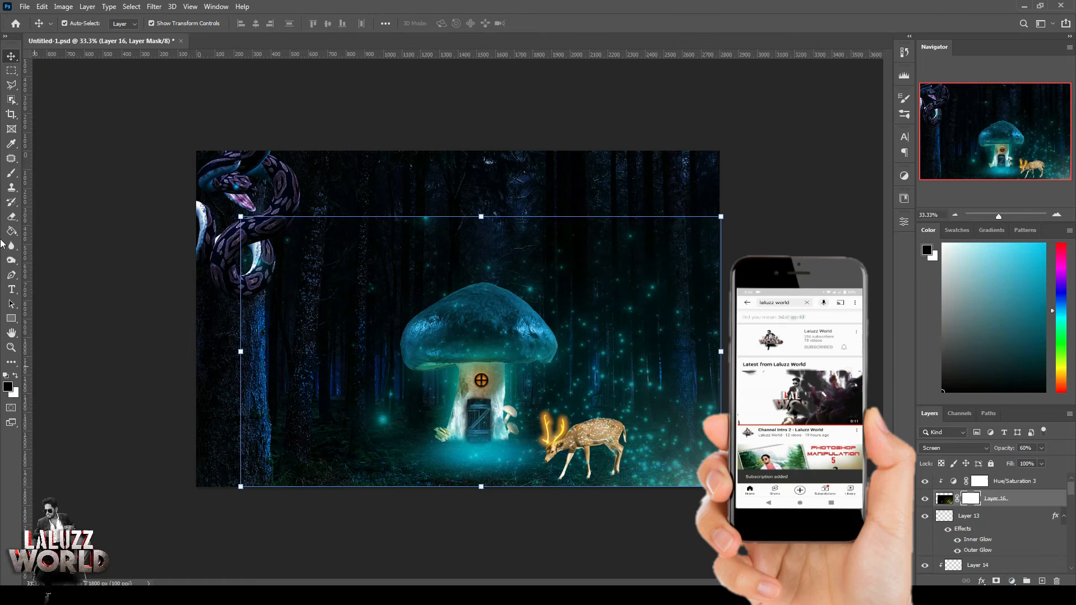
key("ctrl+i")
key("ctrl+plus")
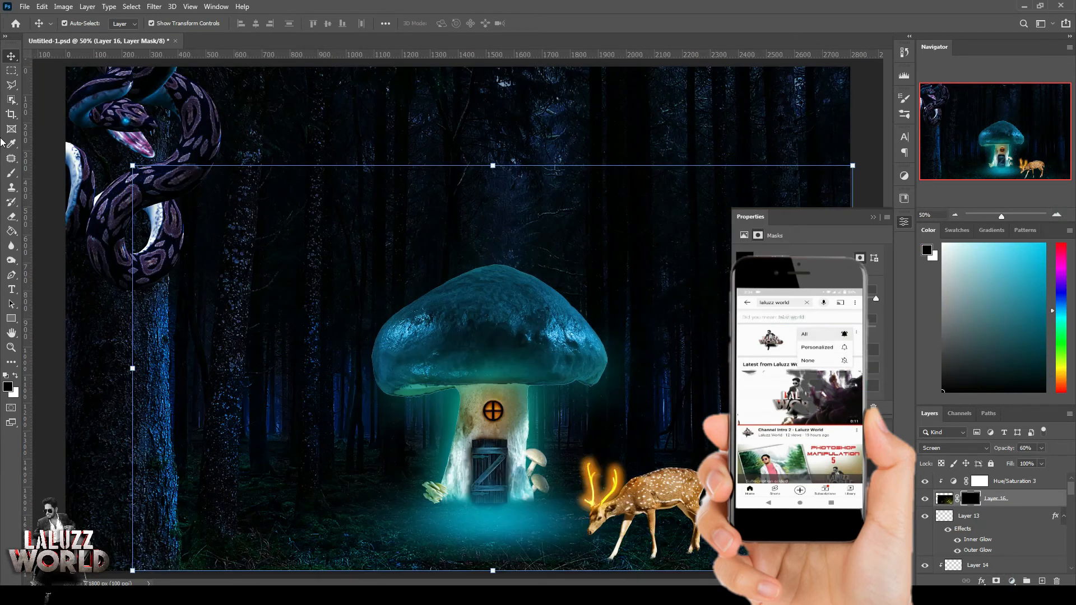
- Paint white on the particle layer's mask with a soft 400 px brush around the mushroom house's stem and base
left_click(12, 172)
key("bracketright")
key("bracketright")
key("bracketright")
key("bracketright")
key("bracketright")
key("bracketright")
key("bracketright")
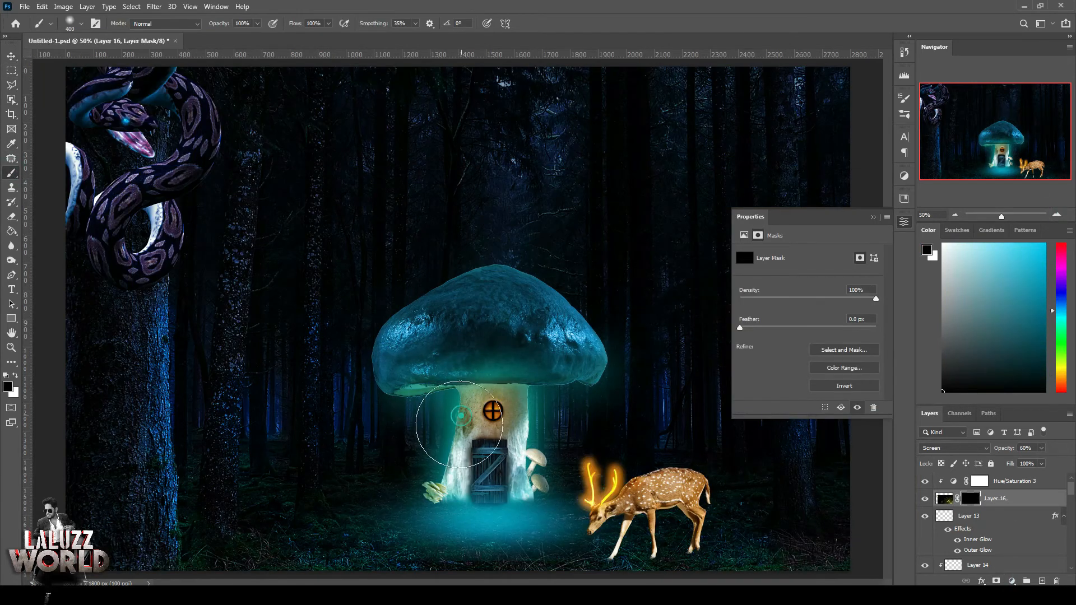
left_click(15, 374)
mouse_move(412, 451)
left_mouse_down()
mouse_move(504, 435)
mouse_move(533, 493)
left_mouse_up()
mouse_move(551, 443)
left_mouse_down()
mouse_move(511, 410)
mouse_move(429, 413)
mouse_move(442, 507)
mouse_move(396, 502)
mouse_move(448, 429)
mouse_move(411, 500)
mouse_move(428, 457)
mouse_move(553, 422)
mouse_move(455, 489)
mouse_move(652, 387)
mouse_move(643, 308)
mouse_move(272, 371)
mouse_move(349, 391)
mouse_move(382, 466)
mouse_move(275, 491)
mouse_move(254, 417)
mouse_move(304, 404)
mouse_move(349, 511)
mouse_move(380, 537)
left_mouse_up()
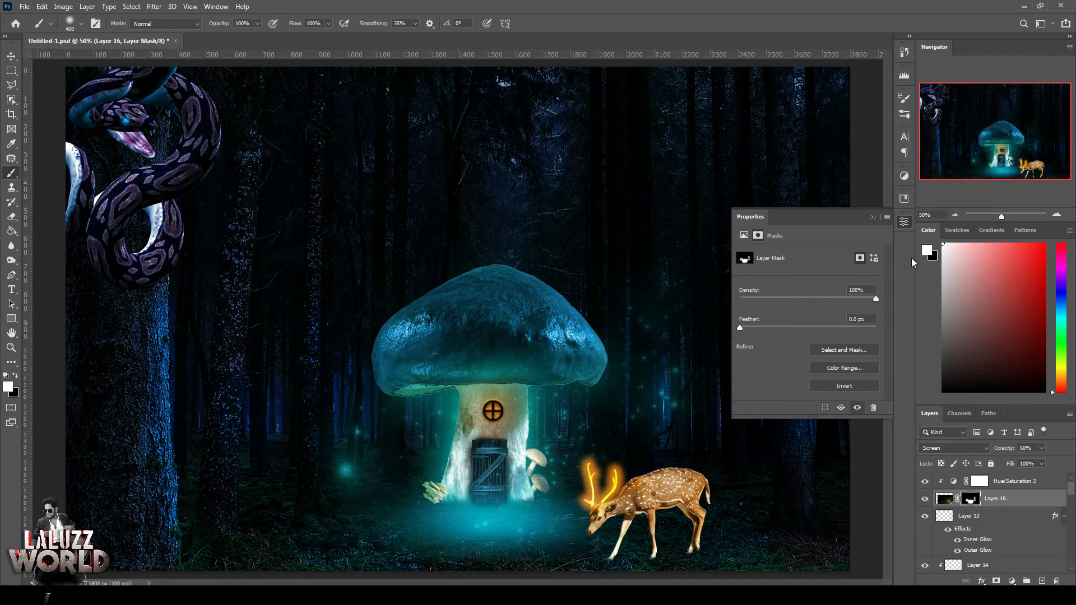
left_click(904, 222)
left_click(1057, 215)
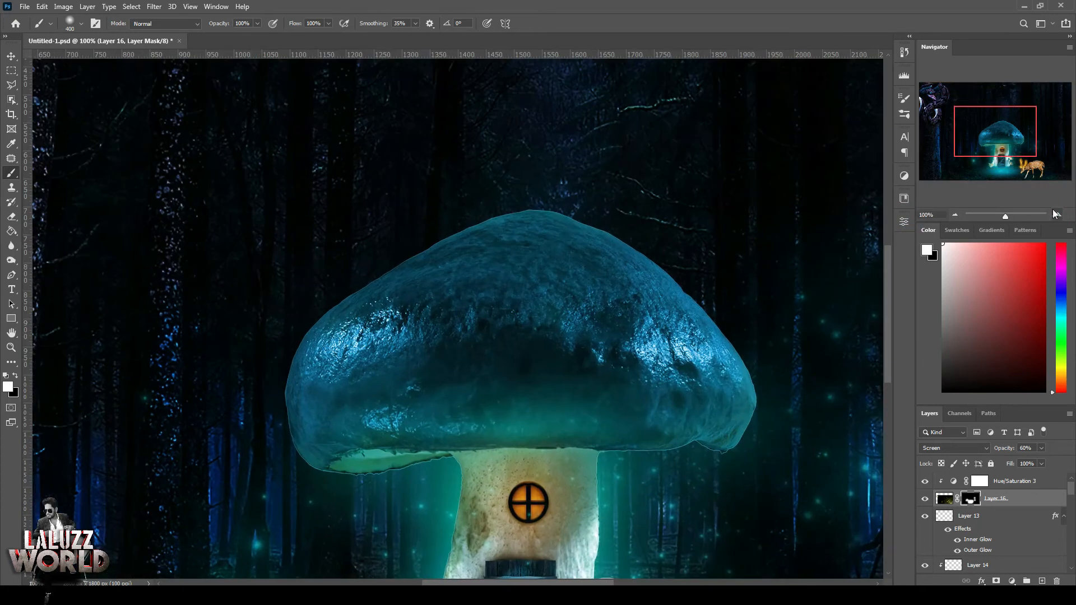
- Edit the antler layer's outer glow and set its blend mode to Linear Dodge (Add)
key("v")
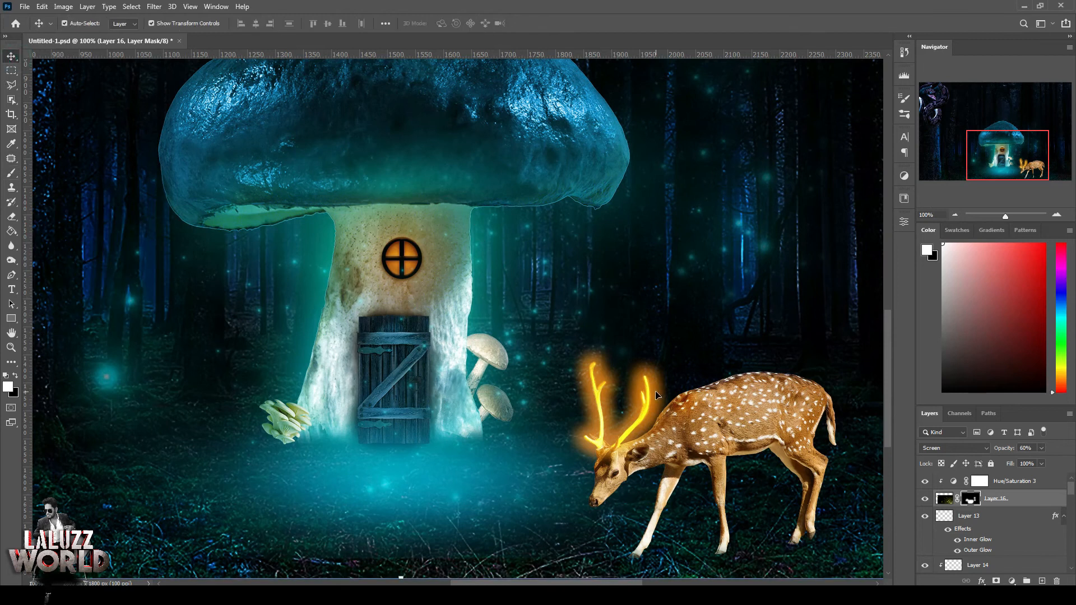
left_click(649, 402)
double_click(998, 508)
left_click(671, 510)
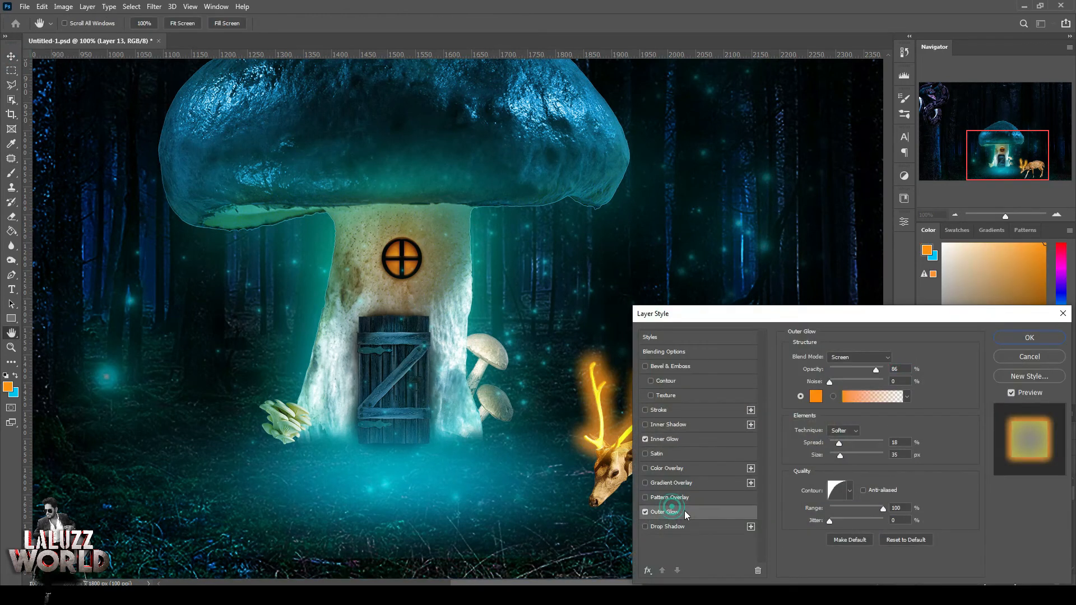
mouse_move(841, 452)
left_mouse_down()
mouse_move(862, 445)
mouse_move(843, 449)
left_mouse_up()
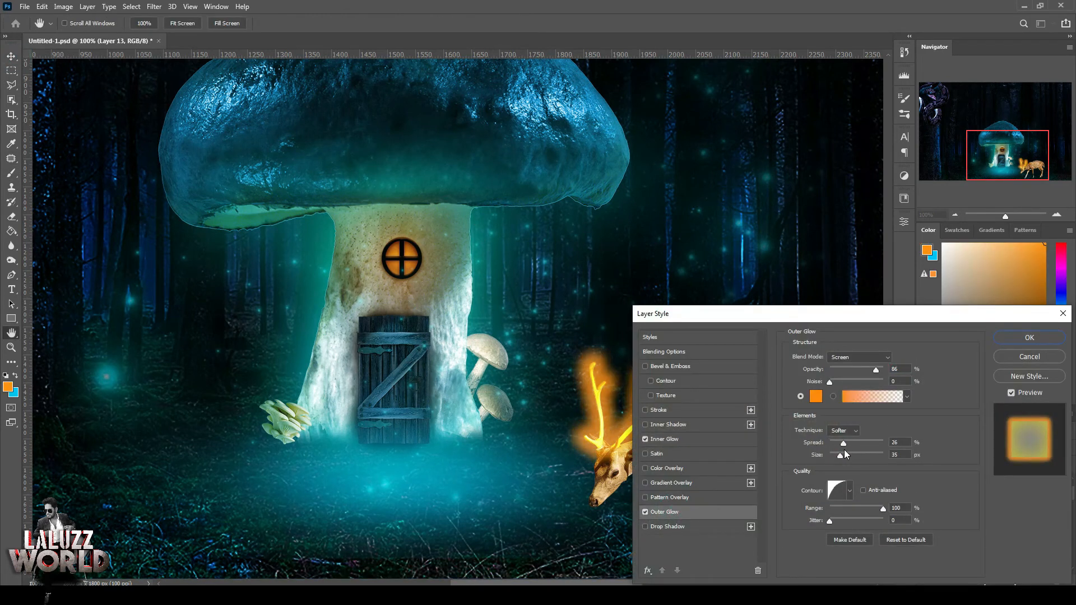
left_click(882, 357)
left_click(852, 418)
- Set the antlers' outer glow to 81% opacity, 22% spread and 76 px size
mouse_move(729, 313)
left_mouse_down()
mouse_move(806, 234)
mouse_move(790, 205)
left_mouse_up()
left_click_drag(907, 335, 907, 335)
left_click_drag(901, 348, 906, 353)
left_click_drag(890, 274, 934, 264)
left_click_drag(906, 335, 902, 336)
left_click_drag(906, 348, 910, 352)
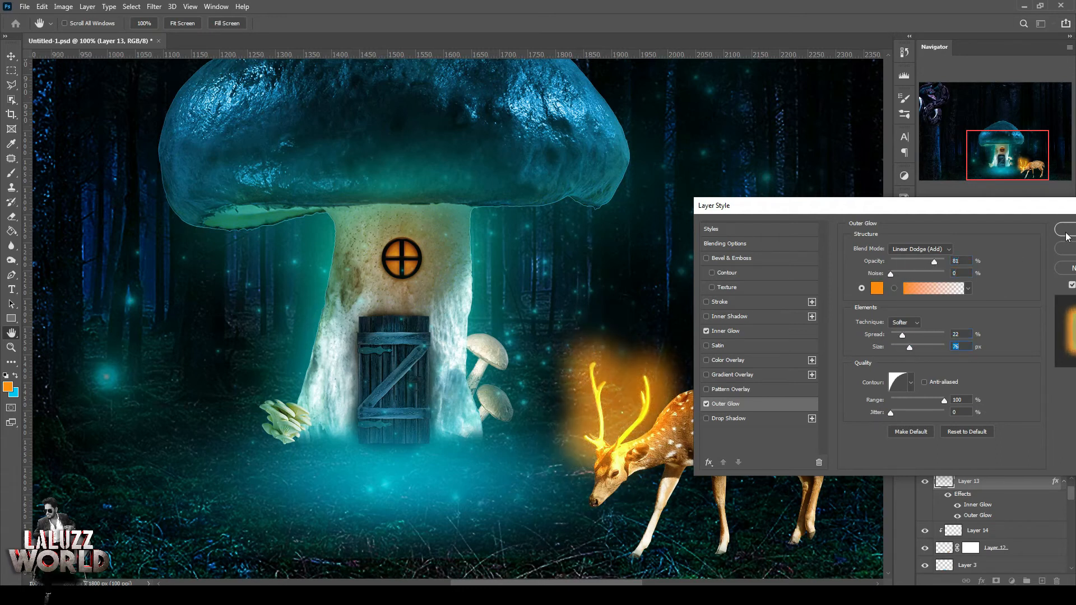
left_click(1065, 231)
- Dab tiny orange specks around the deer's antlers on a new layer above the antler glow
left_click(1041, 581)
key("b")
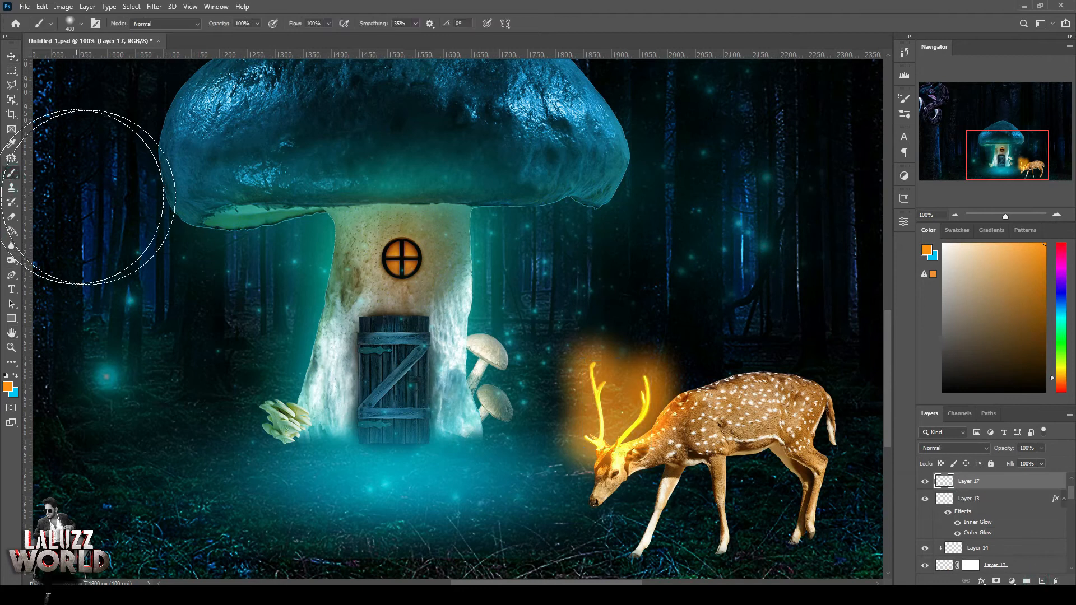
key("bracketleft")
key("bracketleft")
key("bracketleft")
key("bracketleft")
key("bracketleft")
key("bracketleft")
key("bracketleft")
key("bracketleft")
key("bracketleft")
key("bracketleft")
key("bracketleft")
key("bracketleft")
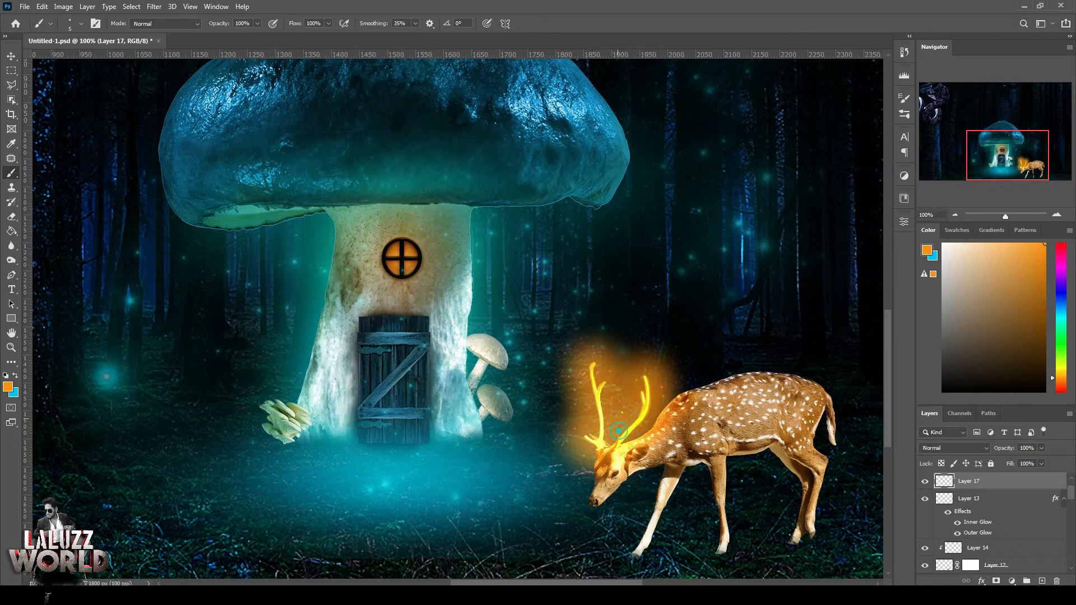
left_click(642, 363)
left_click(670, 322)
left_click(633, 328)
key("ctrl+minus")
key("ctrl+minus")
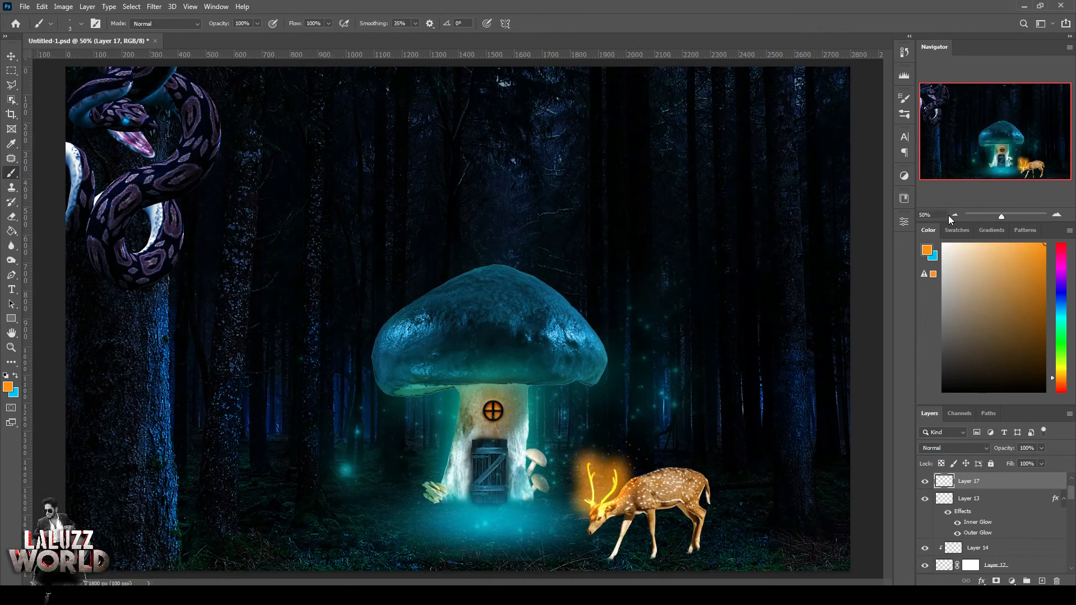
left_click(954, 215)
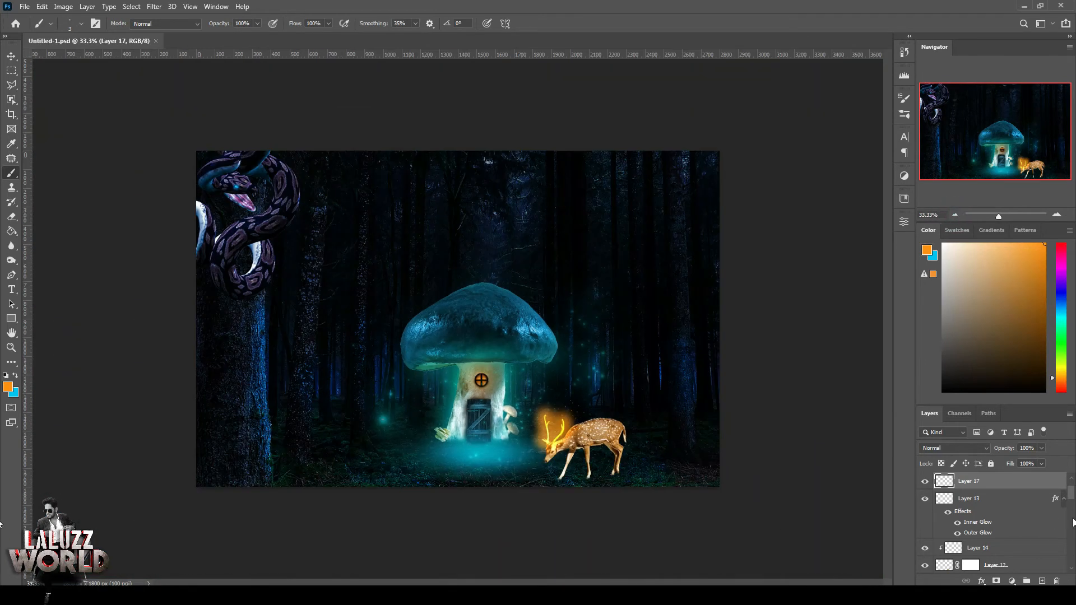
- Add a new layer directly beneath the deer layer and set the brush color to black
scroll(1071, 500, "up", 2)
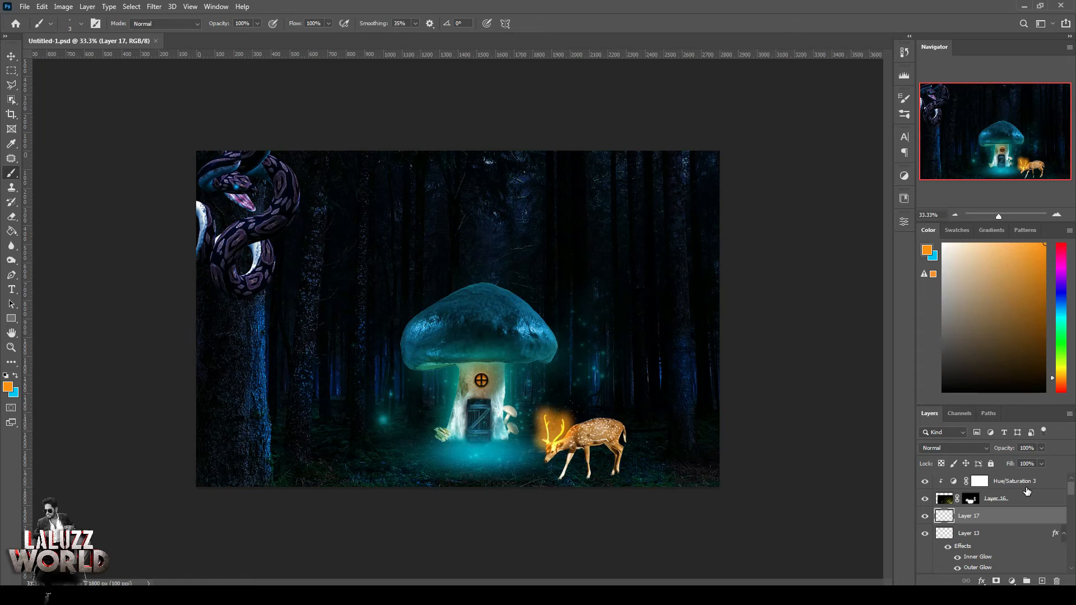
key("v")
scroll(1026, 492, "down", 3)
left_click(1000, 496)
left_click(1000, 512)
left_click(1042, 580)
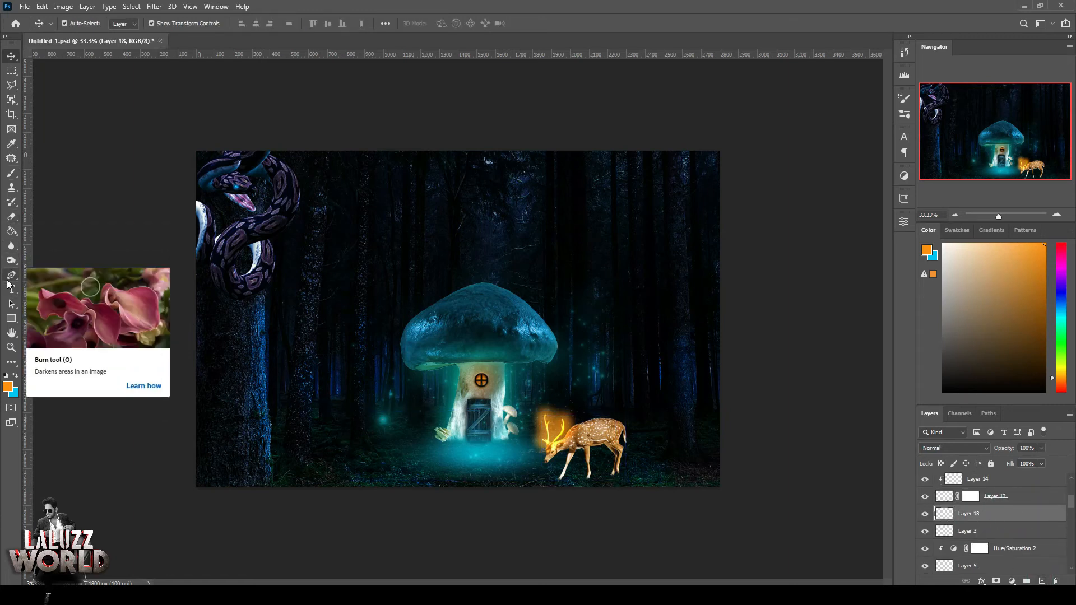
left_click(12, 173)
left_click(8, 388)
left_click_drag(728, 490, 705, 531)
left_click(959, 383)
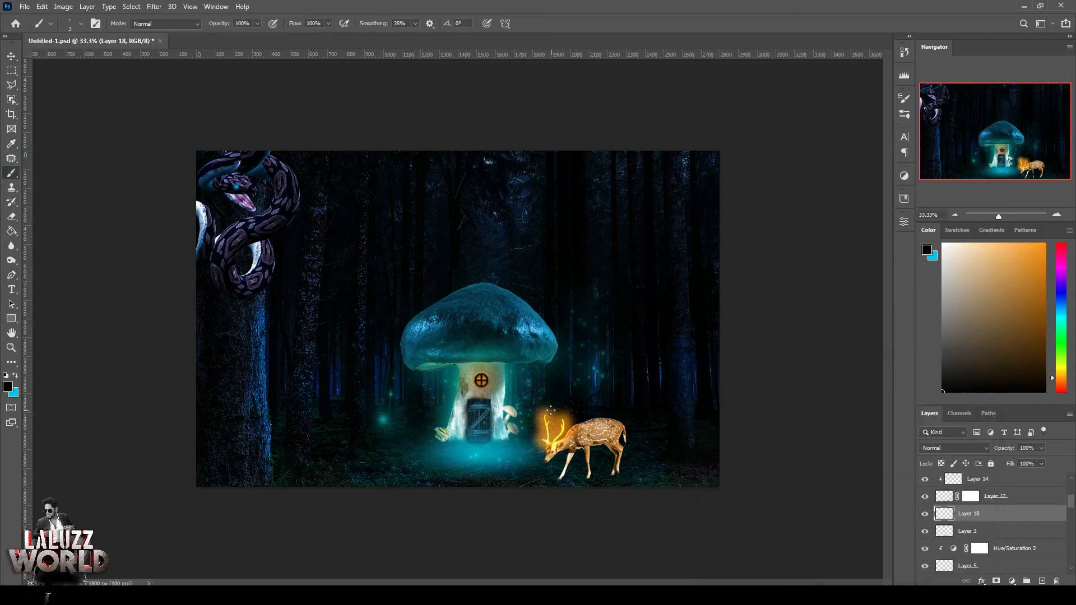
left_click(11, 56)
left_click_drag(382, 415, 400, 438)
key("ctrl+z")
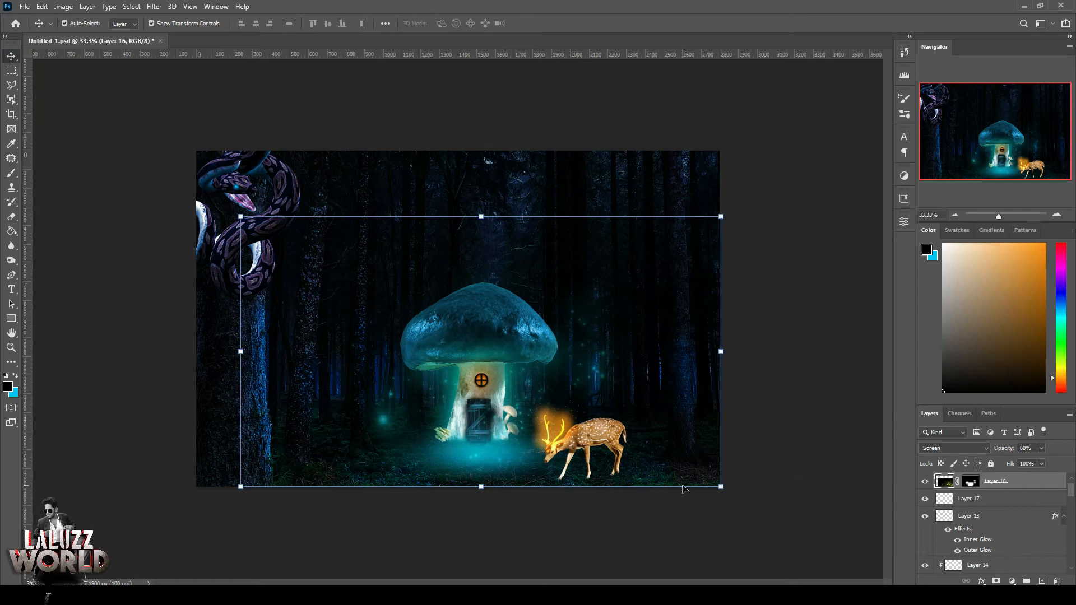
- Move and stretch the black shadow on the layer beneath the deer into a wide strip under its hooves
left_click(605, 439)
left_click(1070, 563)
left_click(986, 497)
left_click(495, 393)
left_click_drag(500, 414, 630, 427)
left_click_drag(652, 436, 718, 436)
left_click_drag(609, 436, 559, 436)
left_click_drag(647, 438, 585, 460)
left_click_drag(506, 481, 478, 477)
left_click_drag(667, 475, 679, 475)
key("Return")
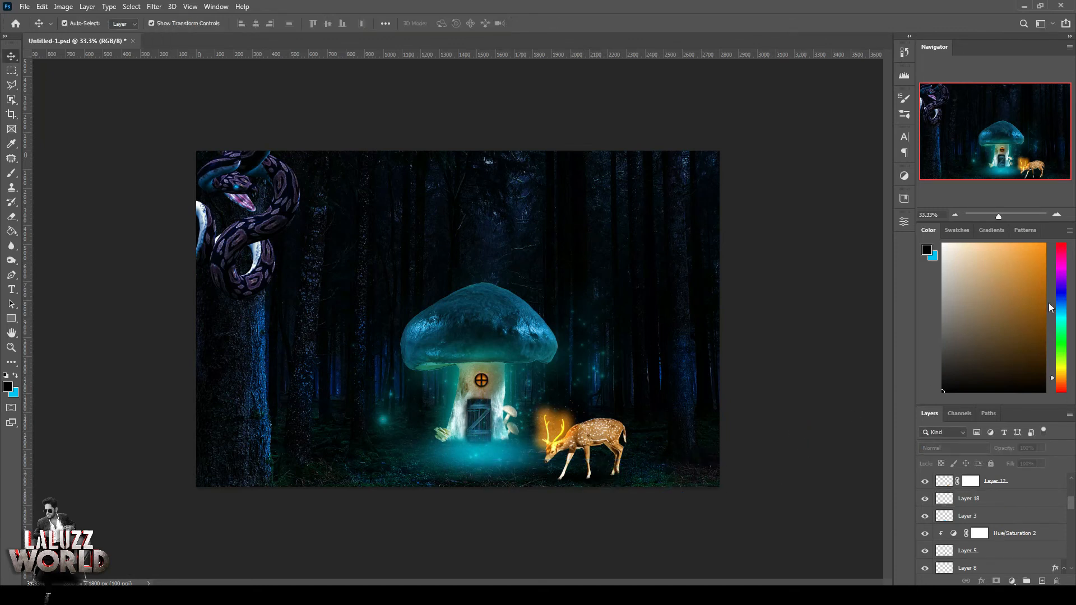
- Clip a new layer to the deer layer and fill it with 50% gray
key("ctrl+plus")
left_click(667, 490)
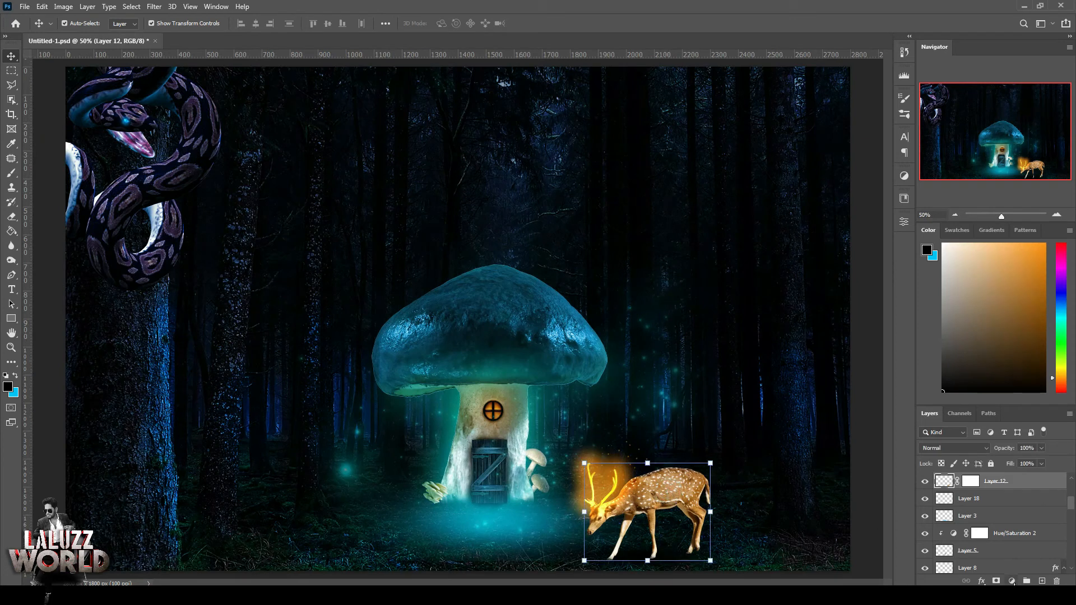
left_click(1041, 581)
key("ctrl+alt+g")
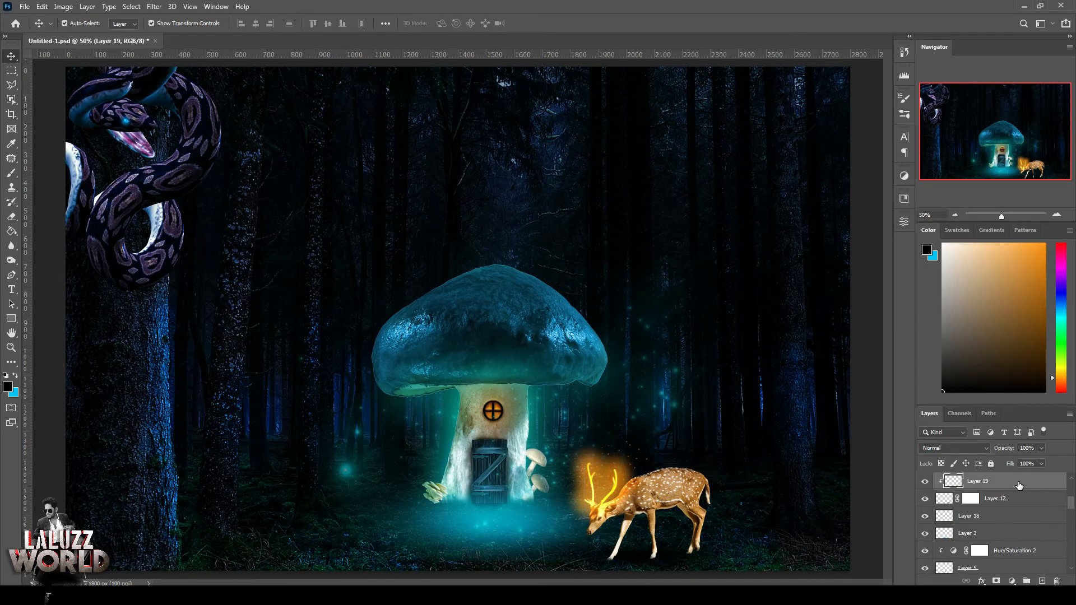
key("shift+F5")
key("Return")
- Set the deer's gray layer to Soft Light and burn the underside and legs using Midtones at 50% exposure
left_click(961, 448)
left_click(941, 457)
left_click(12, 260)
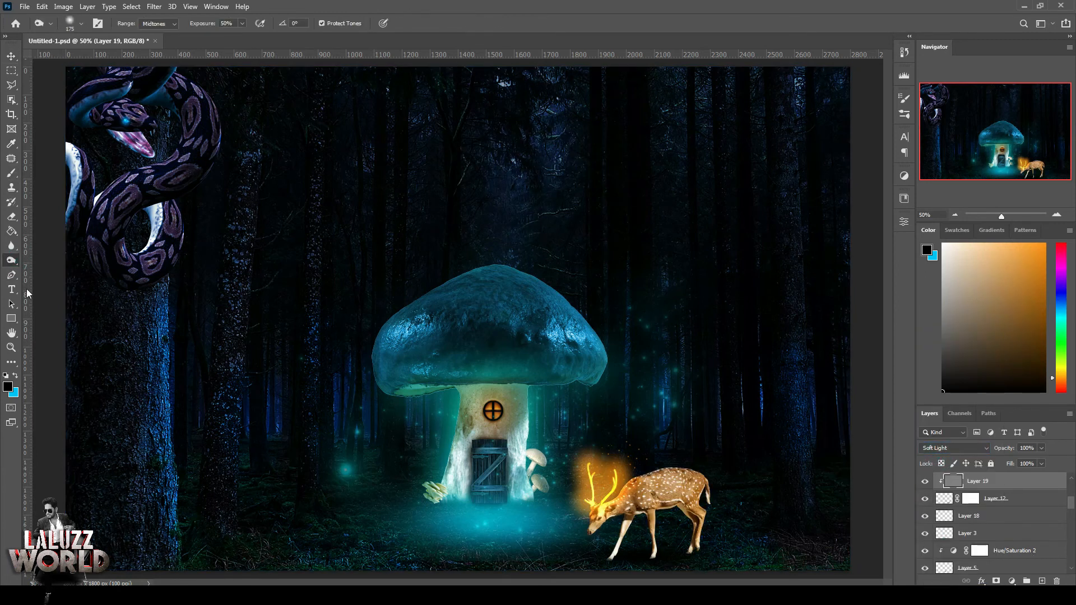
left_click(680, 522)
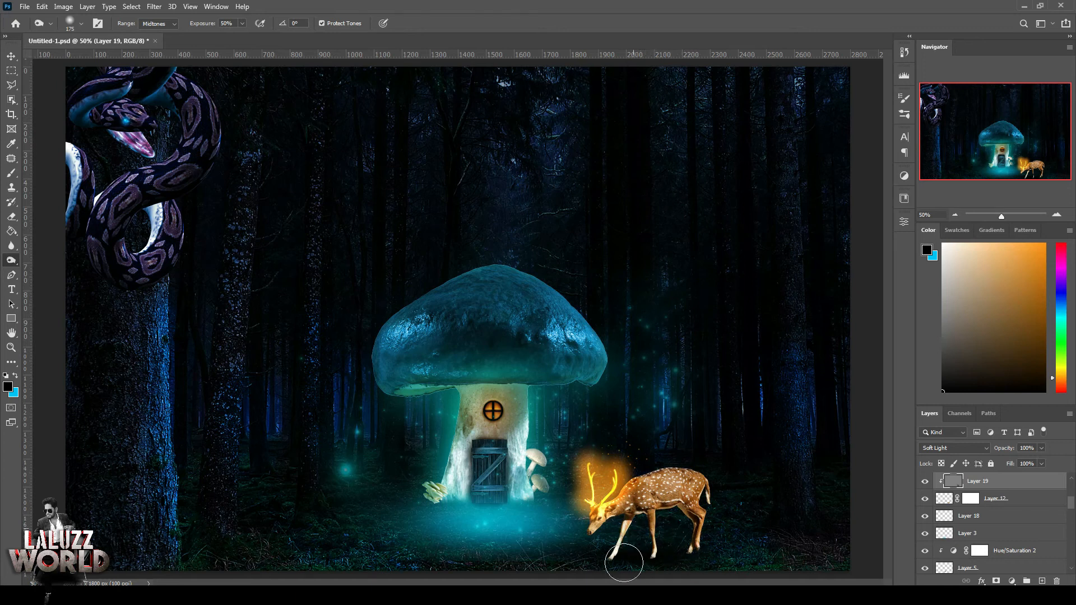
- Apply the Camera Raw filter to the deer layer with exposure -0.50, contrast +41, shadows -23 and texture +16
left_click(944, 498)
left_click(154, 7)
left_click(224, 89)
left_click_drag(888, 161, 903, 177)
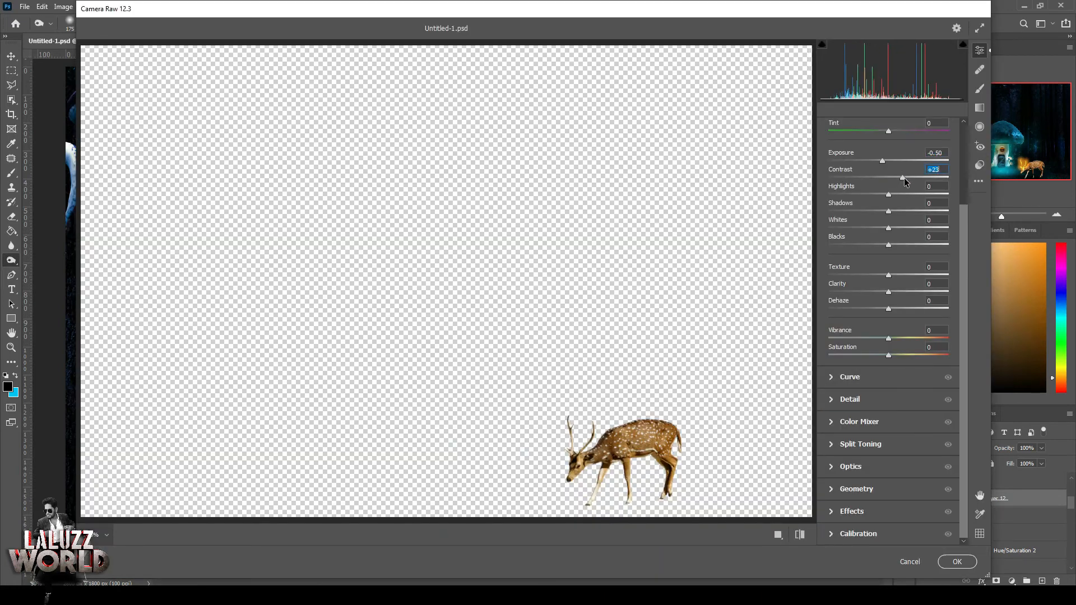
left_click_drag(903, 177, 913, 177)
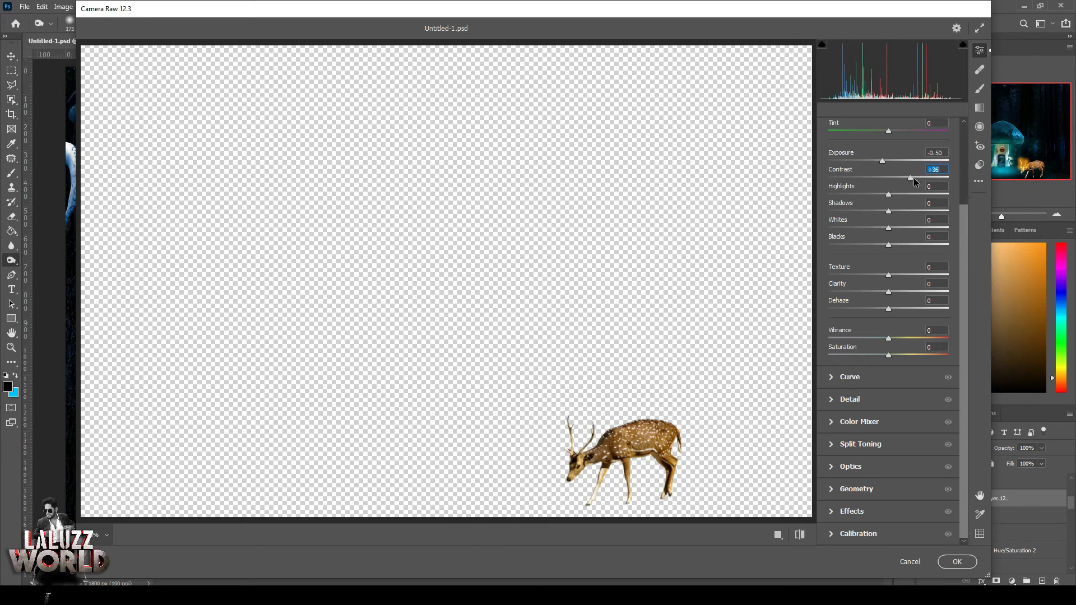
left_click_drag(888, 211, 874, 211)
left_click_drag(888, 288, 901, 288)
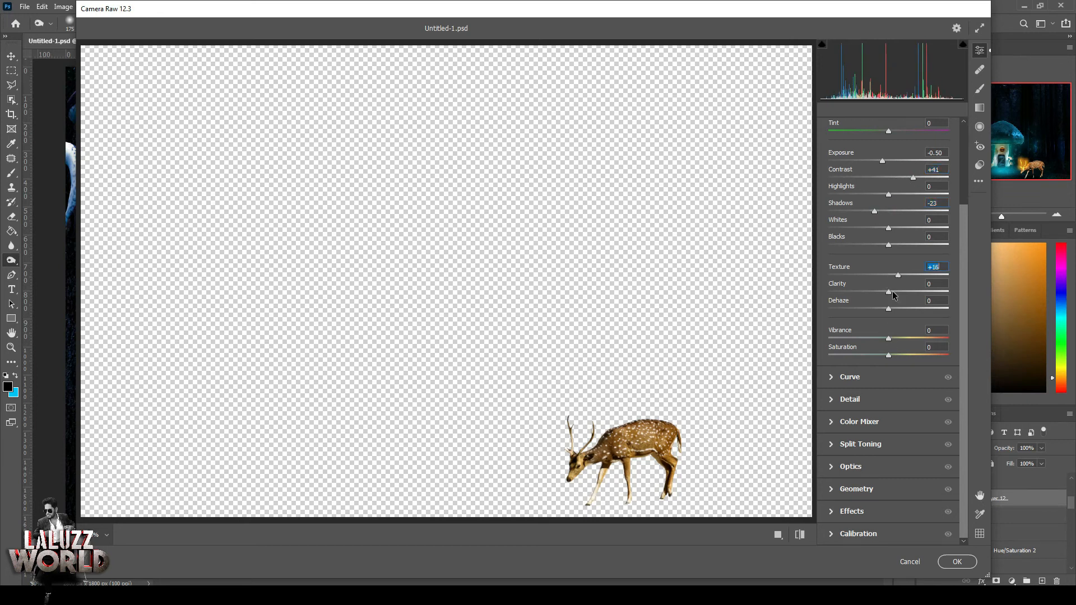
left_click(957, 562)
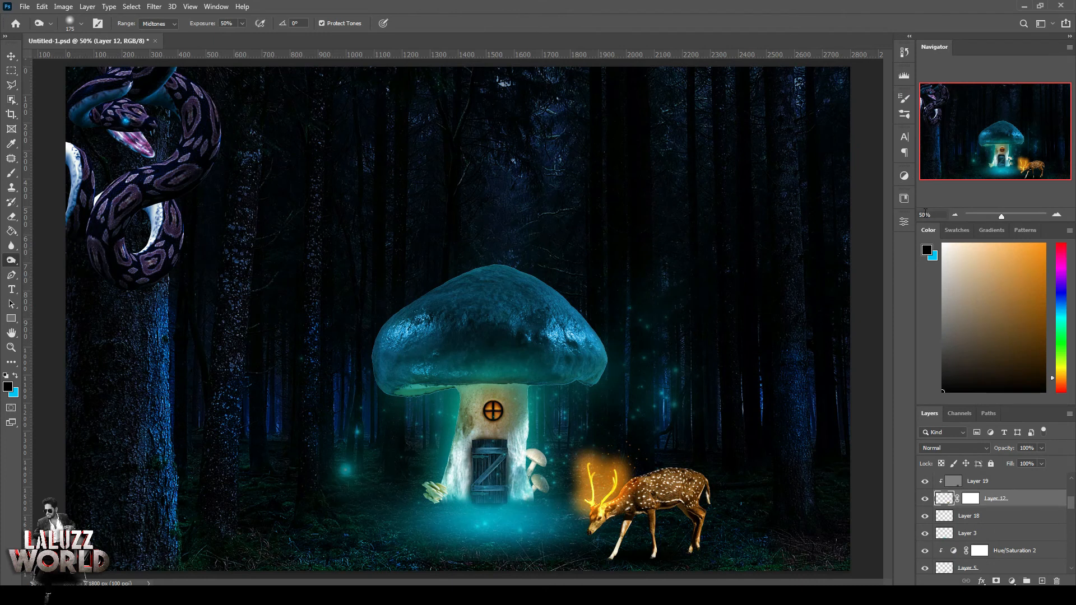
- Clip a new layer to the snake layer and fill it with 50% gray
key("ctrl+minus")
key("v")
left_click(302, 207)
right_click(986, 564)
left_click(961, 304)
key("shift+F5")
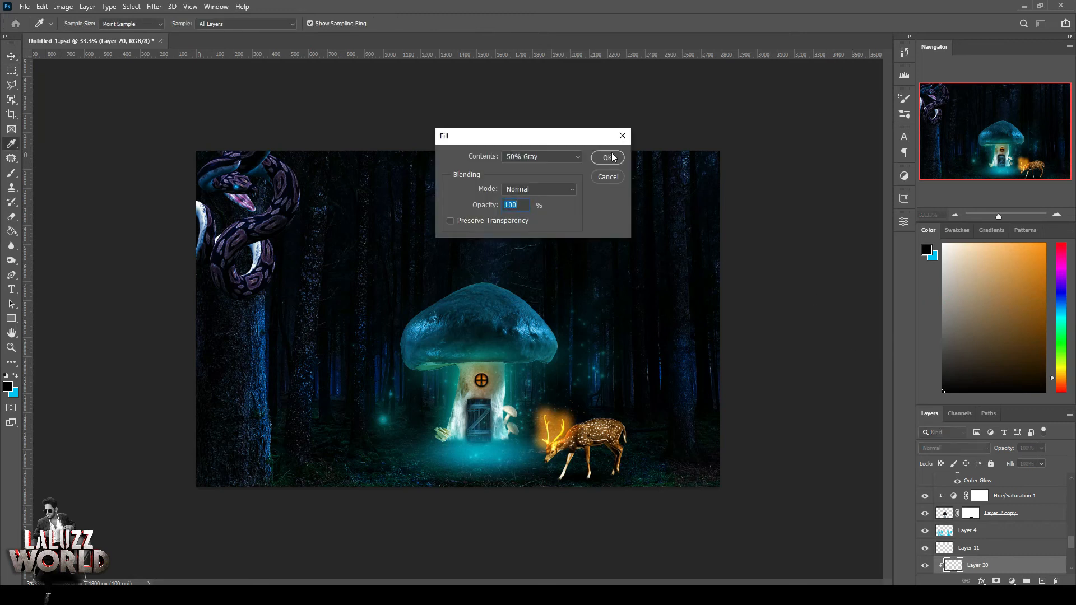
key("Return")
- Set the snake's gray layer to Soft Light and burn the snake's coils, using 54% exposure and the Shadows range
left_click(953, 448)
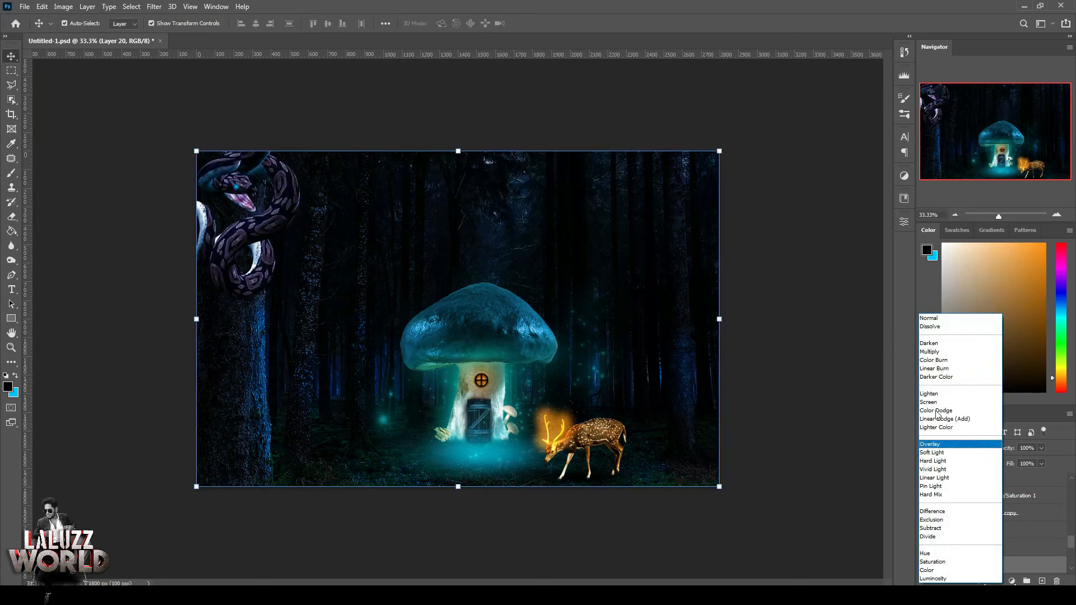
left_click(932, 452)
left_click(11, 260)
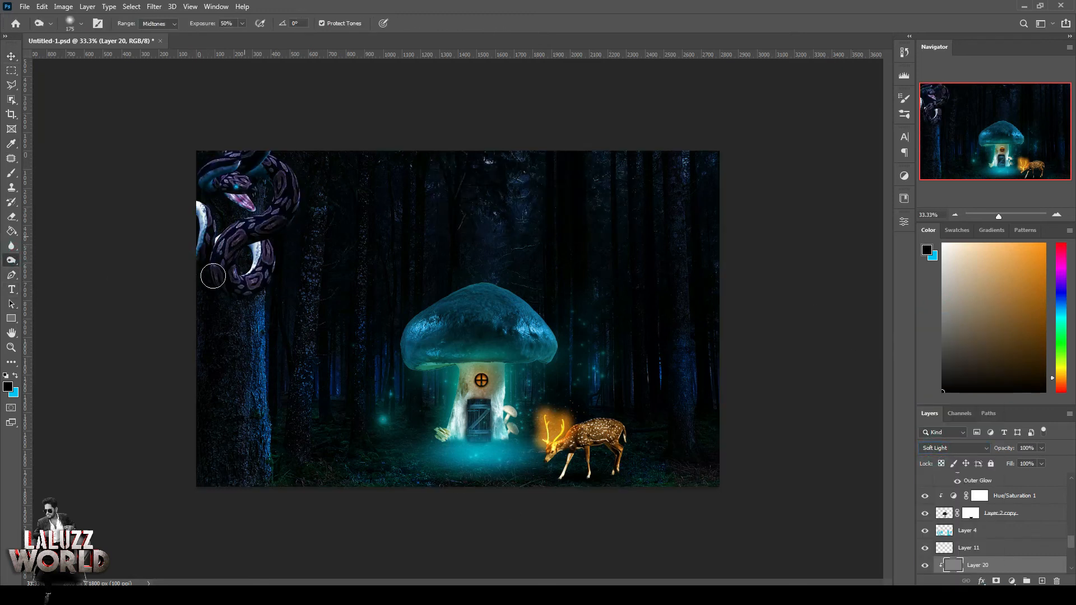
key("5")
key("4")
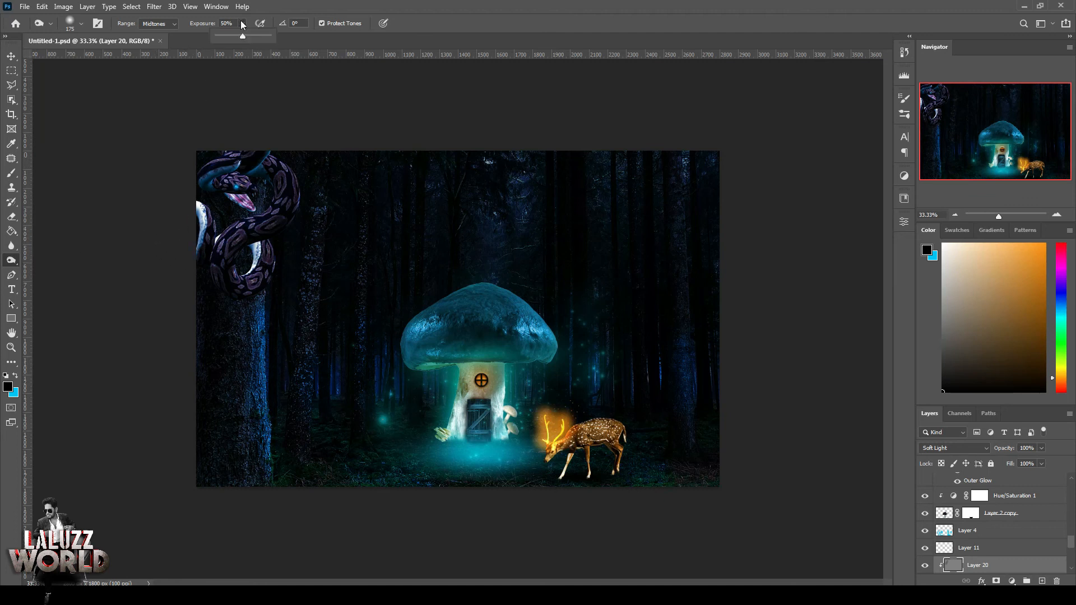
left_click(164, 24)
left_click(166, 34)
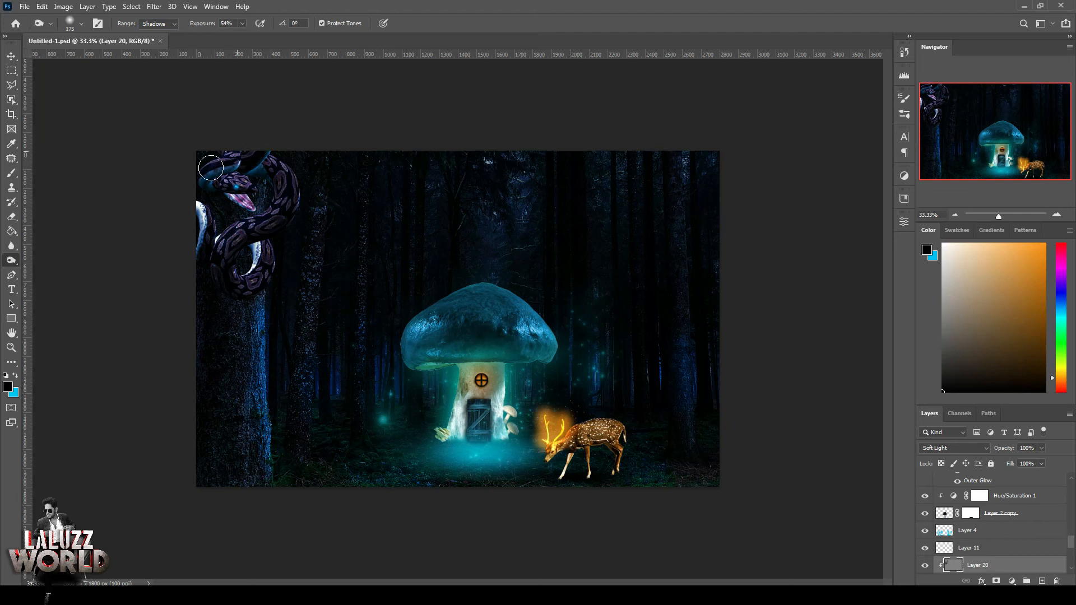
- Continue burning the snake with the range set to Midtones, and switch to the Dodge tool
left_click(159, 24)
left_click(159, 50)
left_click(174, 24)
left_click(163, 42)
right_click(14, 267)
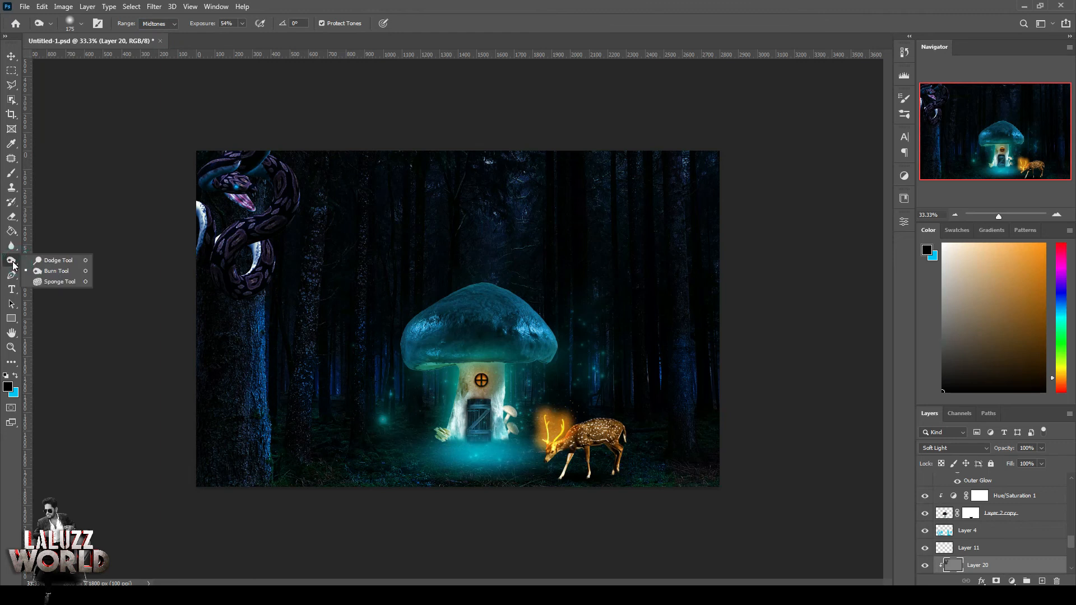
left_click(50, 258)
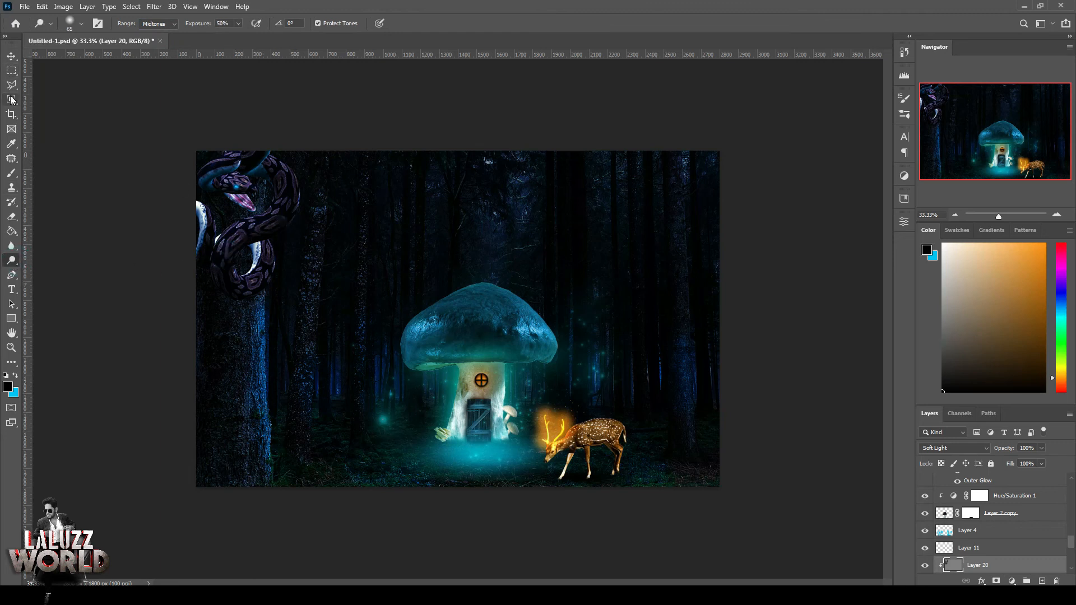
- Group the mushroom house layers Layer 2, Hue/Saturation 1 and Layer 2 copy
key("v")
left_click(502, 375)
right_click(499, 362)
left_click(503, 371)
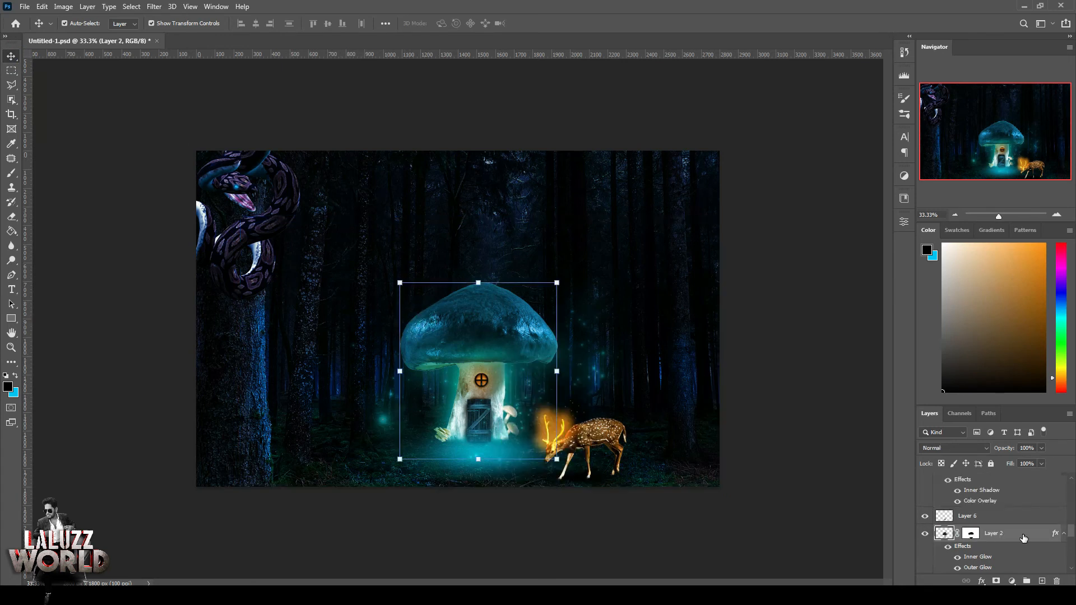
scroll(1074, 534, "down", 3)
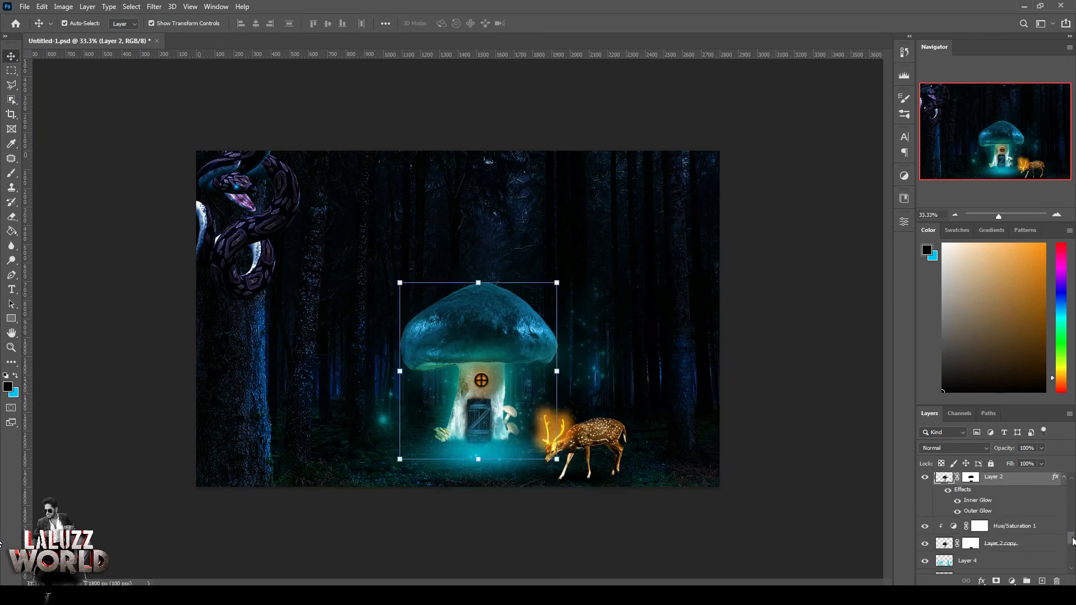
left_click(1045, 547)
left_click(1026, 580)
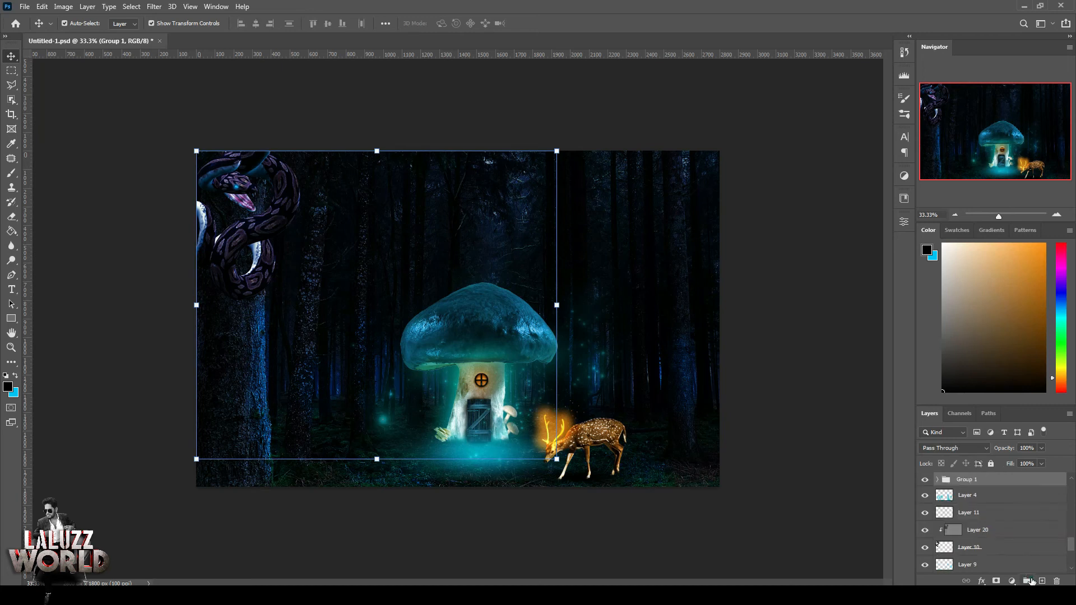
- Clip a new layer to the mushroom group and fill it with 50% gray
left_click(925, 536)
left_click(924, 536)
left_click(1041, 580)
right_click(1002, 550)
left_click(976, 289)
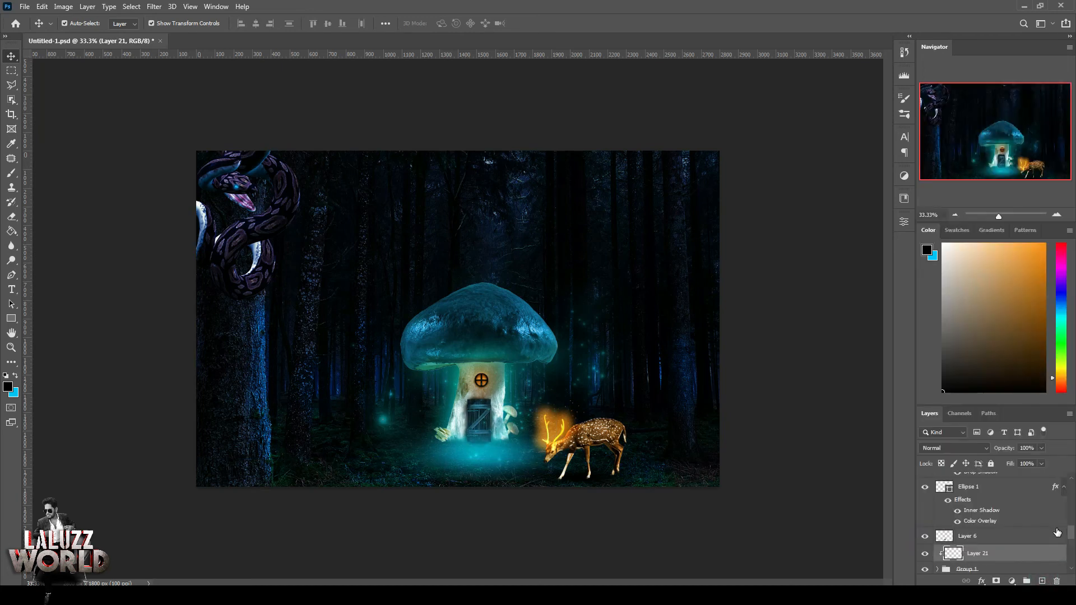
key("shift+F5")
left_click(605, 159)
key("v")
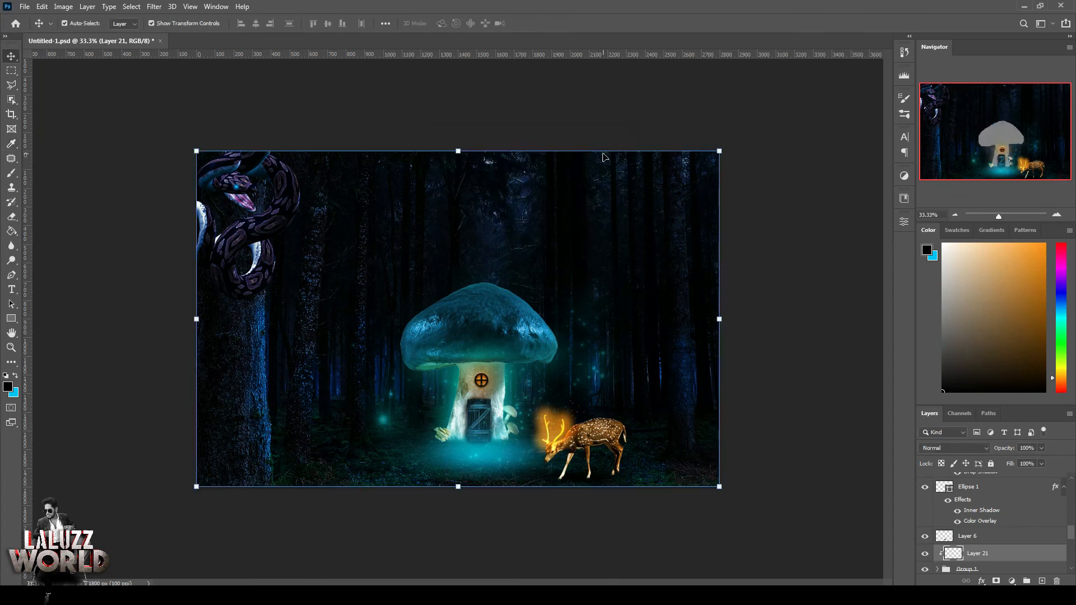
- Set the mushroom's gray layer to Soft Light and burn the cap at 54% exposure in the Midtones range
left_click(952, 448)
left_click(932, 452)
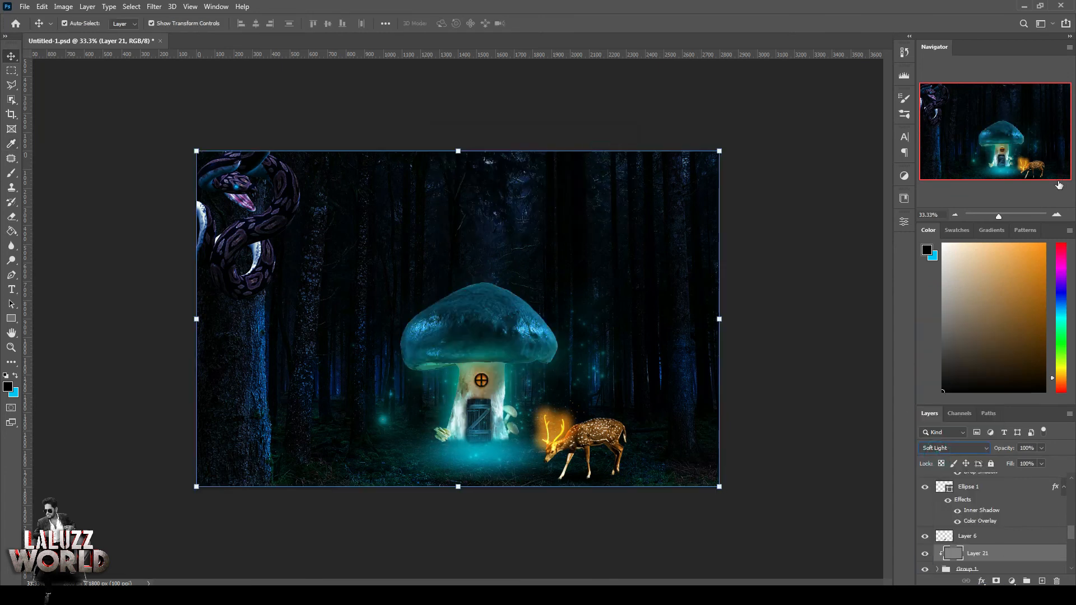
key("ctrl+plus")
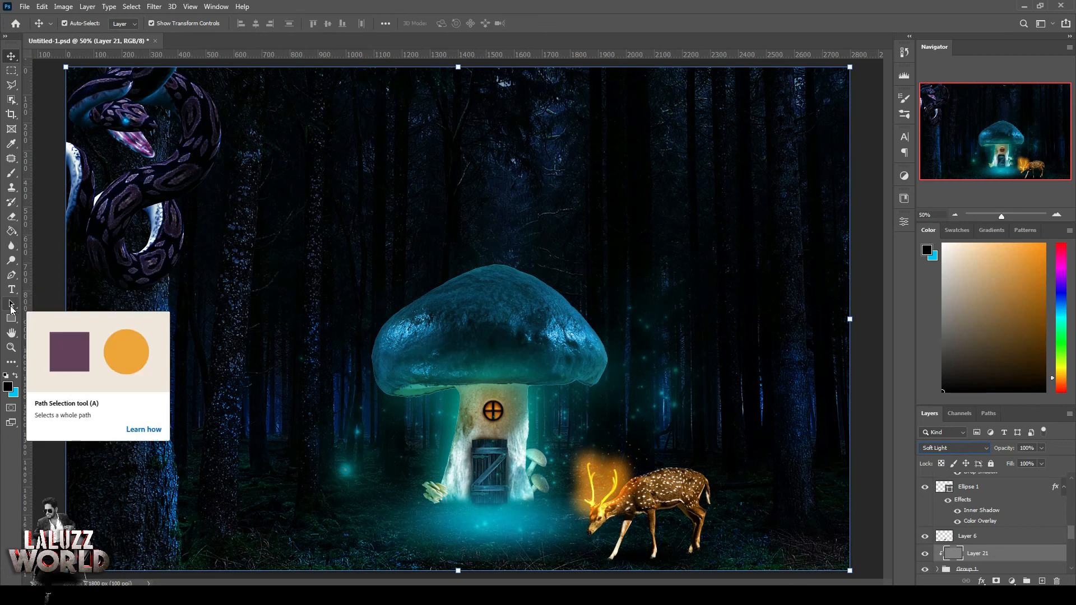
left_click(12, 260)
left_click(54, 269)
left_click_drag(476, 378, 526, 373)
mouse_move(524, 285)
left_mouse_down()
mouse_move(490, 270)
mouse_move(549, 288)
left_mouse_up()
- Raise the Burn exposure to 68% and darken the stem just below the cap and the cap's lower edge
key("6")
key("8")
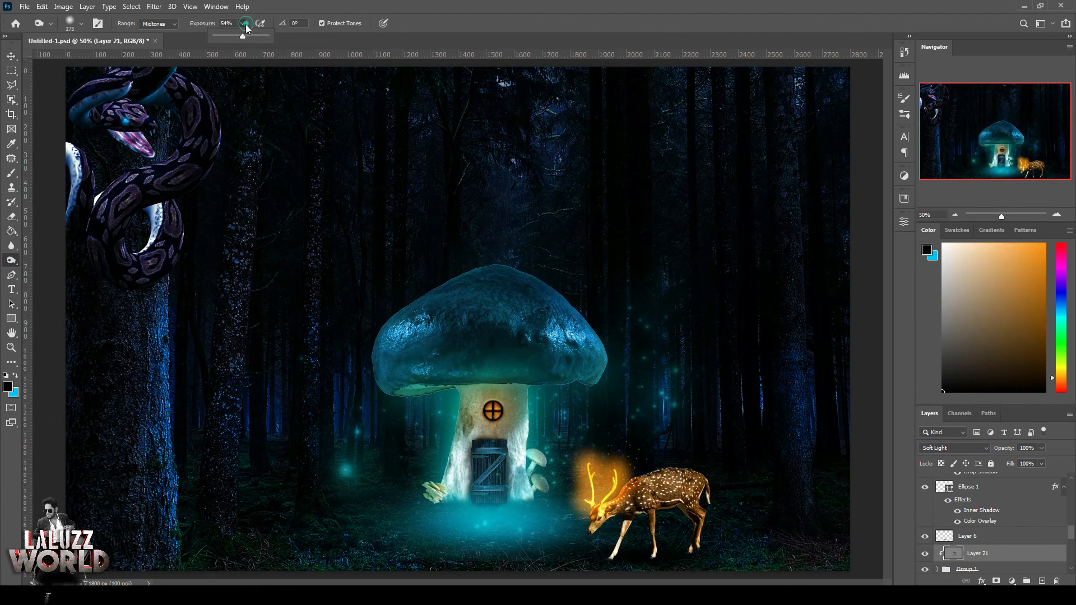
mouse_move(525, 411)
left_mouse_down()
mouse_move(521, 462)
mouse_move(532, 388)
left_mouse_up()
left_click_drag(446, 396, 452, 418)
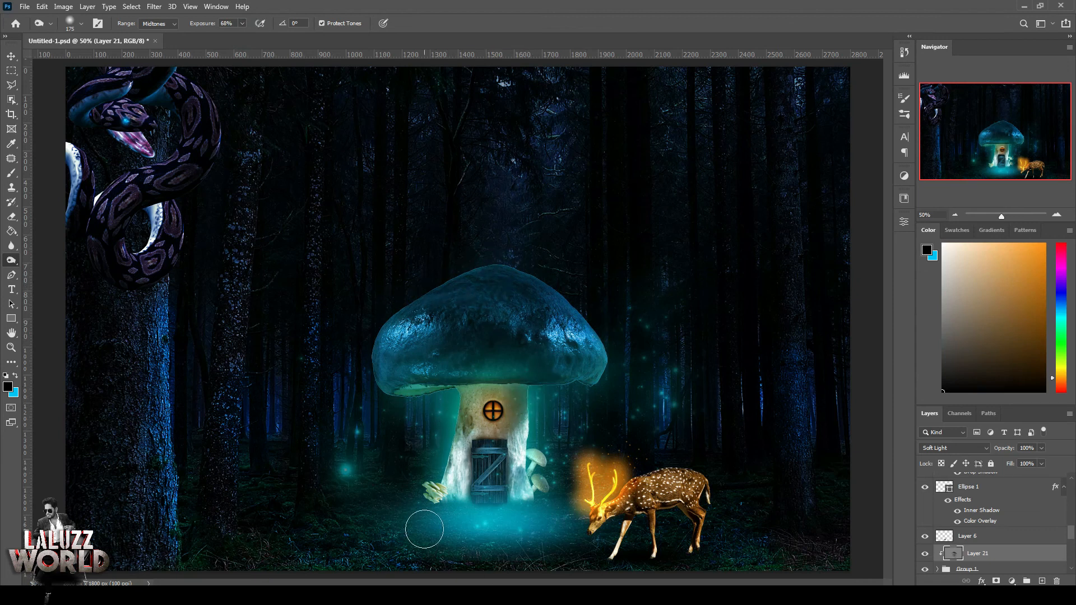
left_click(565, 383)
left_click(13, 55)
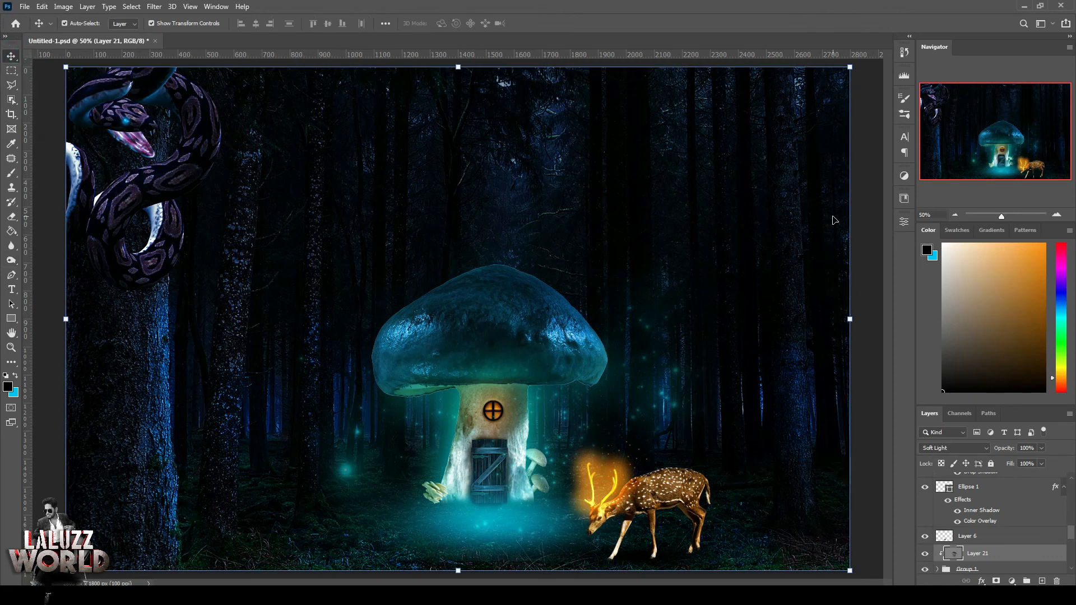
- Blur the lower-left edge of the mushroom cap on Layer 2 with the Blur tool at 50% strength
left_click(12, 245)
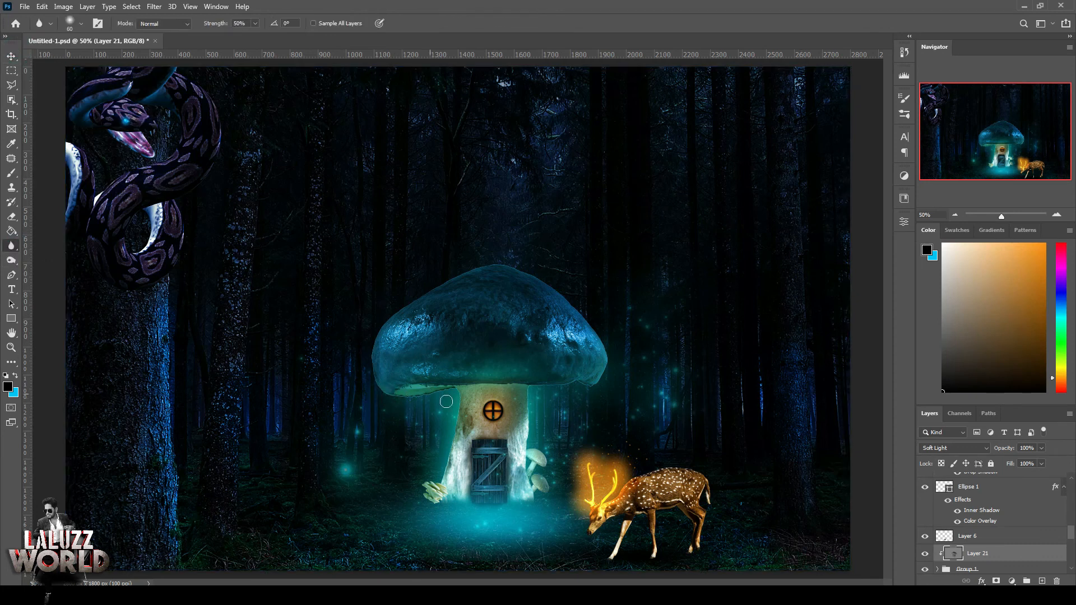
left_click(937, 569)
scroll(997, 538, "down", 3)
left_click(943, 514)
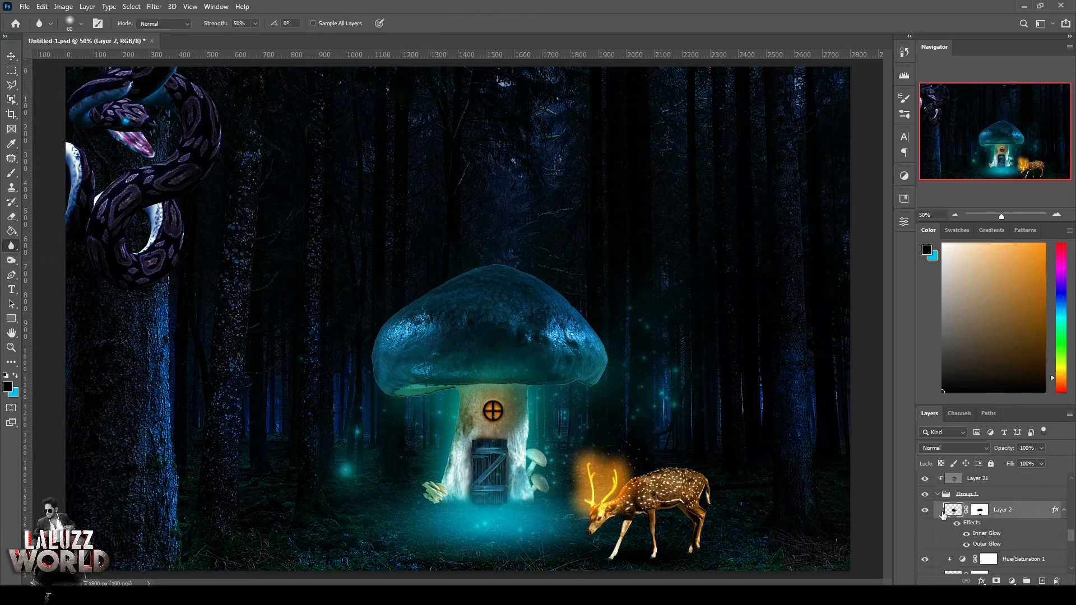
left_click_drag(391, 393, 445, 392)
left_click(954, 214)
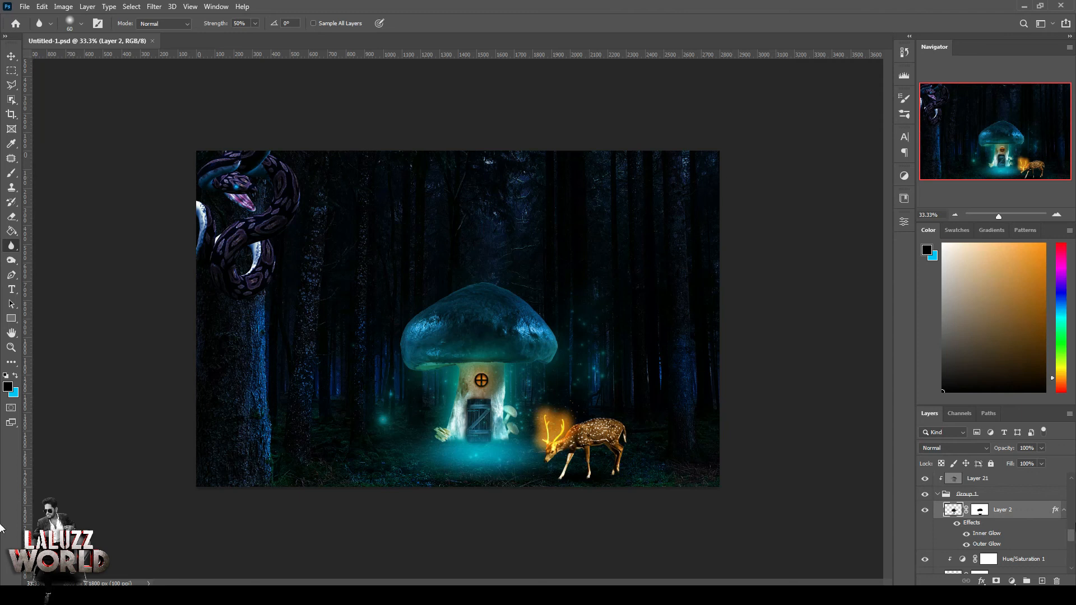
- Add a new layer above Hue/Saturation 3 and set the background color to white
scroll(1009, 515, "up", 3)
left_click(1049, 481)
key("v")
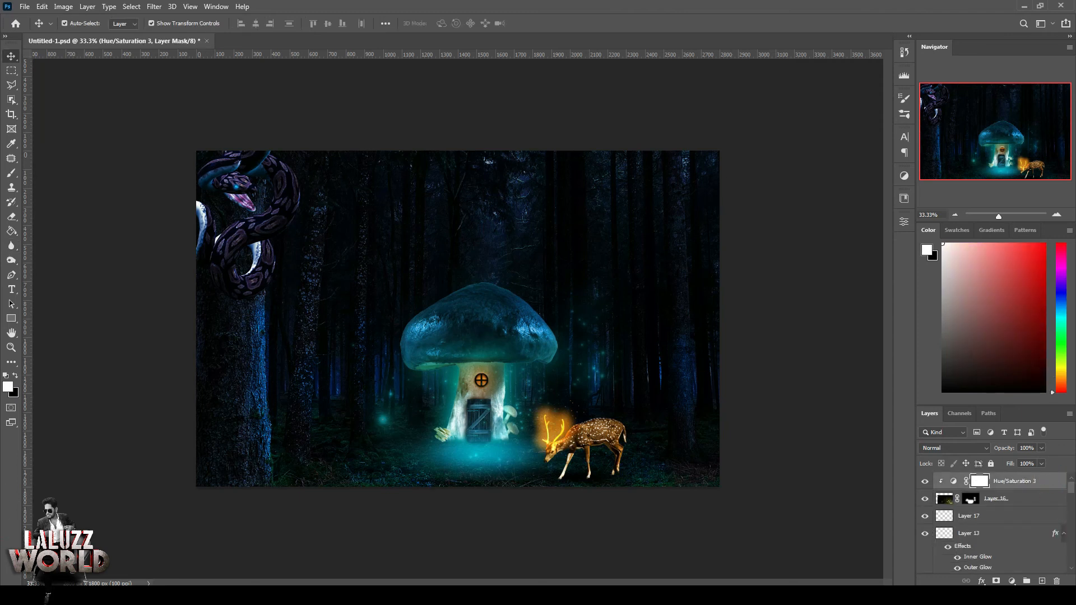
left_click(1041, 580)
left_click(14, 394)
left_click_drag(735, 451, 1, 1)
key("Return")
left_click(150, 8)
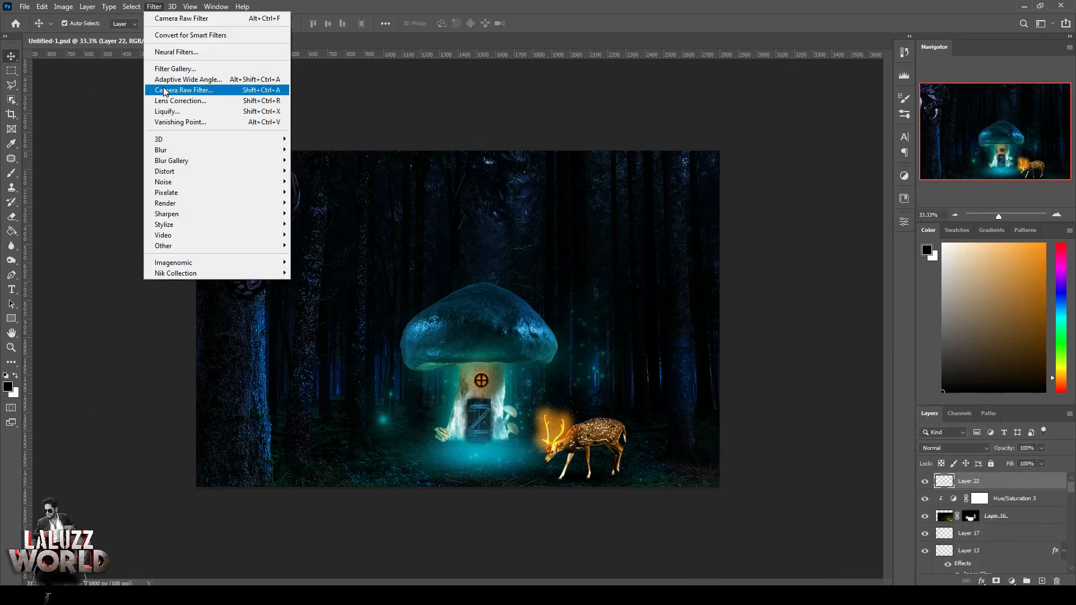
mouse_move(190, 203)
left_click(334, 247)
left_click(535, 221)
- Render Clouds on the new layer and set its blend mode to Screen
left_click(131, 7)
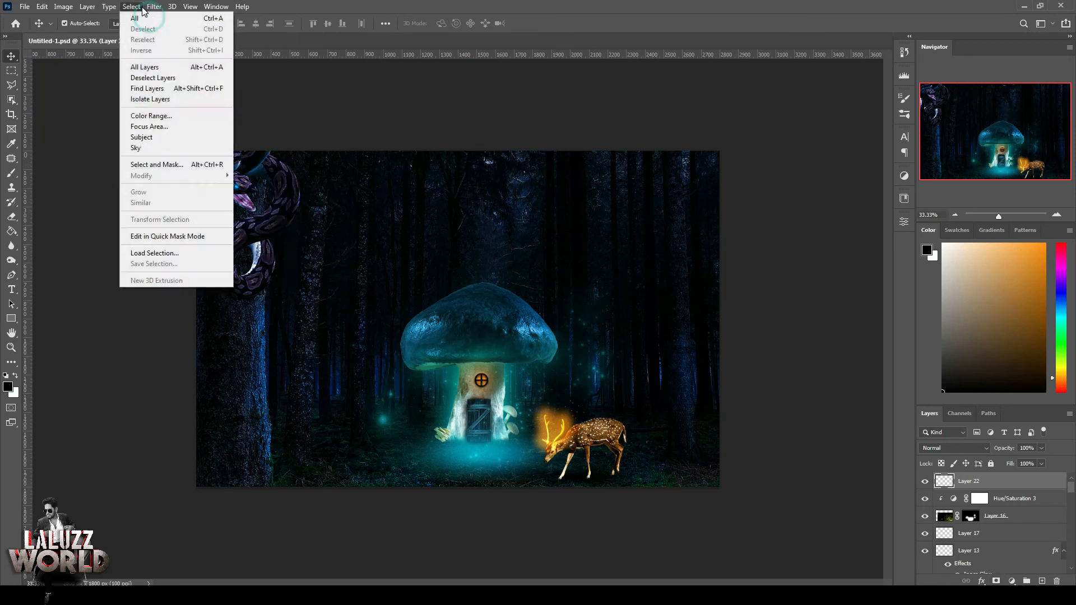
mouse_move(154, 6)
mouse_move(191, 205)
left_click(311, 240)
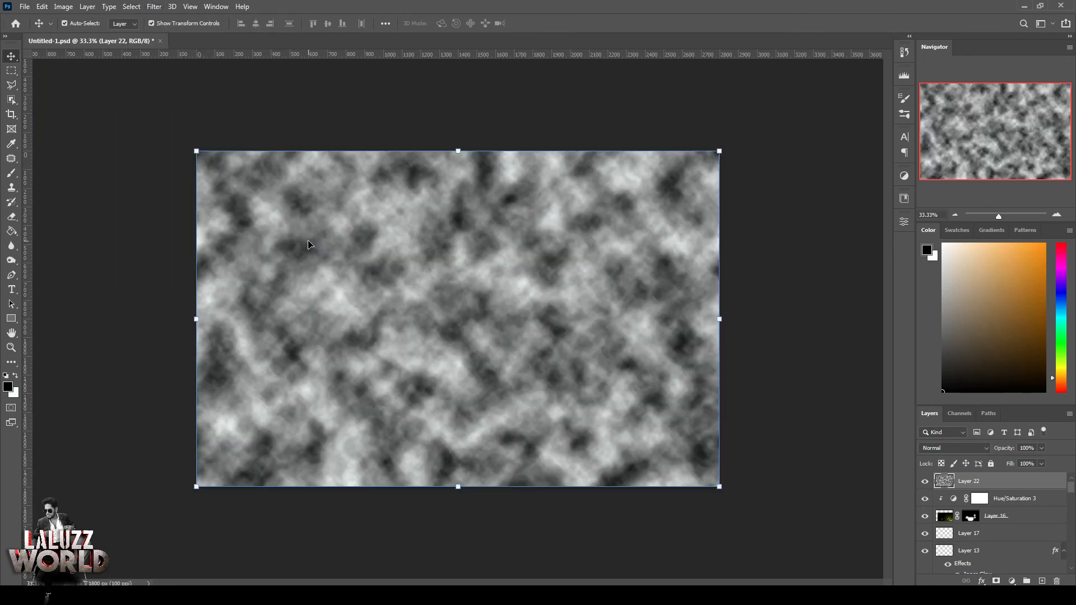
left_click(959, 452)
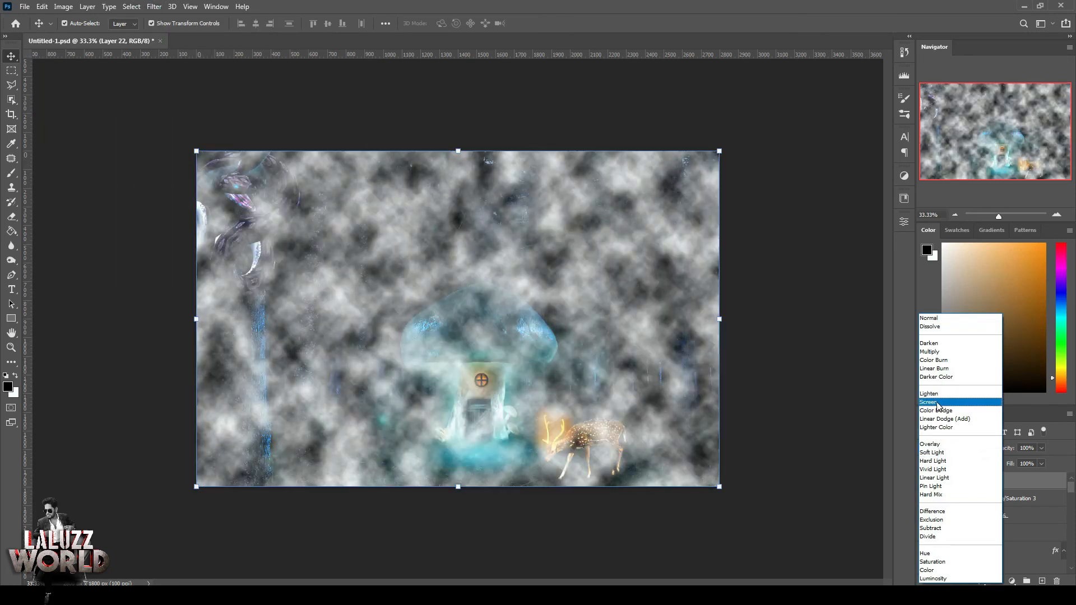
left_click(936, 402)
- Add an inverted mask to the clouds layer and paint fog along the forest floor with a soft 600 px white brush at 37% opacity
left_click(997, 581)
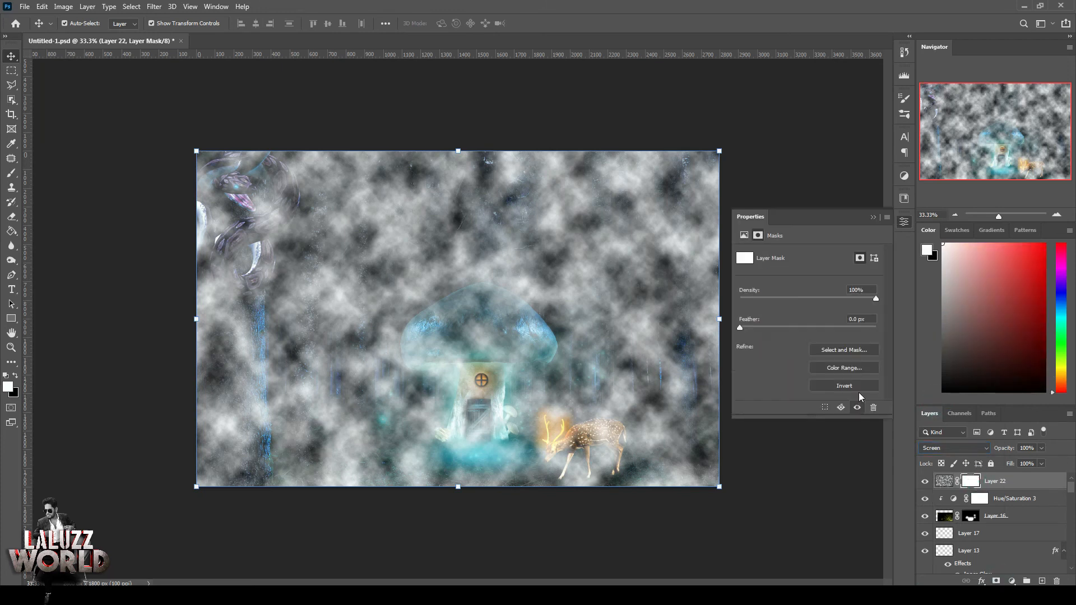
left_click(860, 389)
key("b")
key("bracketright")
key("bracketright")
key("bracketright")
key("bracketright")
key("bracketright")
key("bracketright")
key("3")
key("7")
mouse_move(187, 493)
left_mouse_down()
mouse_move(372, 488)
mouse_move(343, 443)
mouse_move(359, 436)
mouse_move(422, 485)
mouse_move(609, 532)
mouse_move(688, 461)
mouse_move(514, 502)
mouse_move(704, 469)
left_mouse_up()
key("bracketleft")
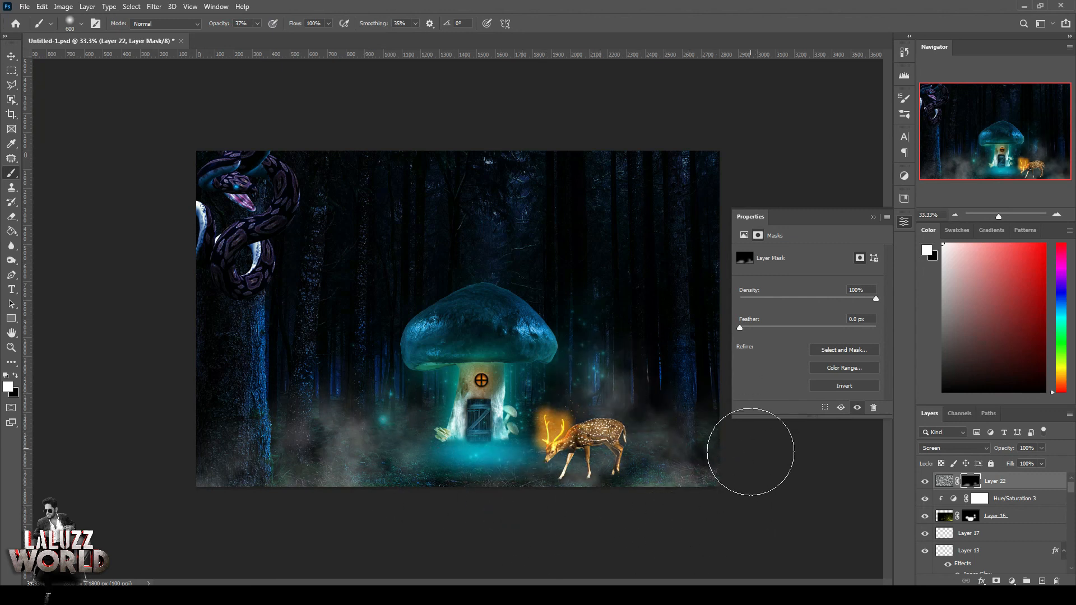
left_click(296, 386)
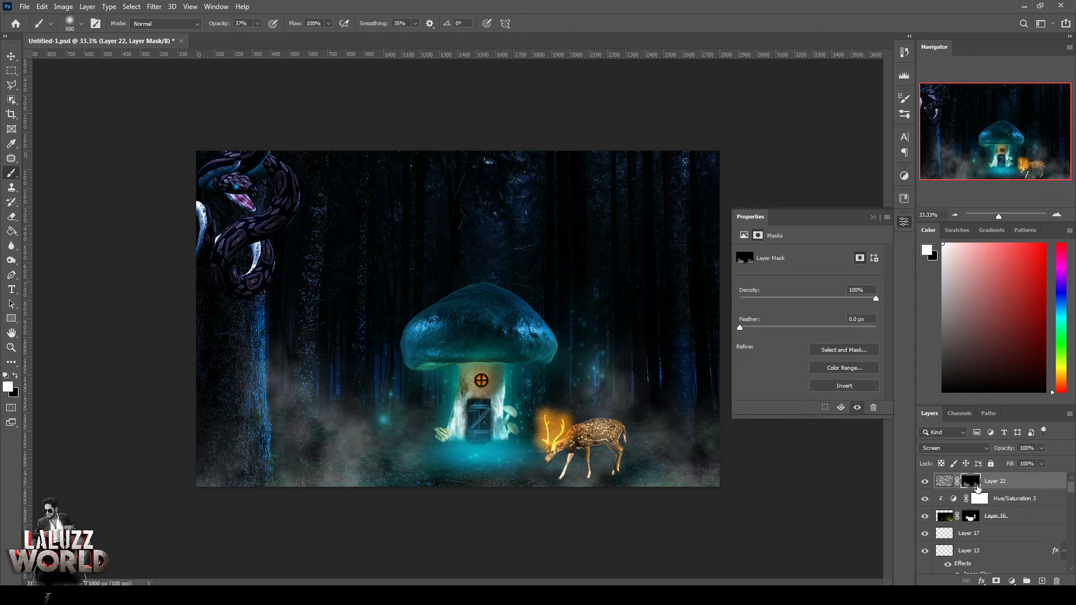
- Add a cyan Color Overlay to the clouds layer with the Screen blend mode and 42% opacity
left_click(944, 480)
left_click(981, 581)
left_click(1002, 542)
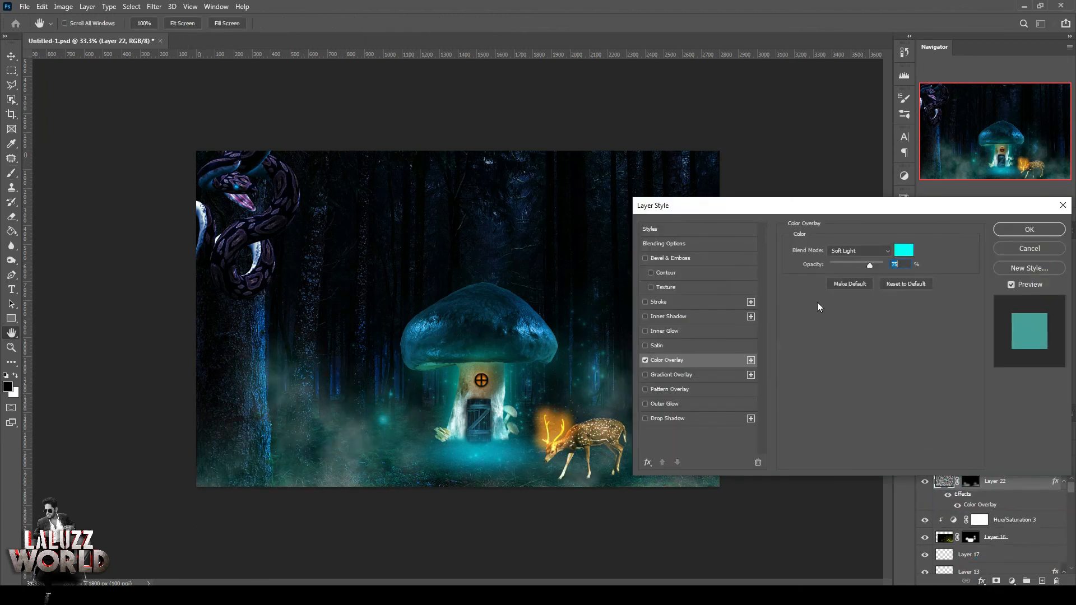
left_click(889, 253)
left_click(896, 343)
left_click_drag(869, 265, 852, 268)
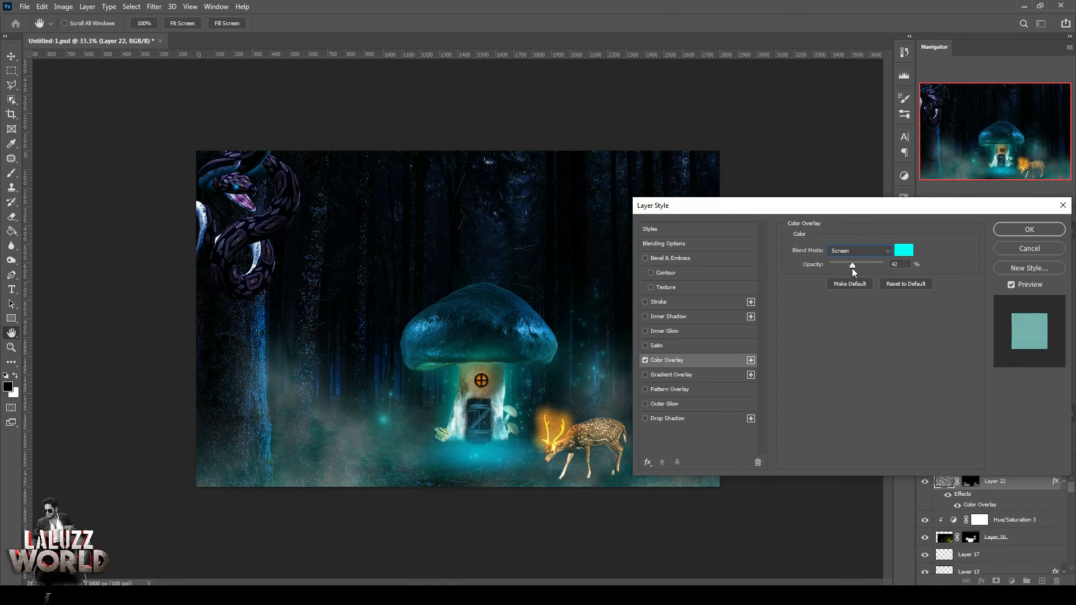
left_click(1015, 231)
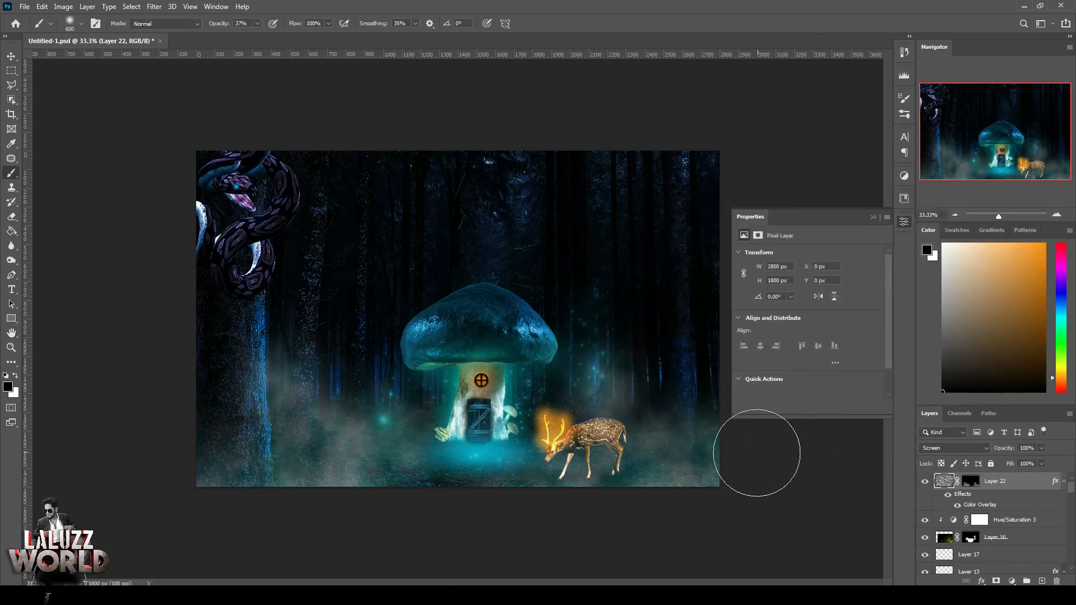
left_click(713, 392)
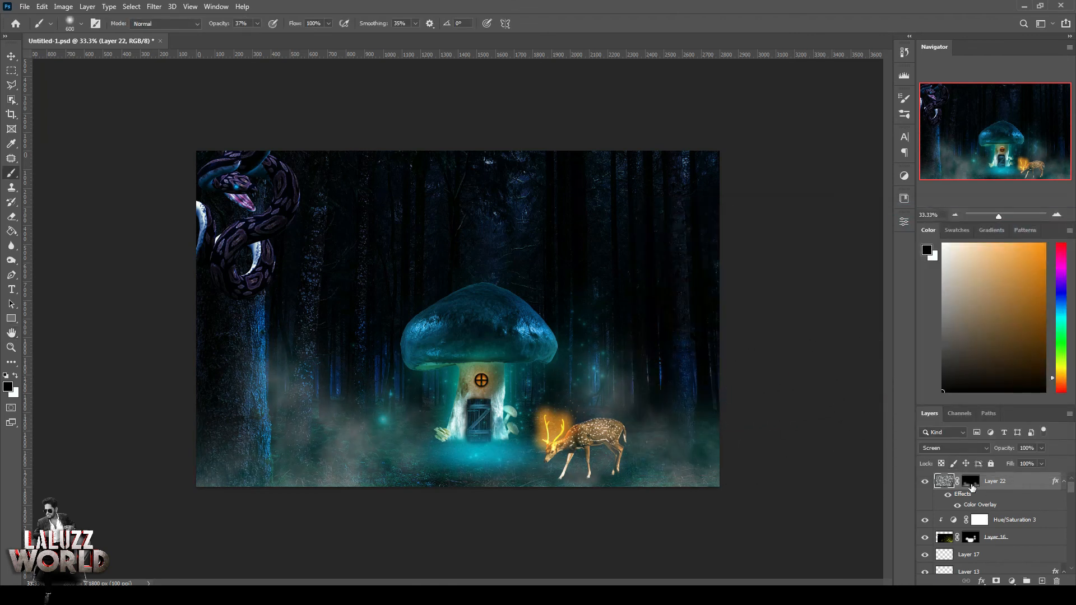
- Paint more fog into the clouds layer's mask and set the layer's fill to 46%
left_click(968, 486)
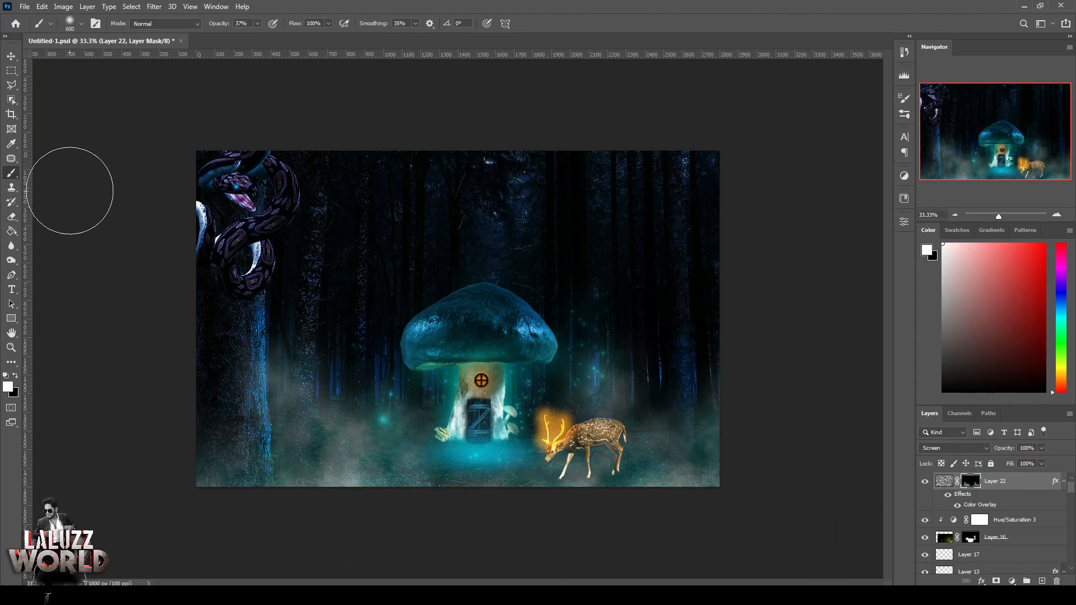
key("v")
left_click(944, 480)
left_click(1041, 463)
left_click_drag(1045, 476, 1007, 476)
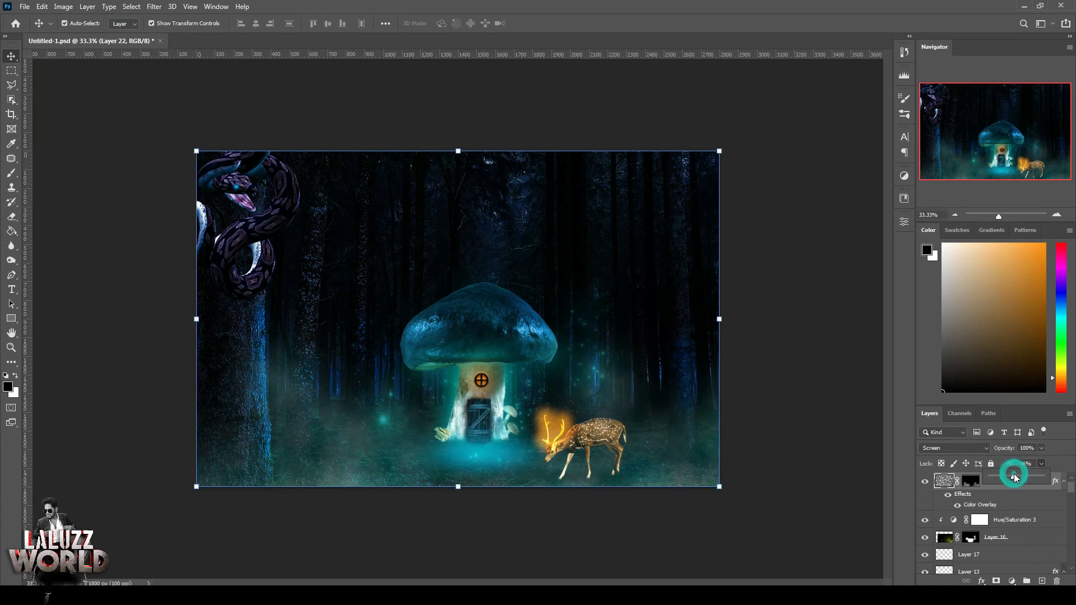
left_click(874, 468)
left_click(1020, 486)
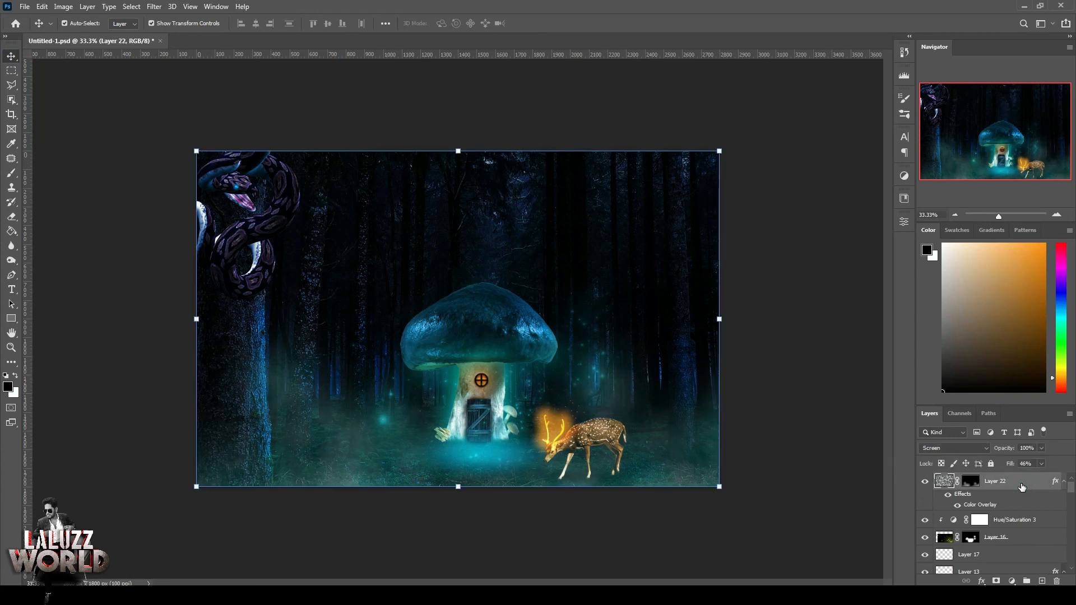
- Stamp all visible layers into a new top layer and open it in the Camera Raw filter
key("ctrl+shift+alt+e")
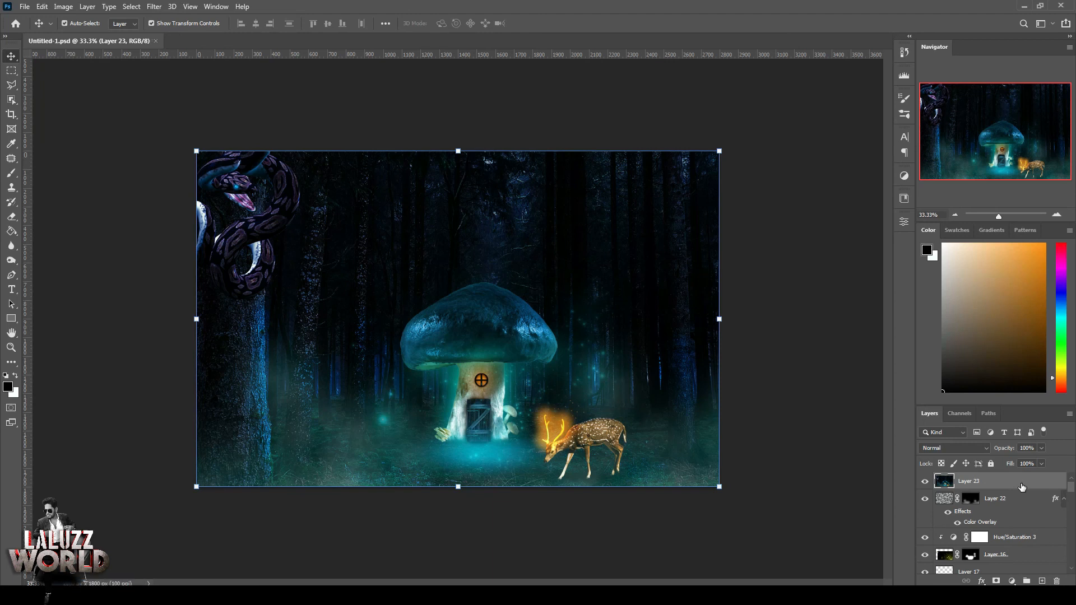
left_click(154, 6)
left_click(168, 77)
left_click(107, 535)
left_click(116, 390)
left_click(106, 535)
left_click(118, 376)
- Create a Radial Filter ellipse spanning nearly the whole image, roughly centered on the top of the mushroom cap
left_click(983, 130)
left_click_drag(506, 272, 742, 487)
mouse_move(698, 341)
left_mouse_down()
mouse_move(636, 349)
mouse_move(608, 328)
mouse_move(626, 330)
left_mouse_up()
left_click_drag(671, 259, 694, 260)
left_click_drag(550, 387, 556, 386)
- Set the radial filter to exposure -1.55, contrast -44, highlights -23, shadows -51, texture -72, clarity -100 and dehaze -34
left_click_drag(887, 313, 871, 335)
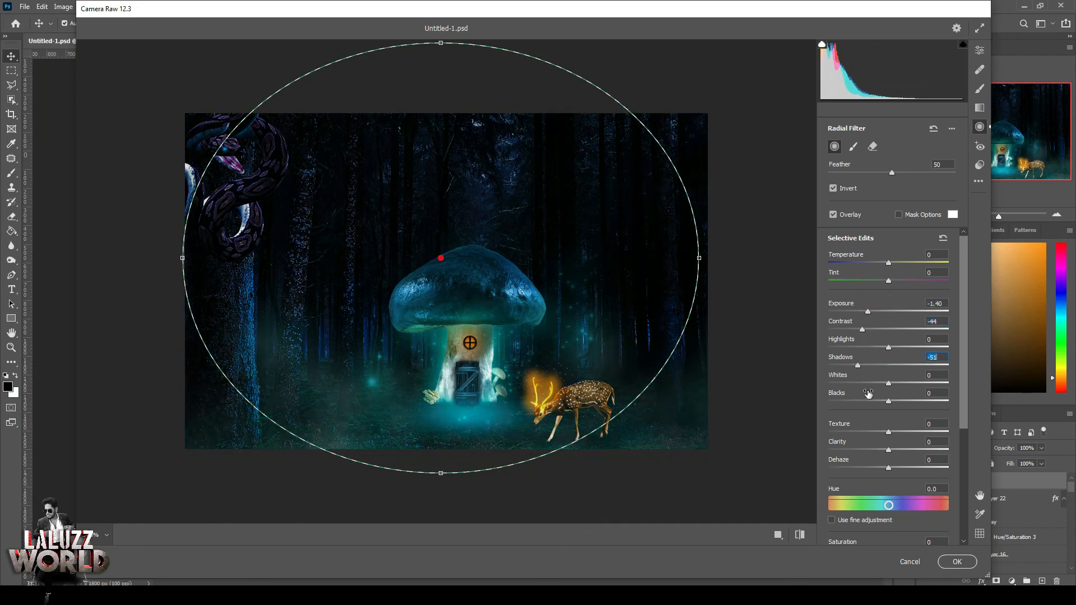
left_click_drag(888, 449, 828, 452)
left_click_drag(886, 470, 861, 474)
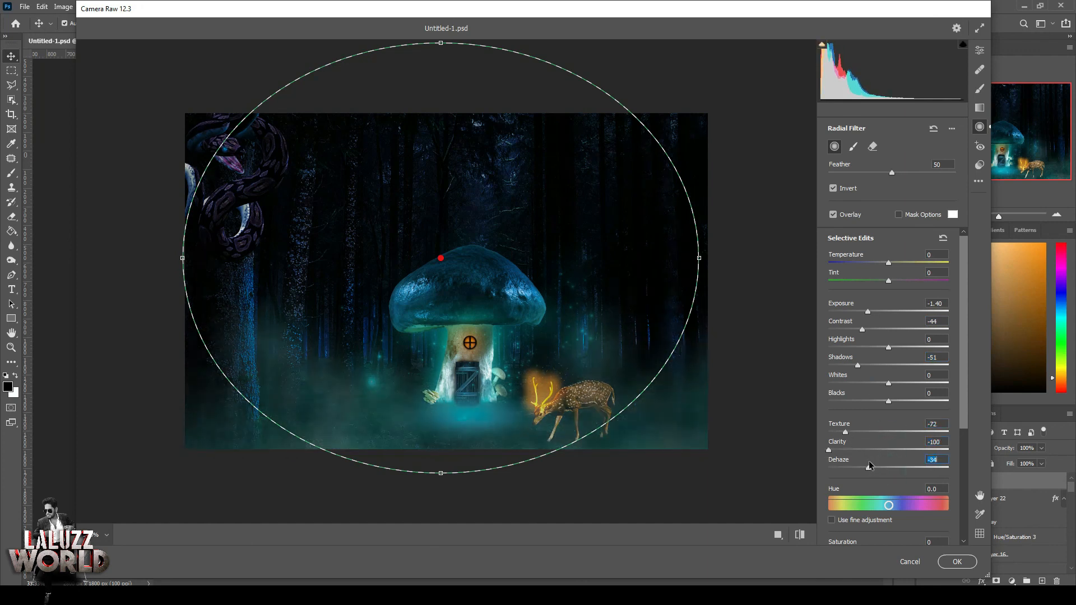
left_click_drag(881, 341, 875, 350)
- Extend the radial ellipse downward, shift it slightly lower over the mushroom, and apply the Camera Raw filter
left_click_drag(440, 473, 440, 495)
left_click_drag(541, 326, 536, 341)
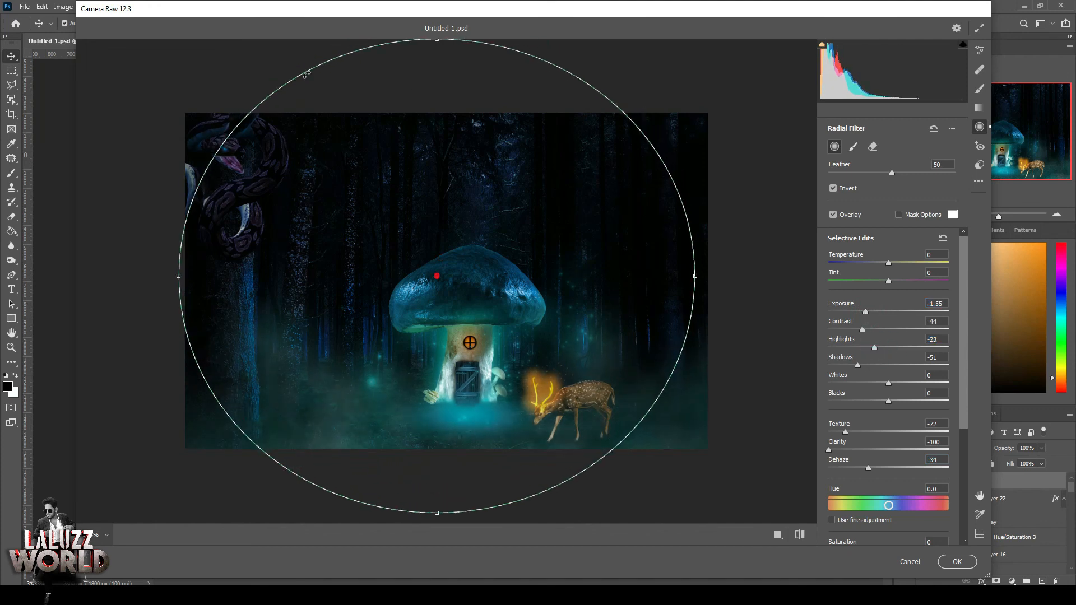
left_click(956, 561)
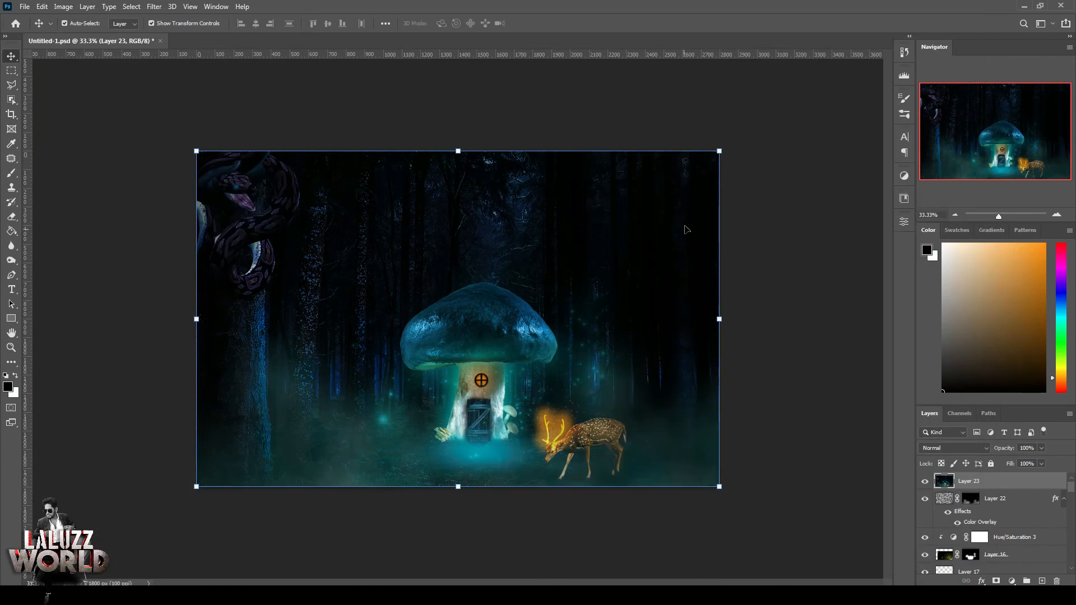
- Add a layer mask to Layer 23 and paint it black over the snake's eye with a 90 px brush at 37% opacity
key("b")
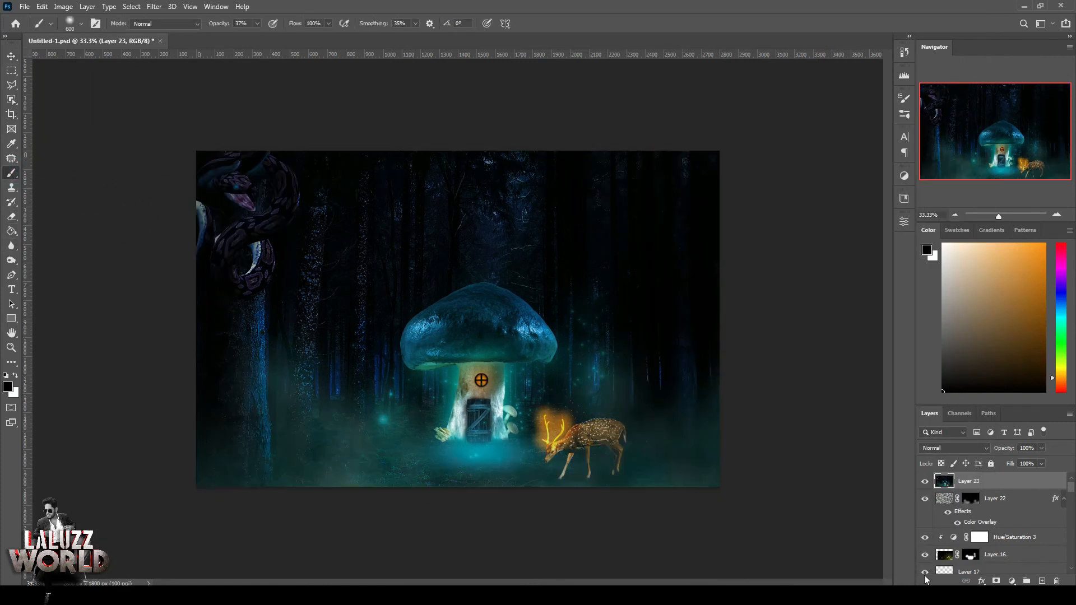
left_click(996, 581)
key("bracketleft")
key("bracketleft")
key("bracketleft")
key("bracketleft")
key("bracketleft")
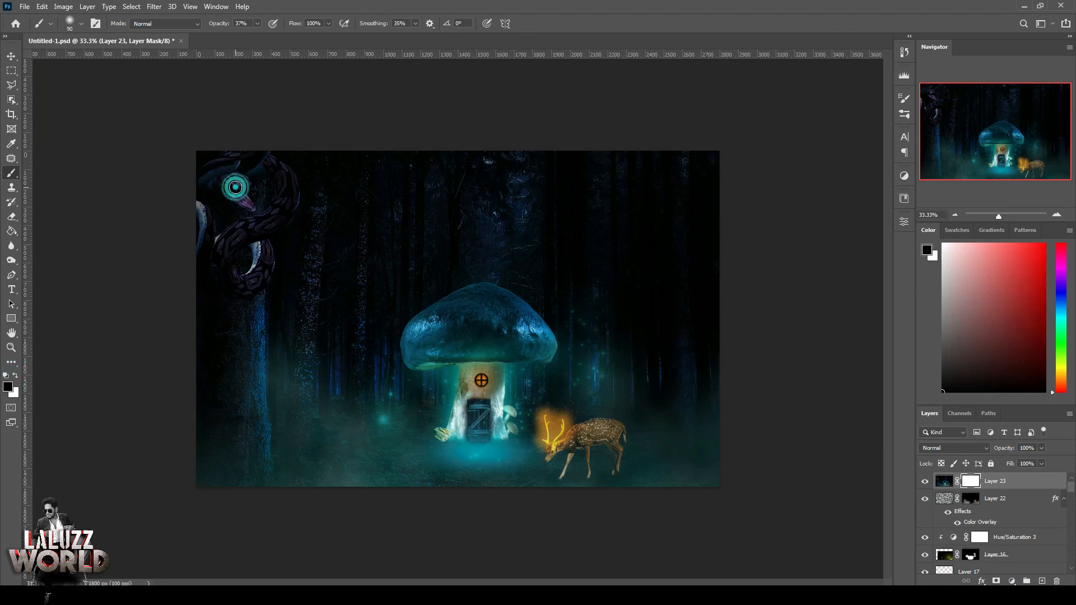
left_click(11, 56)
left_click(1033, 486)
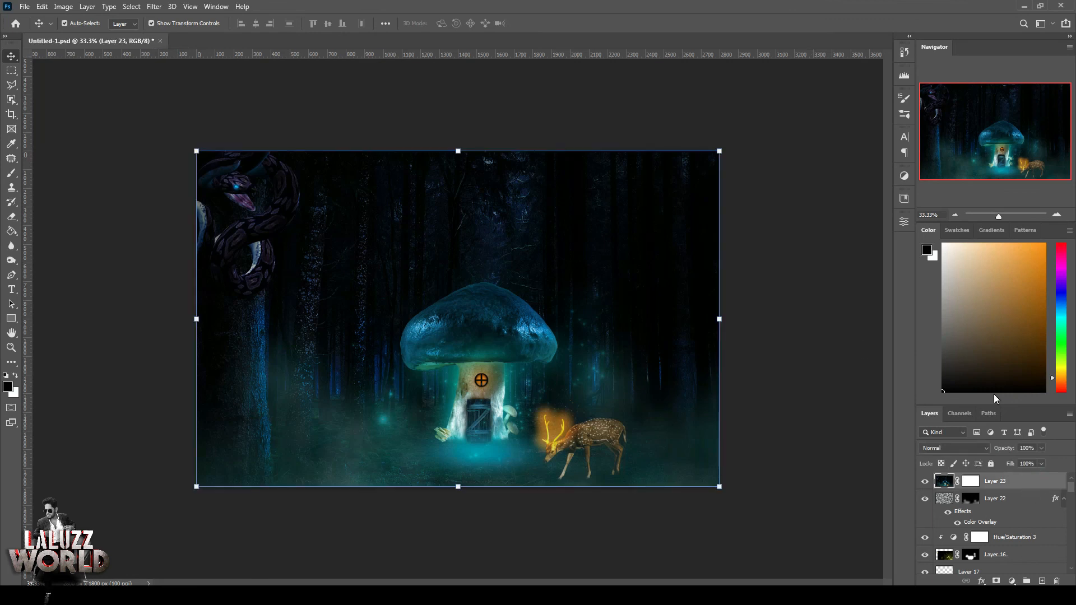
- Stamp all visible layers into a new layer above Layer 23 and open it in the Camera Raw filter
key("ctrl+shift+alt+n")
left_click(154, 7)
left_click(149, 89)
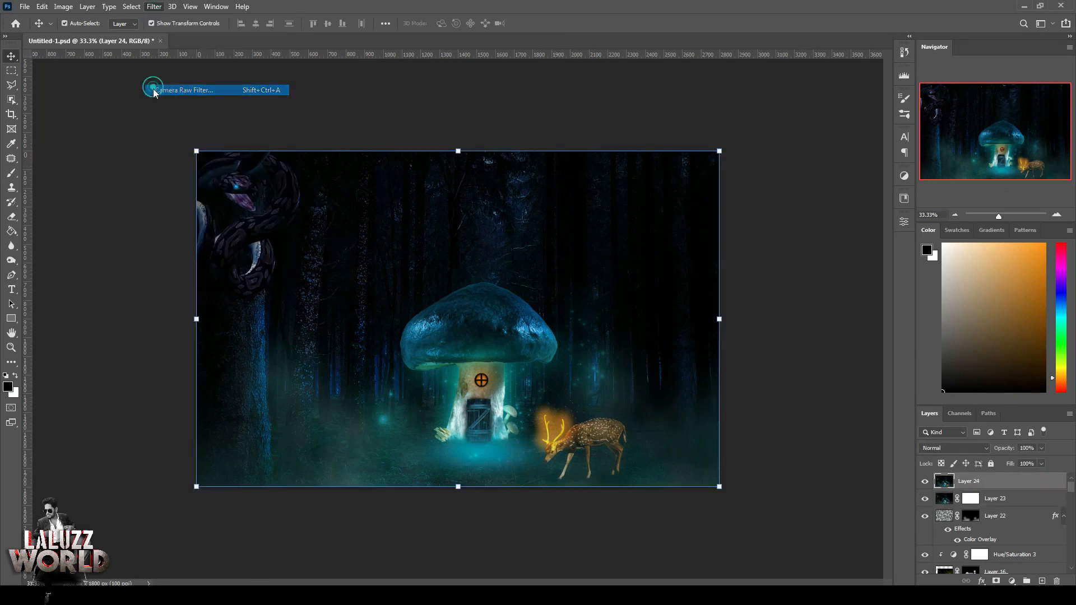
- Set the basic adjustments to highlights +25, shadows -19, whites +10 and blacks +12, and apply the Camera Raw filter
scroll(869, 174, "up", 2)
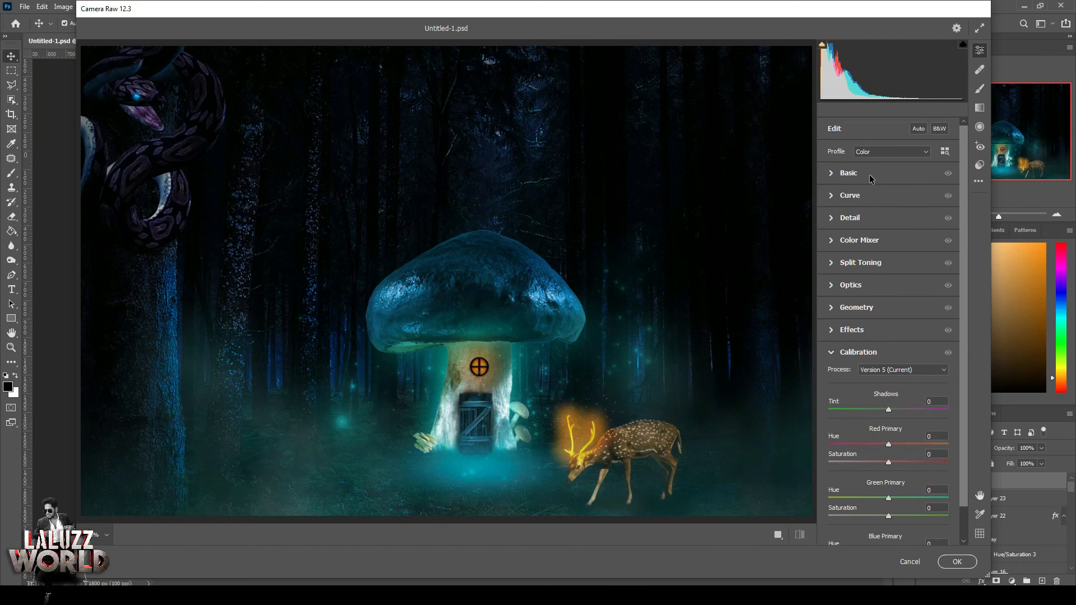
left_click(833, 174)
left_click_drag(890, 280, 903, 350)
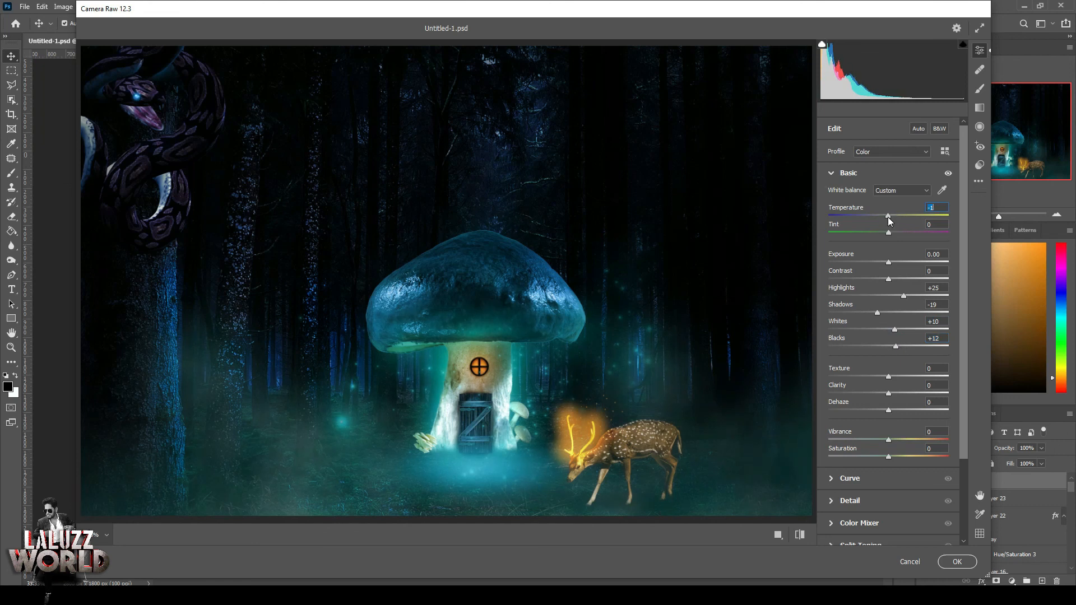
left_click(957, 561)
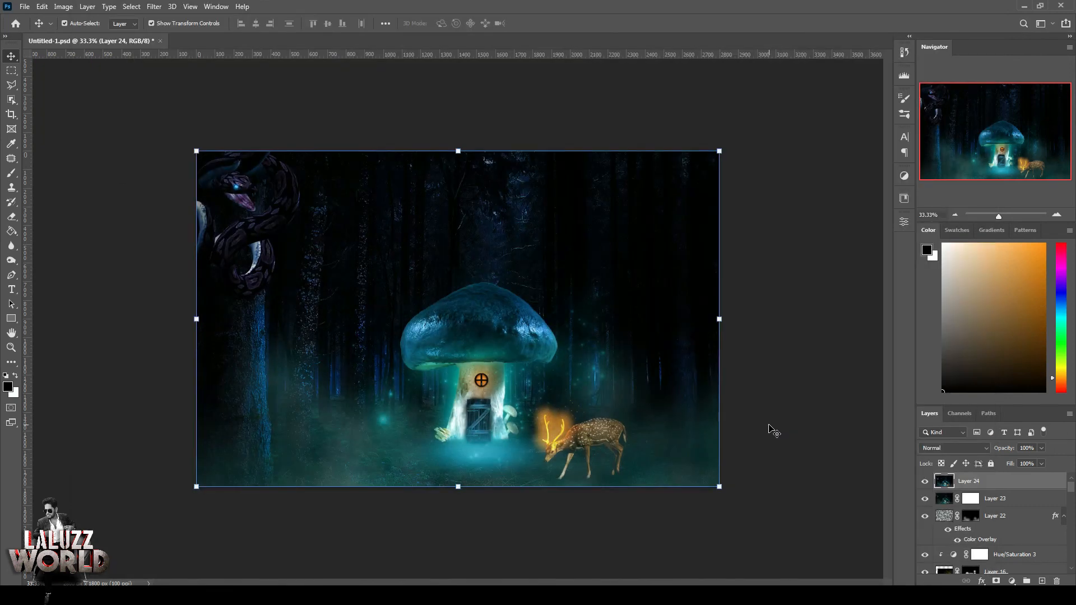
left_click(1055, 213)
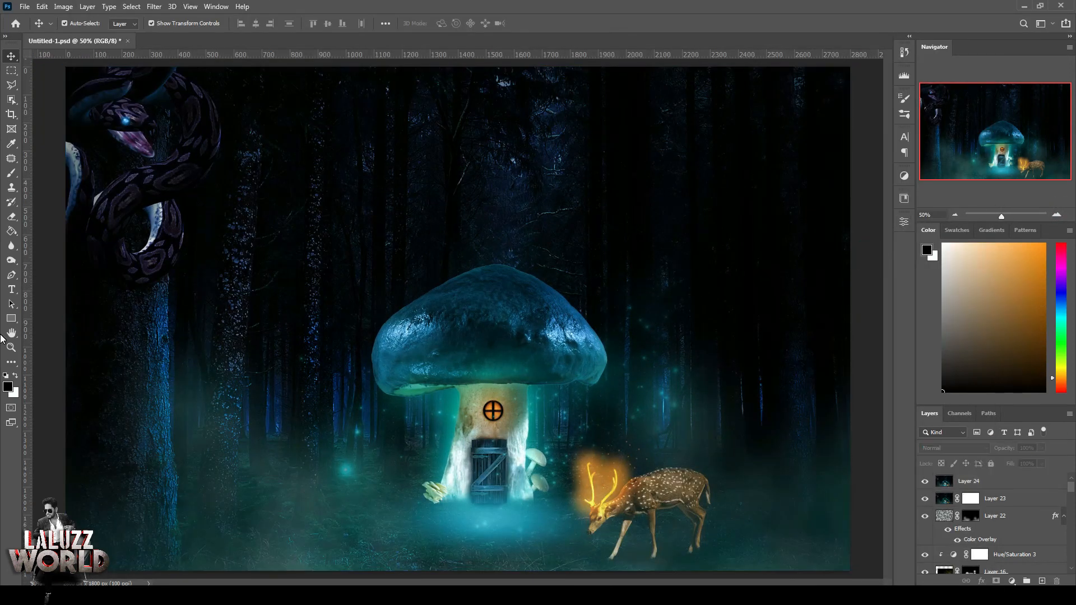